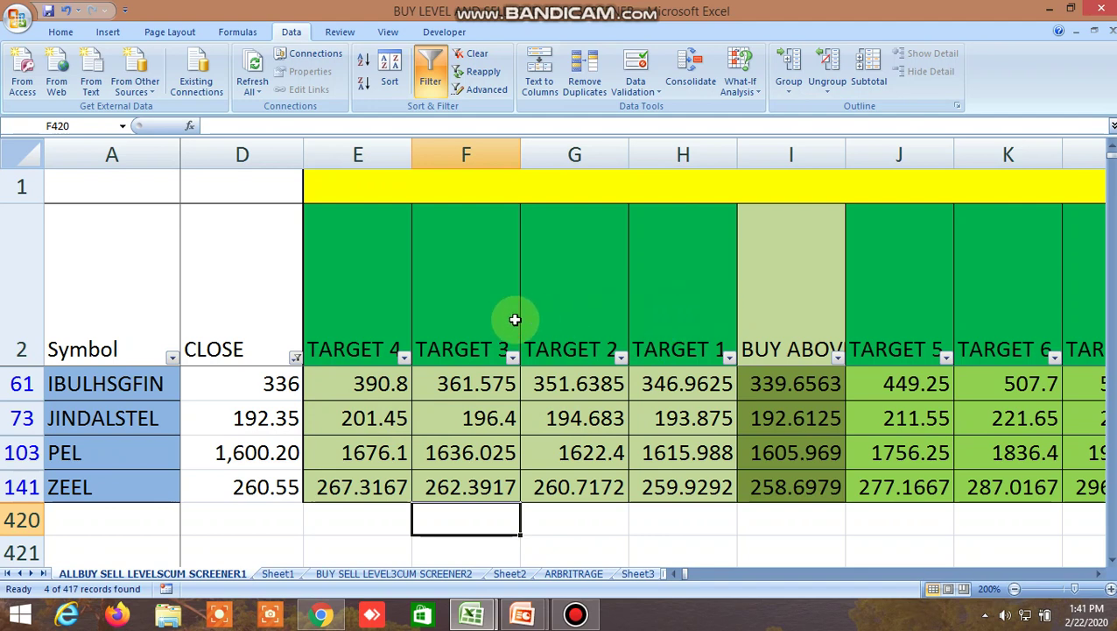
Look at the BUY LEVEL AND SELL LEVEL 3 workbook, then return to the screener workbook and select its BUY ABOVE header.
mouse_move(472, 615)
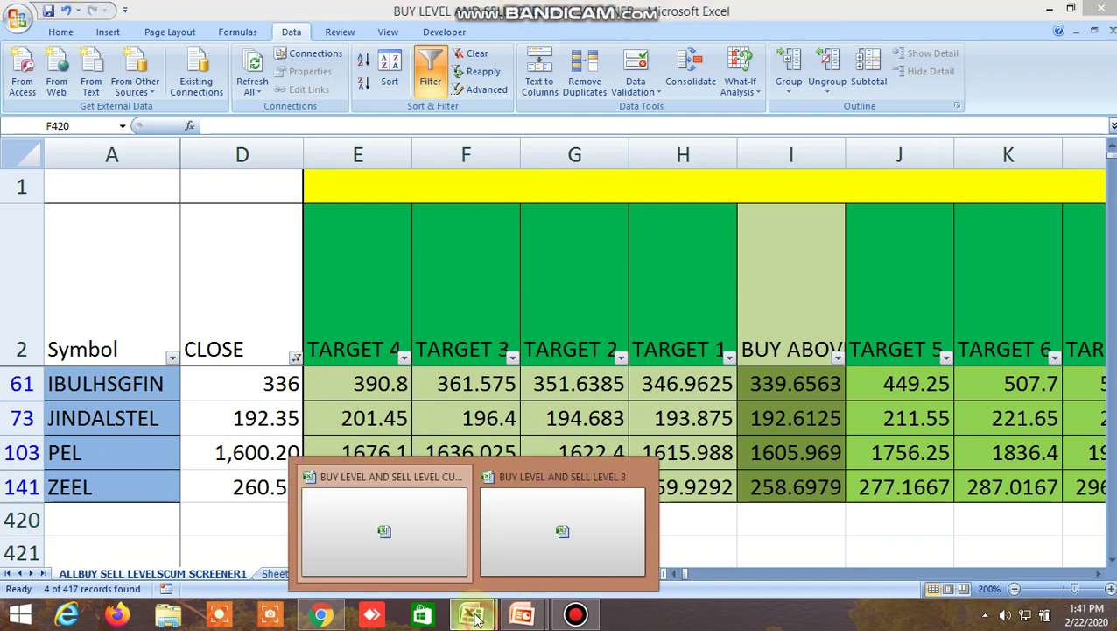
left_click(416, 541)
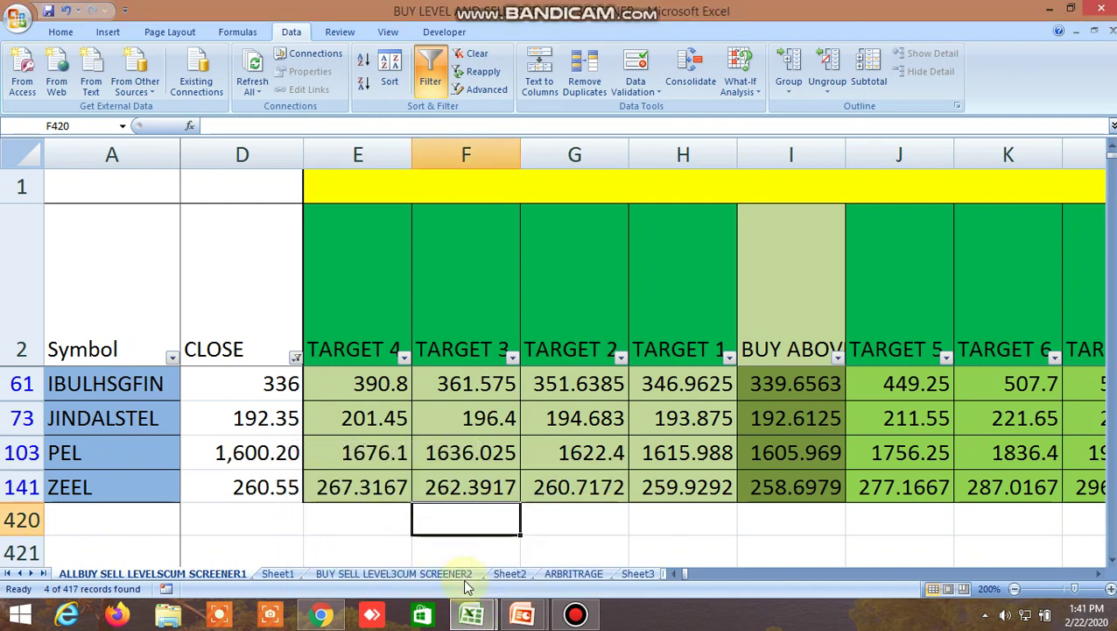
mouse_move(472, 613)
left_click(584, 538)
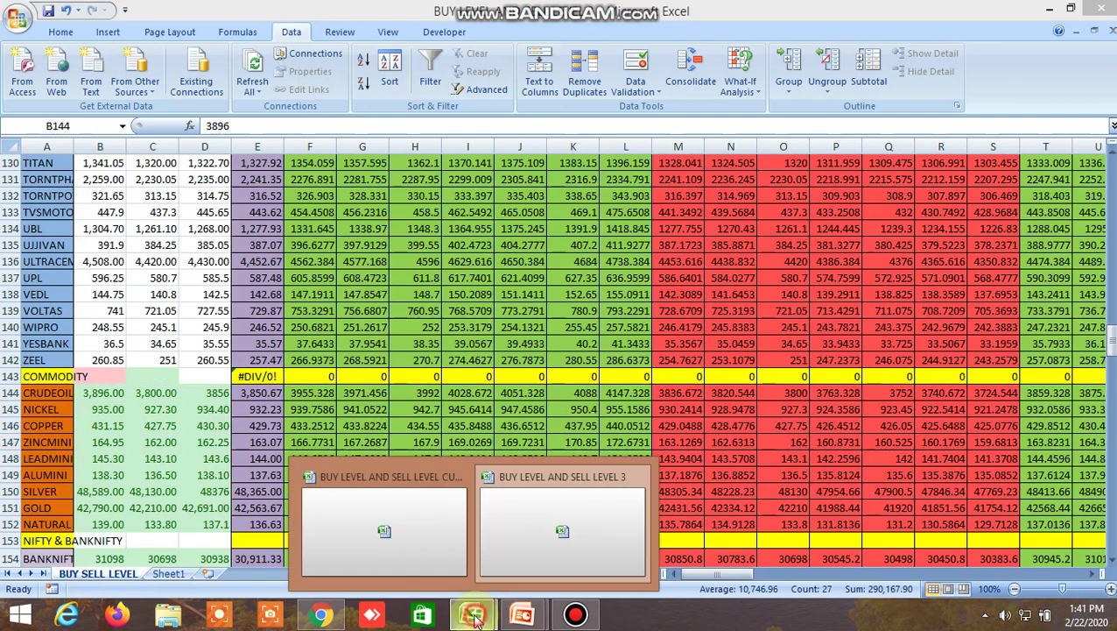
left_click(378, 531)
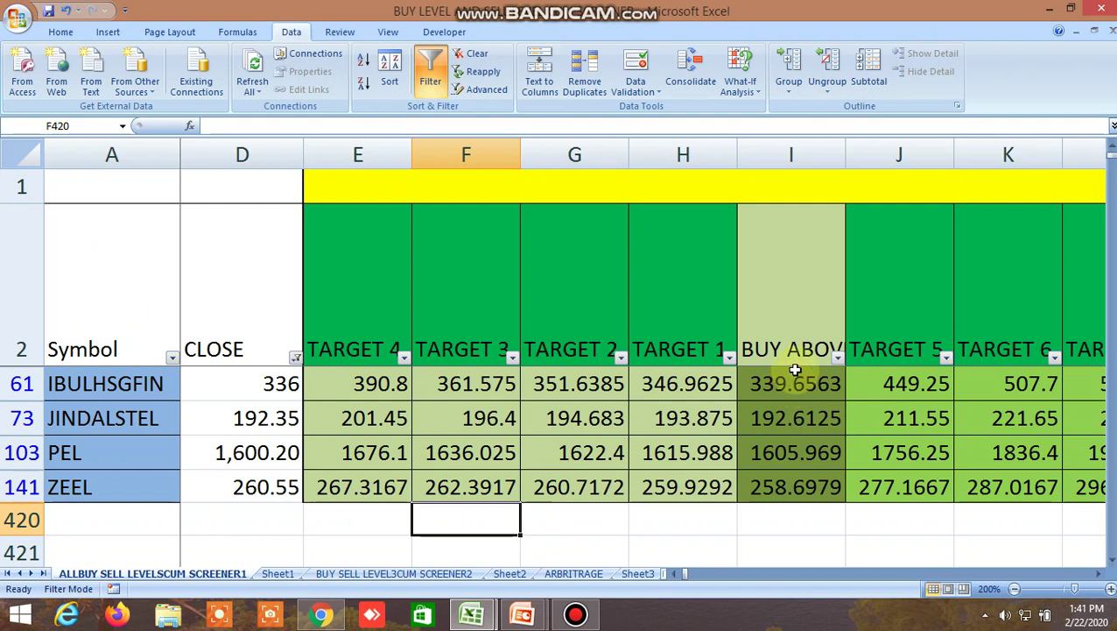
left_click(794, 322)
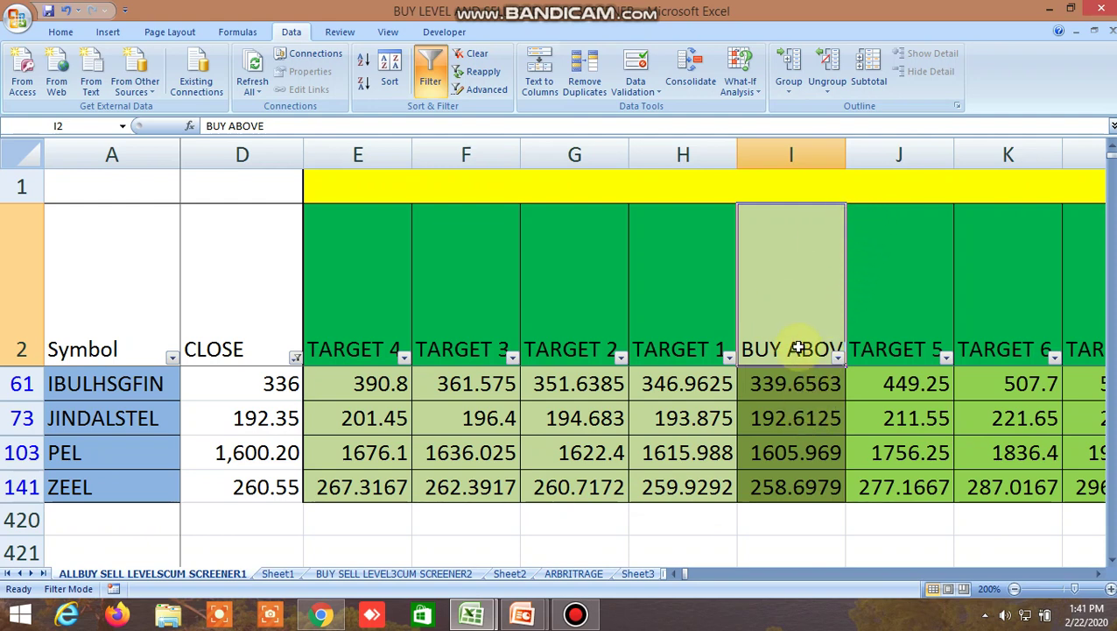
Open the BUY SELL LEVEL3CUM SCREENER2 sheet and select the SHORT TERM EMA'S heading above the first symbols.
left_click(443, 580)
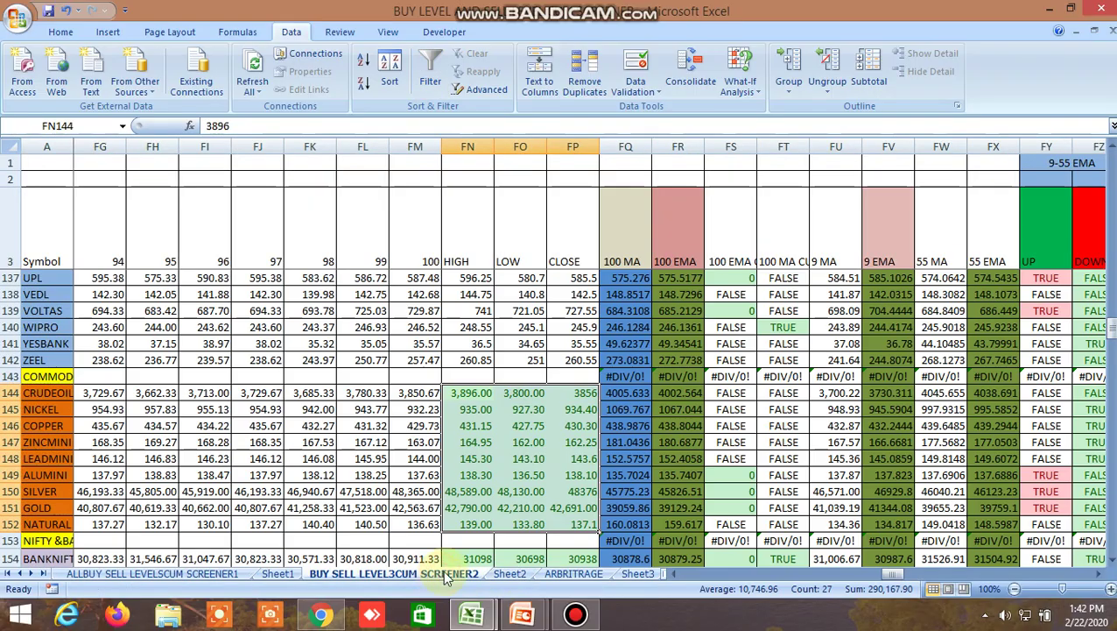
scroll(816, 421, "up", 2)
scroll(816, 421, "up", 20)
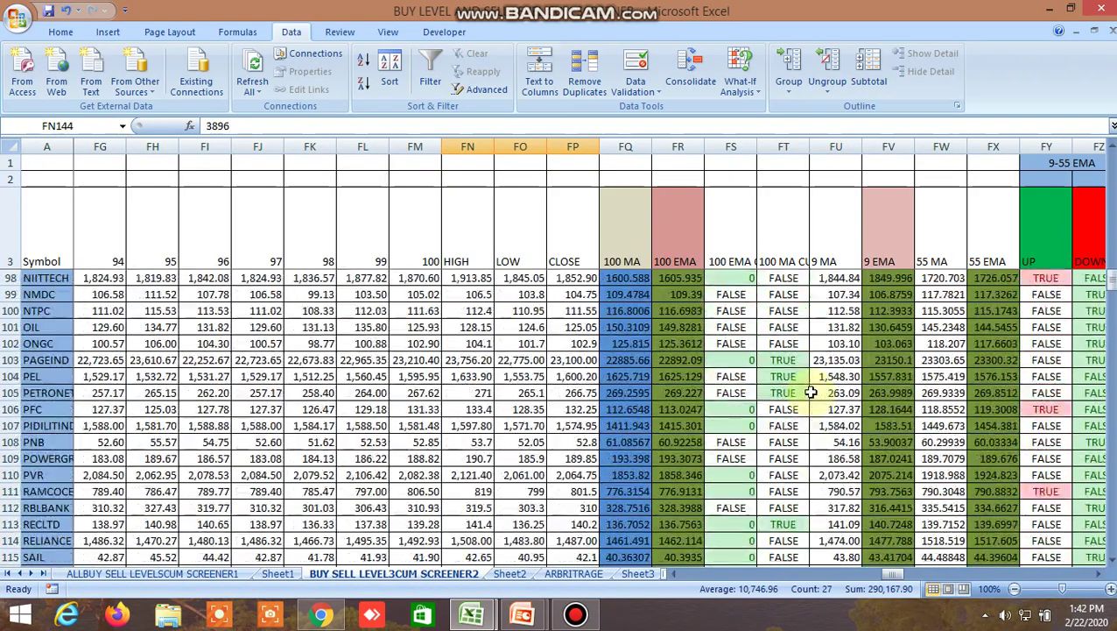
scroll(814, 325, "up", 20)
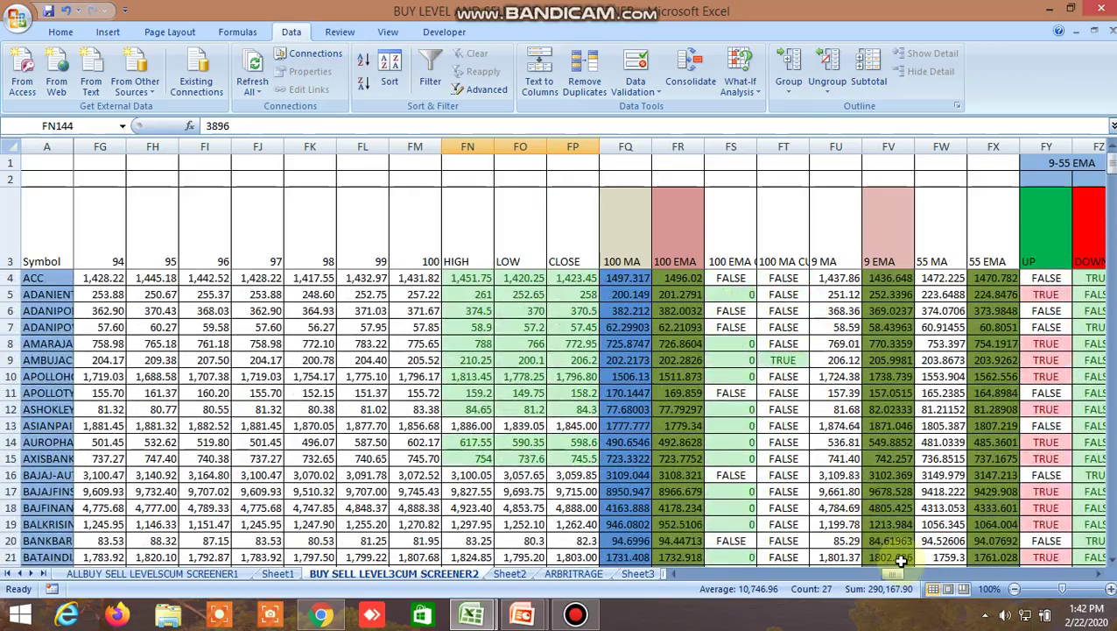
left_click_drag(893, 573, 952, 588)
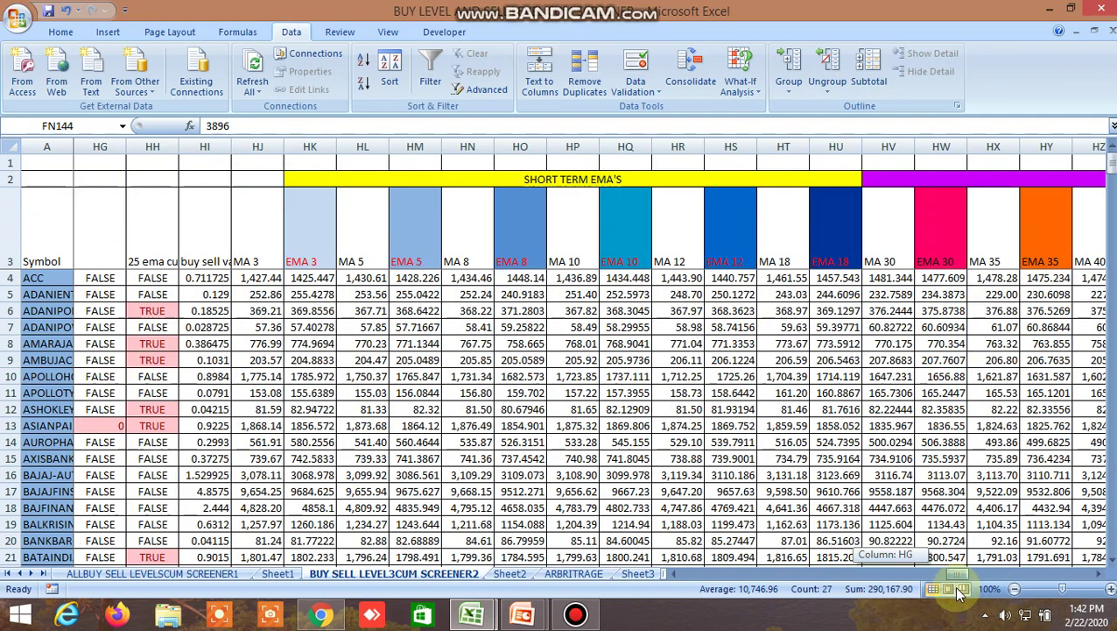
left_click(579, 176)
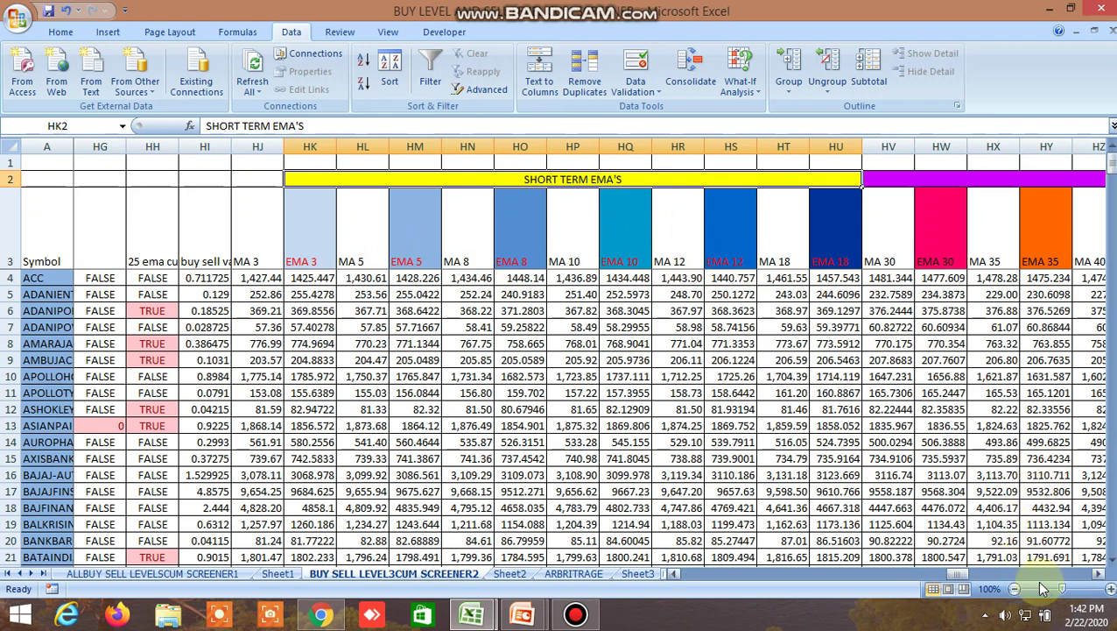
Examine the LONG TERM EMA'S column group alongside the SHORT TERM EMA'S heading.
left_click_drag(954, 584, 974, 585)
left_click(377, 178)
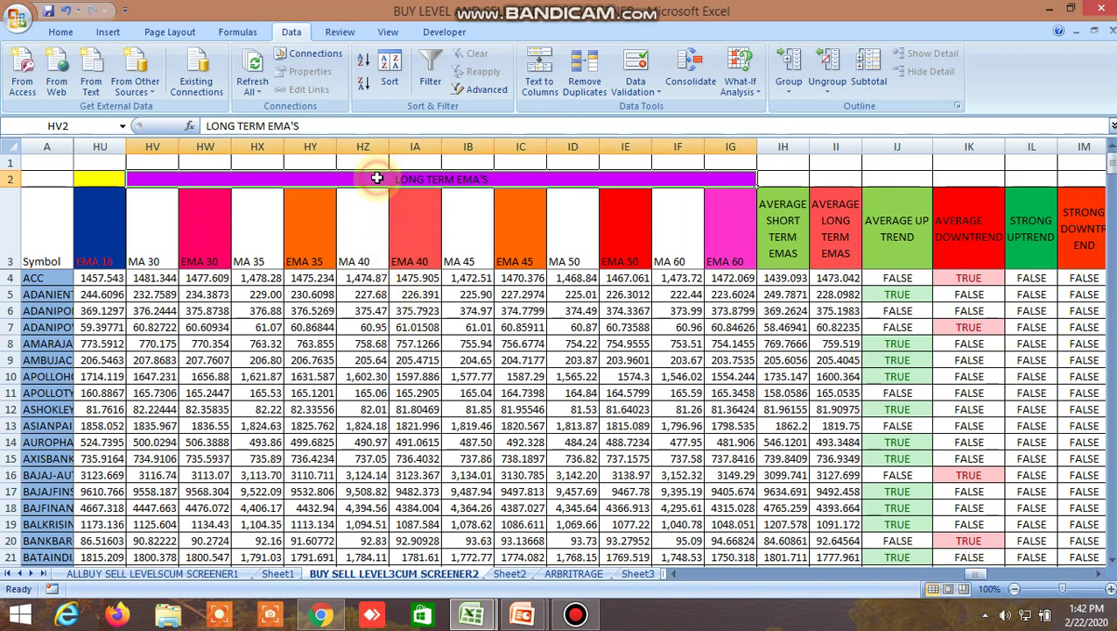
left_click(103, 182)
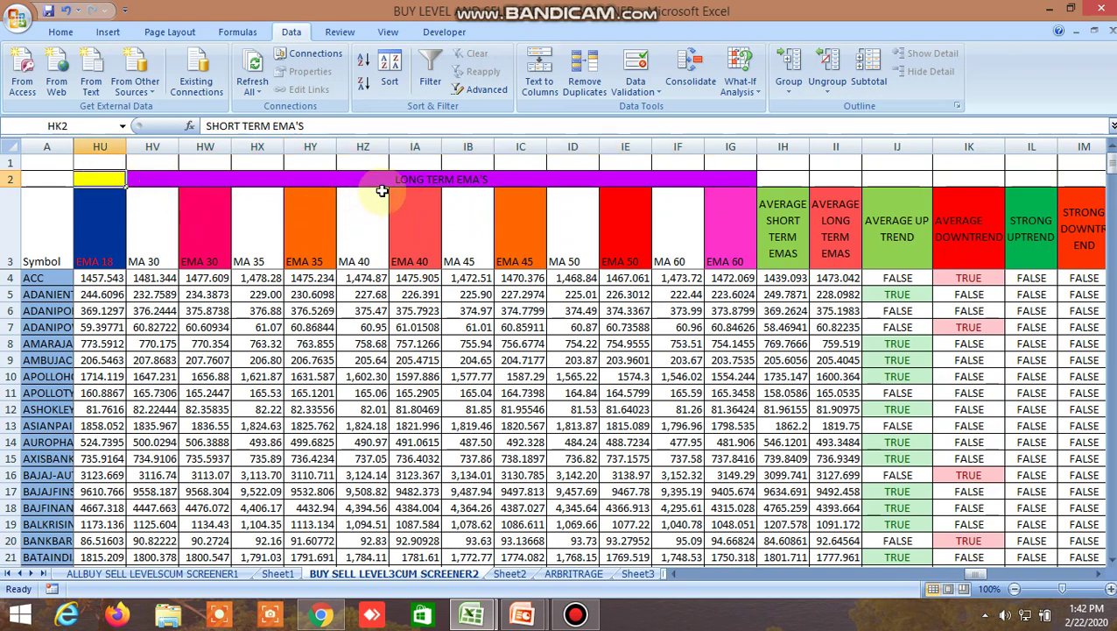
left_click(410, 179)
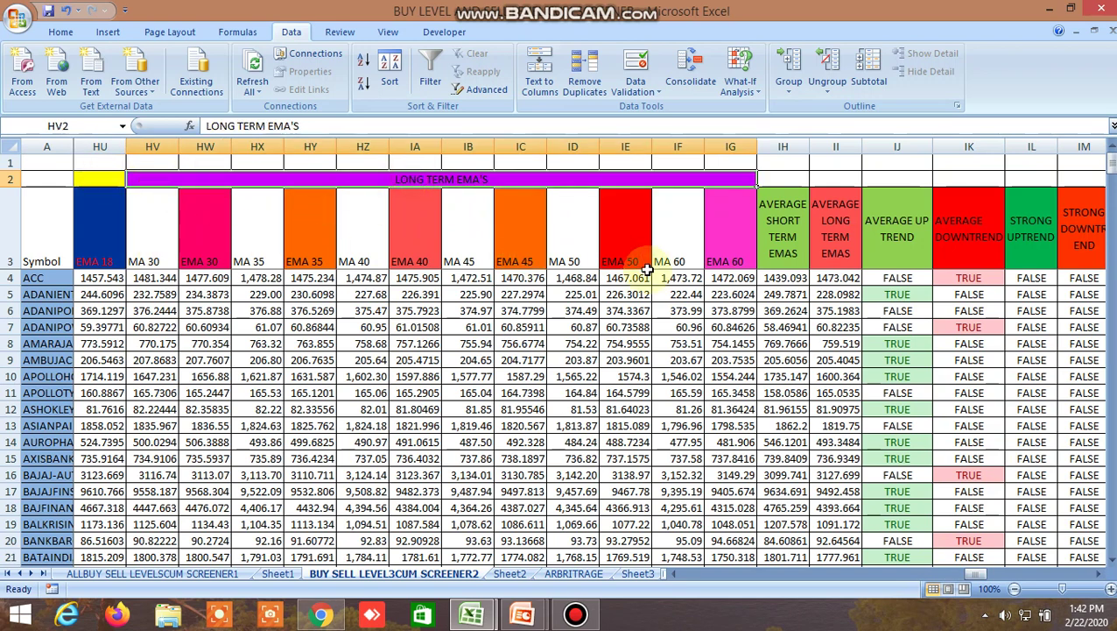
Examine the average short and long term EMA columns, the average uptrend and downtrend columns, and ADANIENT's uptrend formula.
left_click(787, 241)
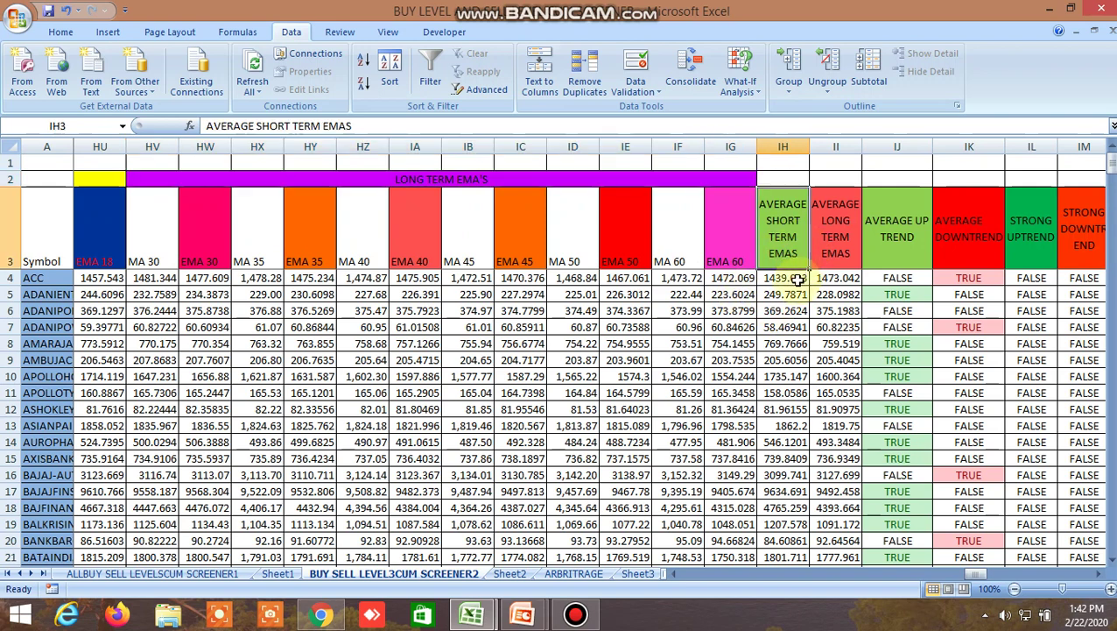
left_click(839, 230)
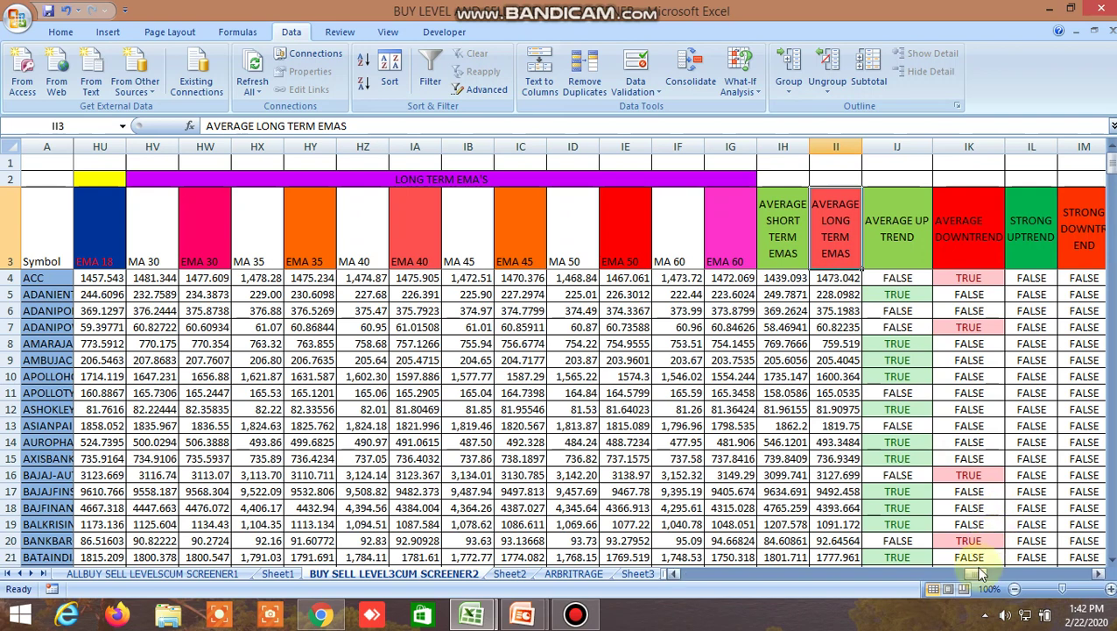
left_click_drag(972, 573, 986, 573)
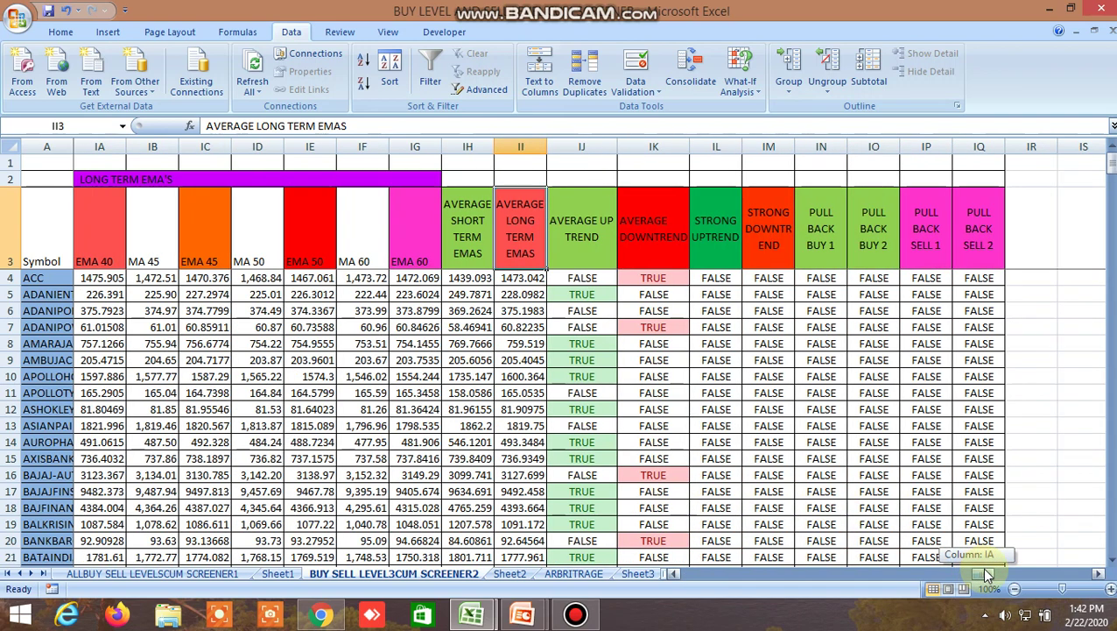
left_click(579, 235)
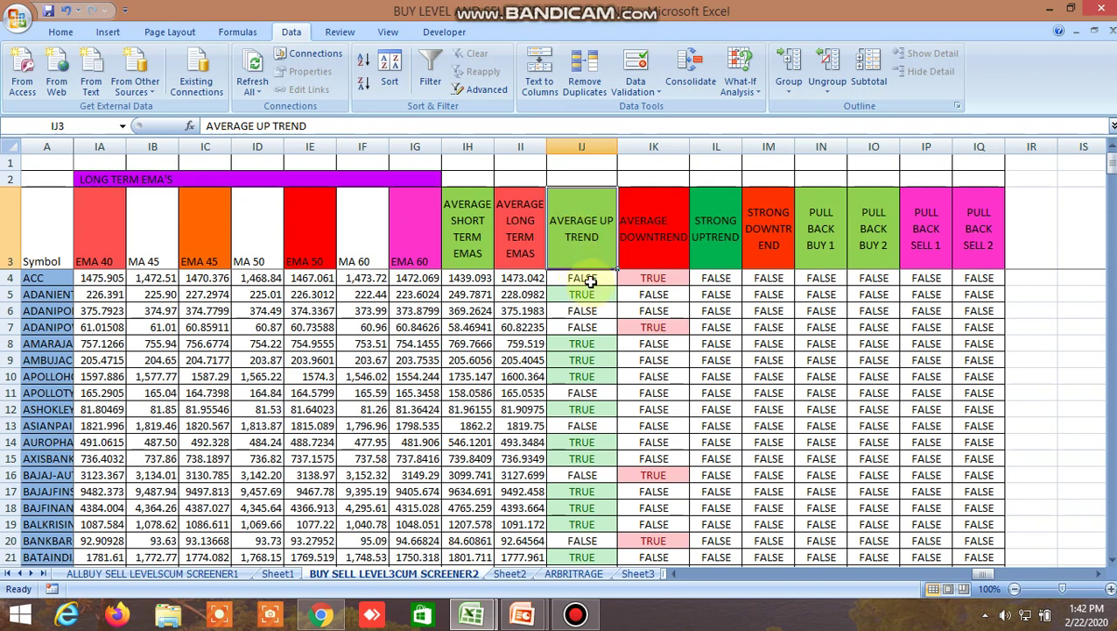
left_click(668, 230)
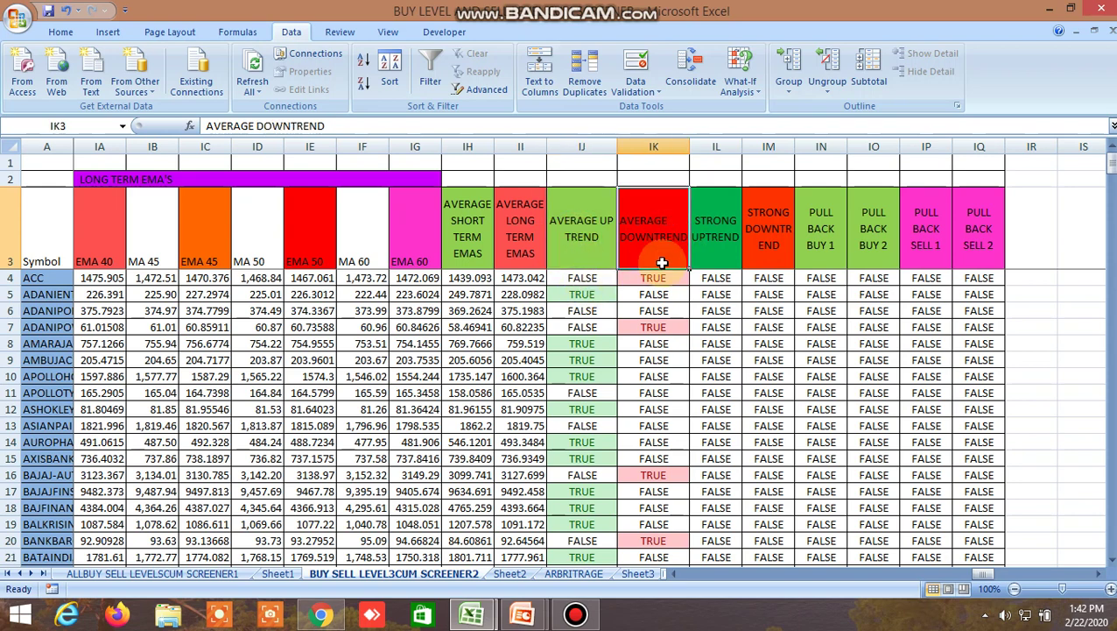
left_click(584, 293)
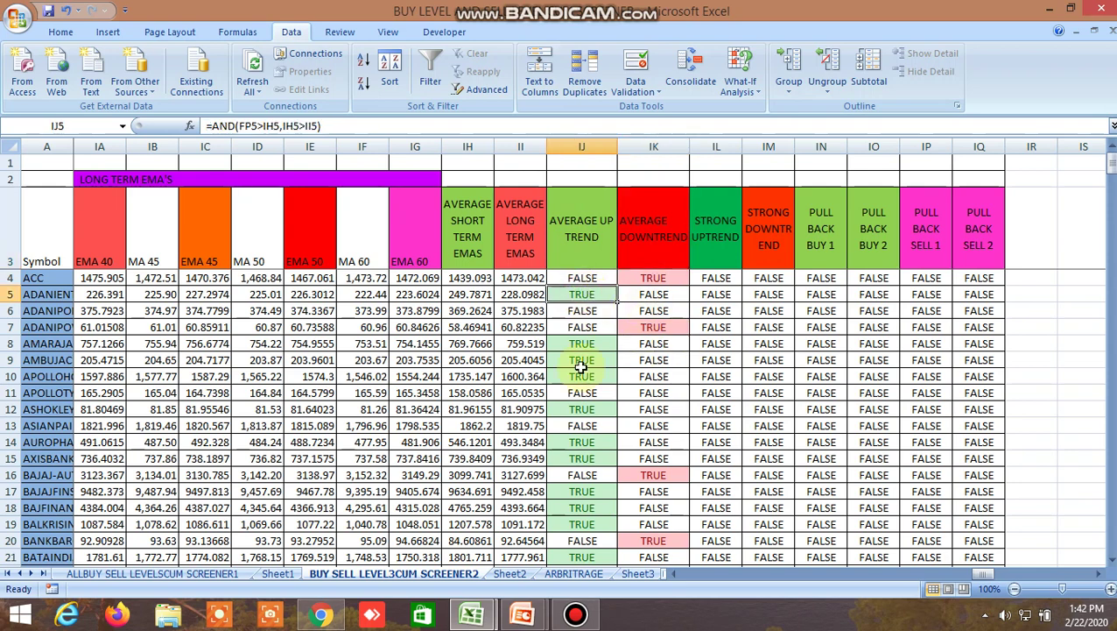
Switch to the ADANIENT chart in TradingView in Chrome and set its interval to 1 day.
left_click(340, 618)
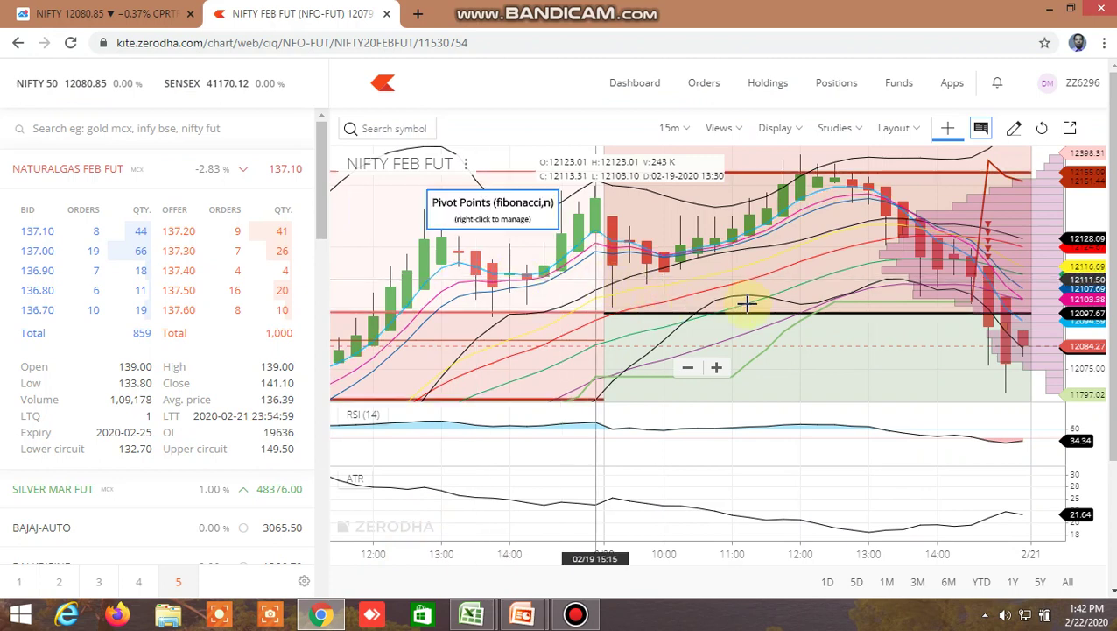
left_click(136, 20)
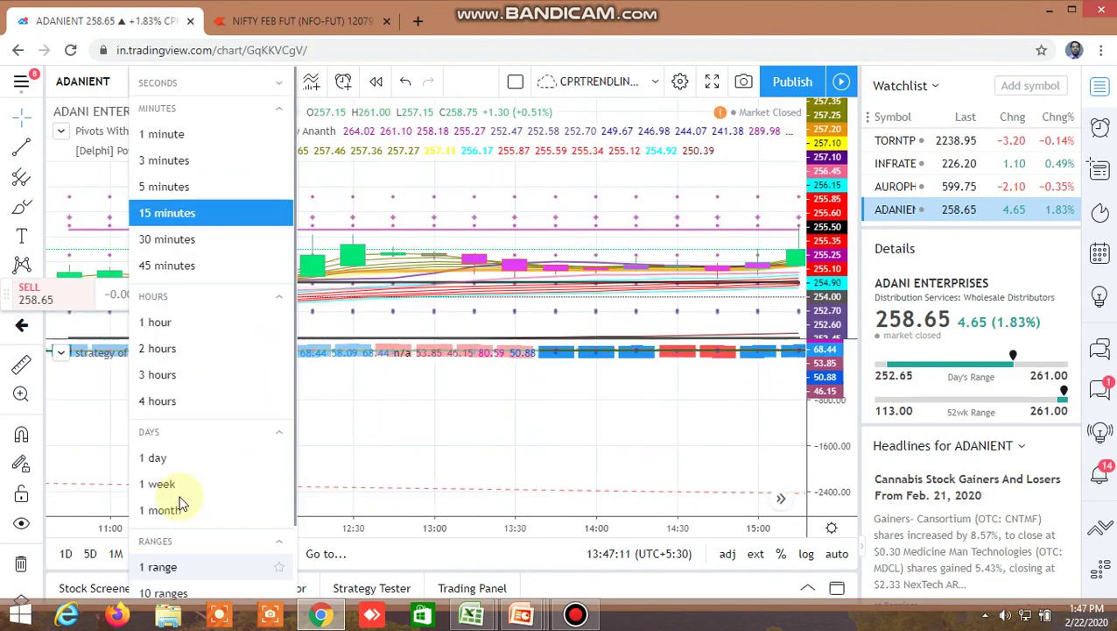
left_click(168, 458)
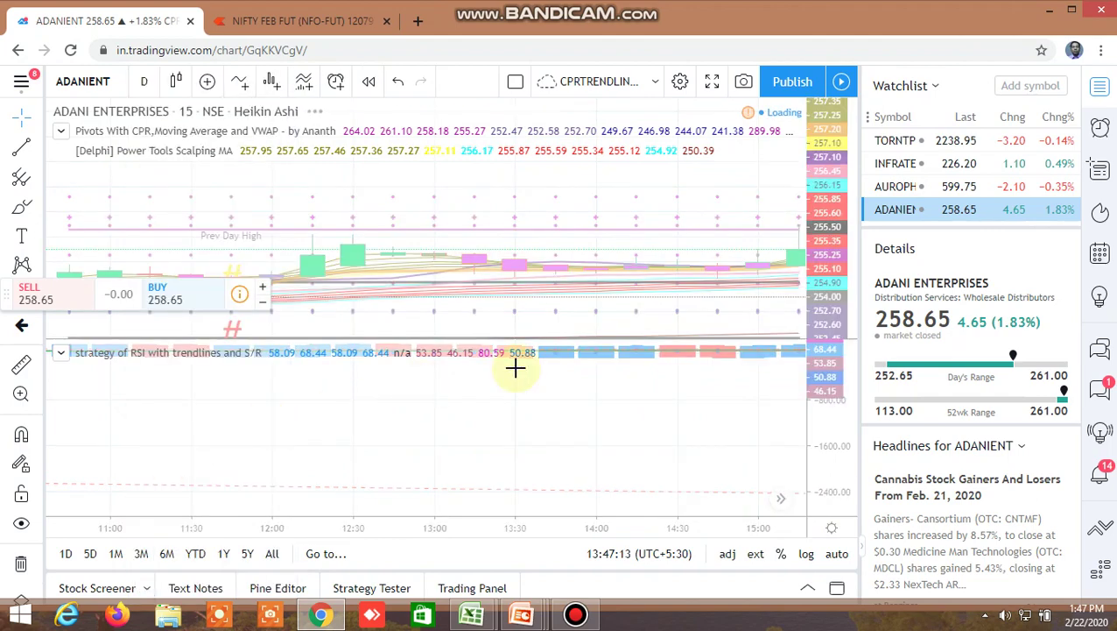
left_click_drag(692, 298, 543, 162)
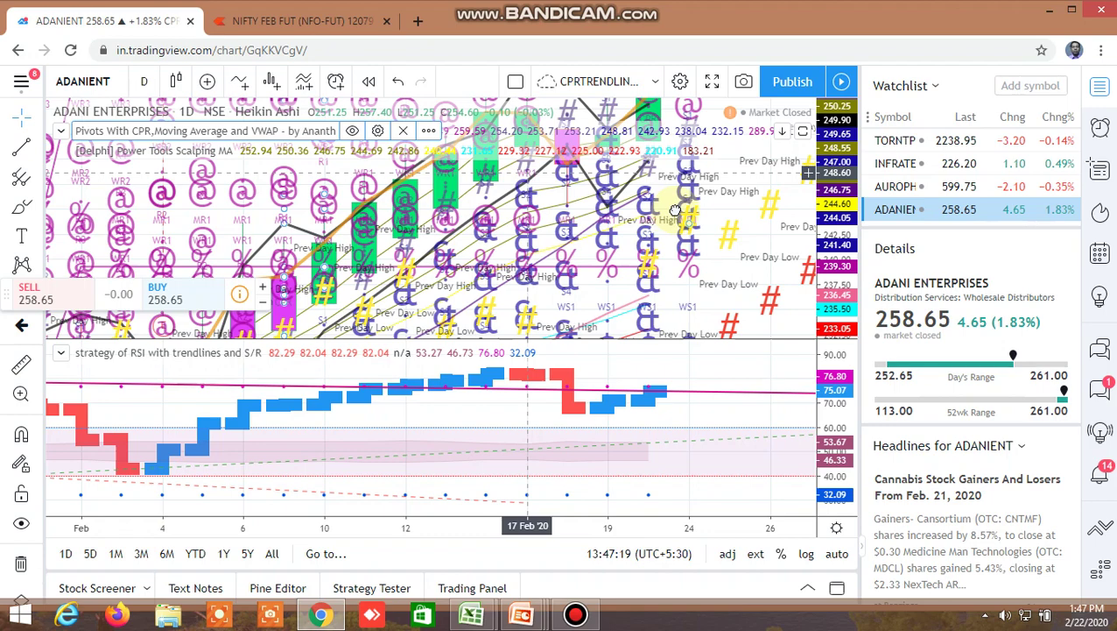
Return to the ALLBUY SELL LEVELSCUM SCREENER1 sheet in Excel and review the TARGET 1, TARGET 4 and TARGET 5 buy headers.
key("alt+Tab")
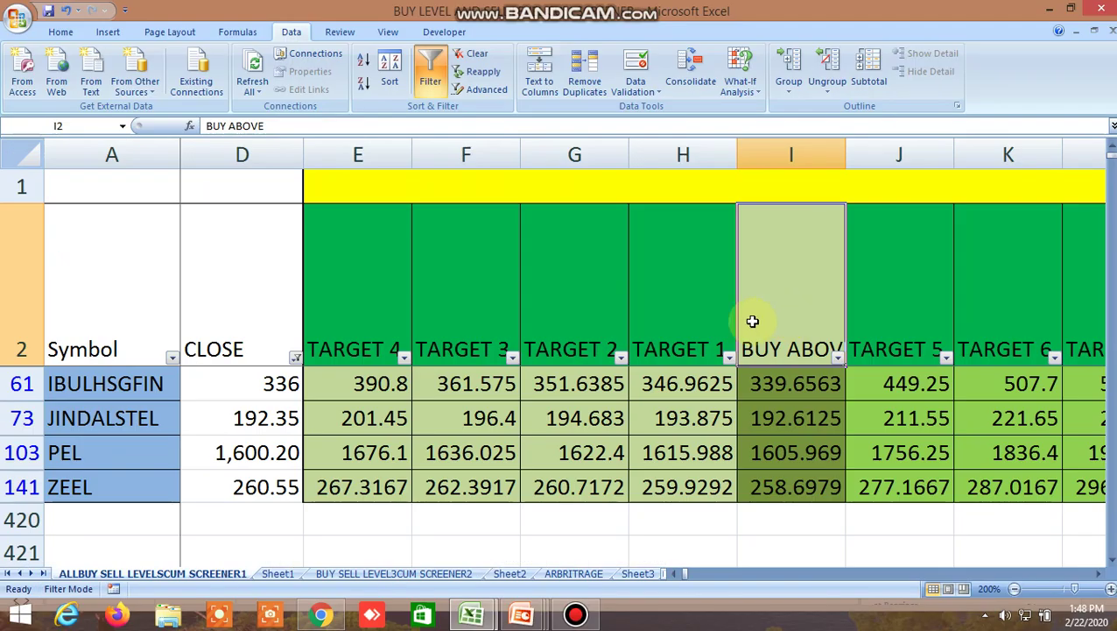
left_click(689, 308)
left_click(394, 299)
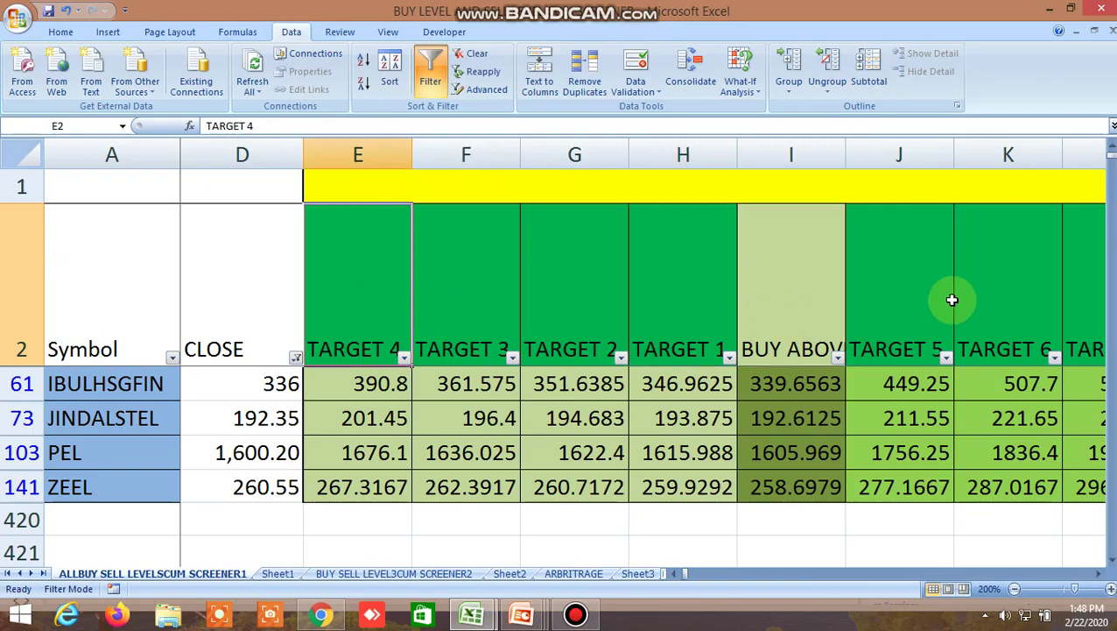
left_click(920, 302)
Review the remaining buy targets and the sell below and sell target columns for the filtered symbols.
left_click(1100, 573)
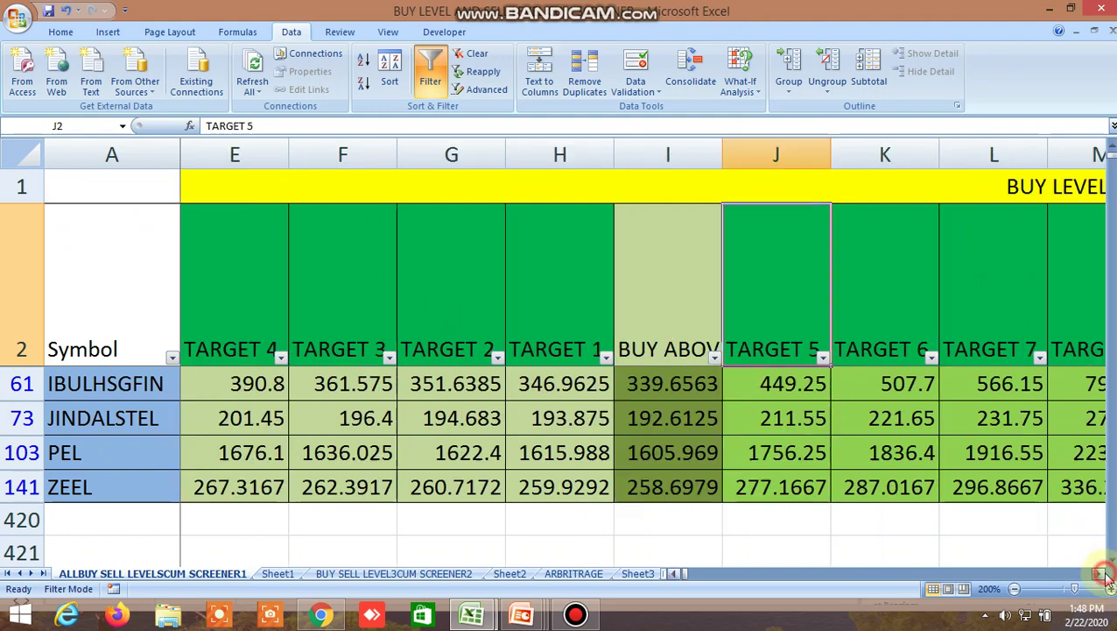
left_click(1100, 574)
left_click(1100, 574)
left_click(1100, 574)
left_click(1100, 574)
left_click(1100, 573)
left_click(1100, 573)
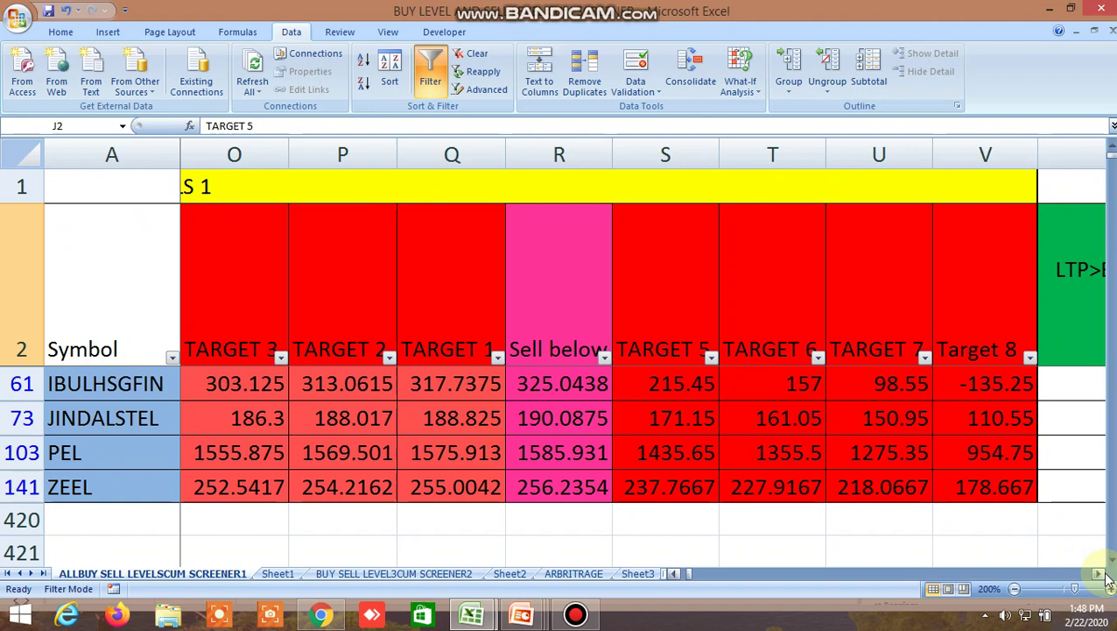
Examine the BUY LEVEL AND SELL LEVELS 2 columns and continue to the LTP VS RESISTANCE SUPPORT PIVOT POINT group.
left_click_drag(1107, 578, 1100, 575)
left_click(1100, 575)
left_click(1100, 574)
left_click(1097, 573)
left_click(1097, 574)
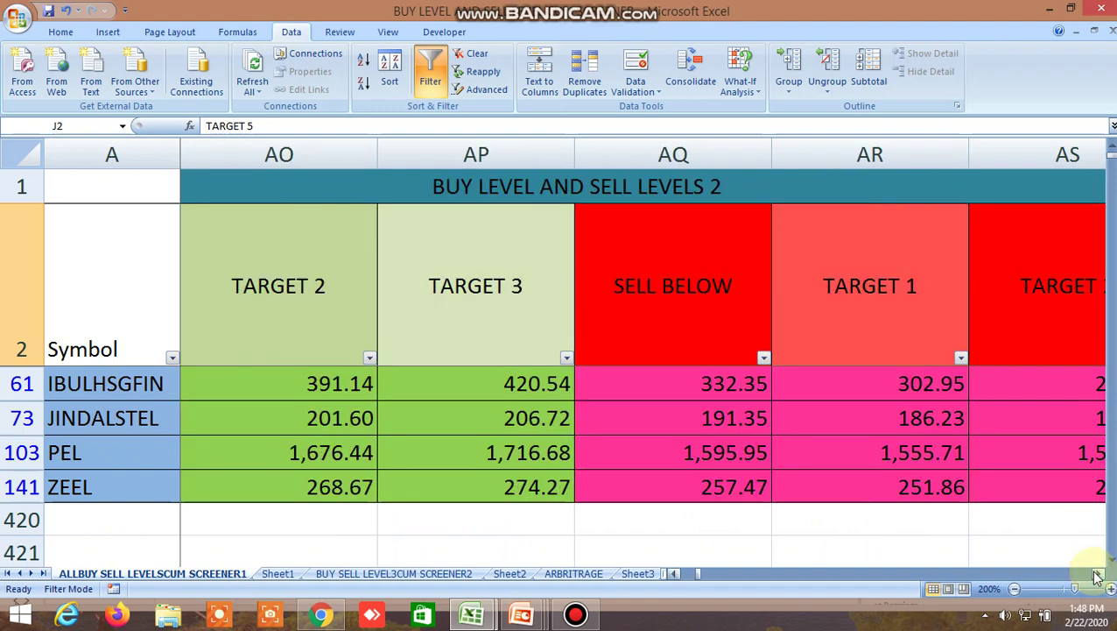
left_click_drag(1096, 574, 1097, 575)
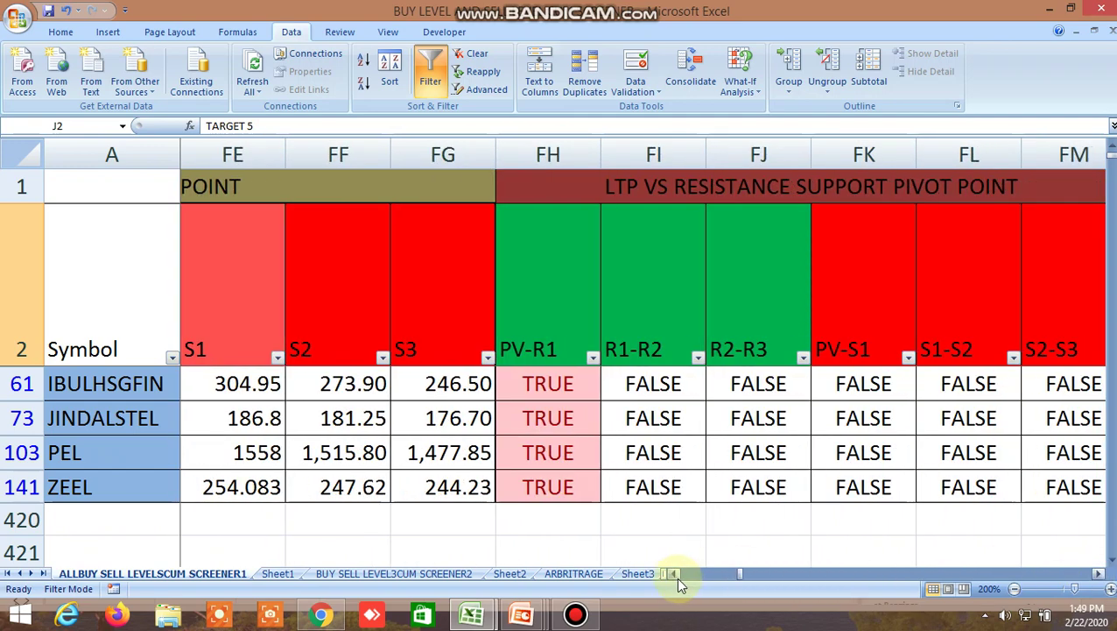
Review the PIVOT POINT and TIRONE LEVEL columns, then return to the sheet's first columns.
left_click_drag(675, 575, 674, 574)
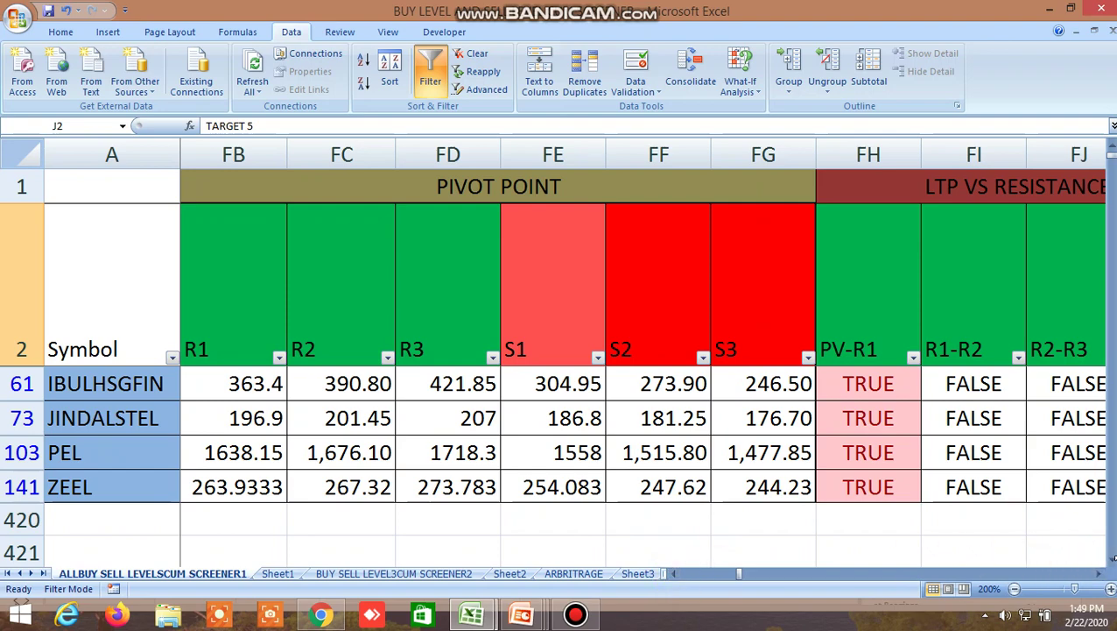
left_click_drag(1101, 576, 1101, 575)
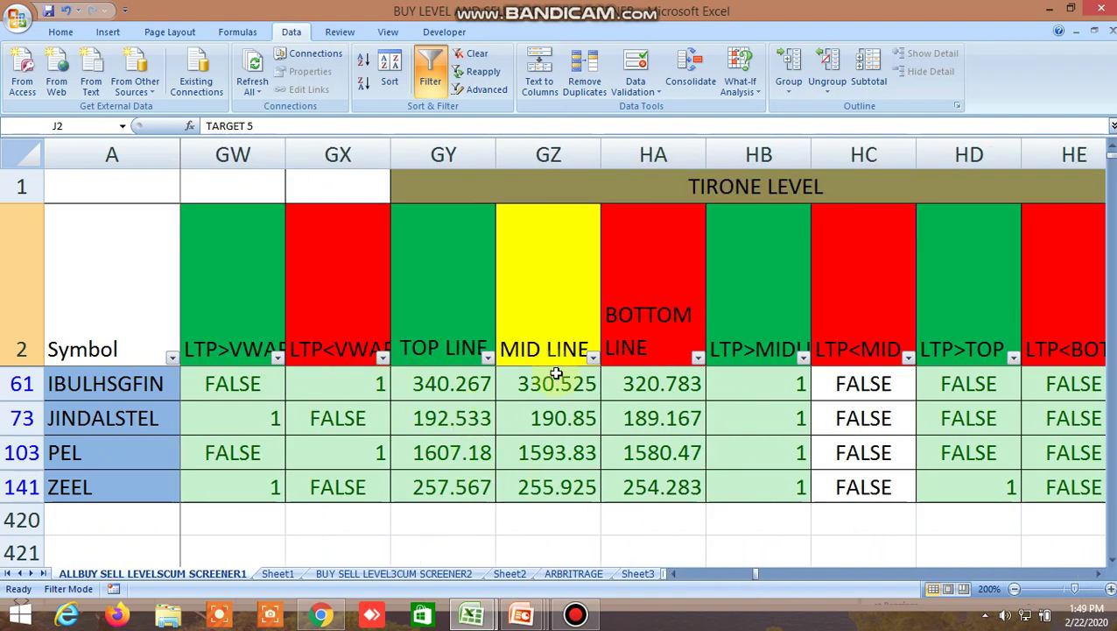
left_click_drag(733, 575, 643, 578)
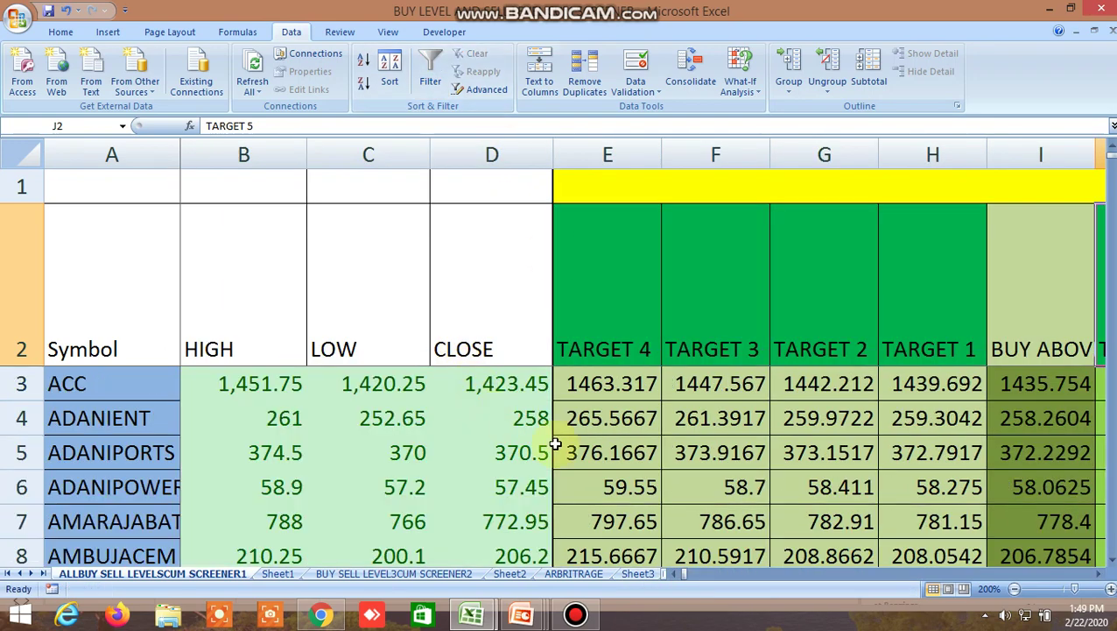
Examine the buy levels and targets in the BANKNIFTY and NIFTY rows of the unfiltered symbol list.
scroll(561, 455, "down", 20)
scroll(593, 456, "down", 17)
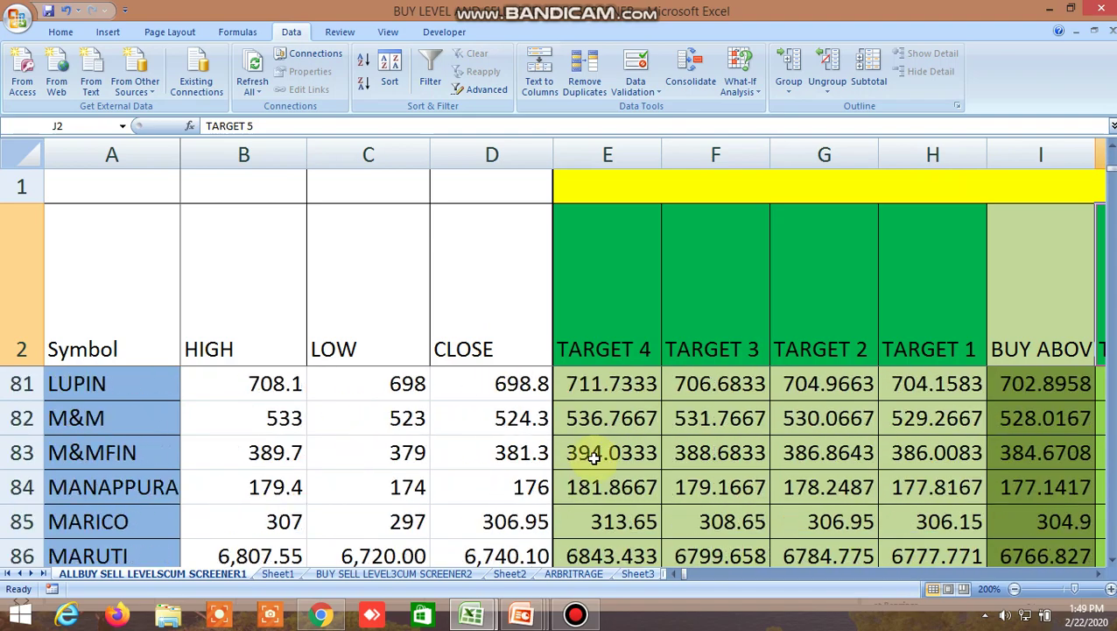
scroll(594, 457, "down", 6)
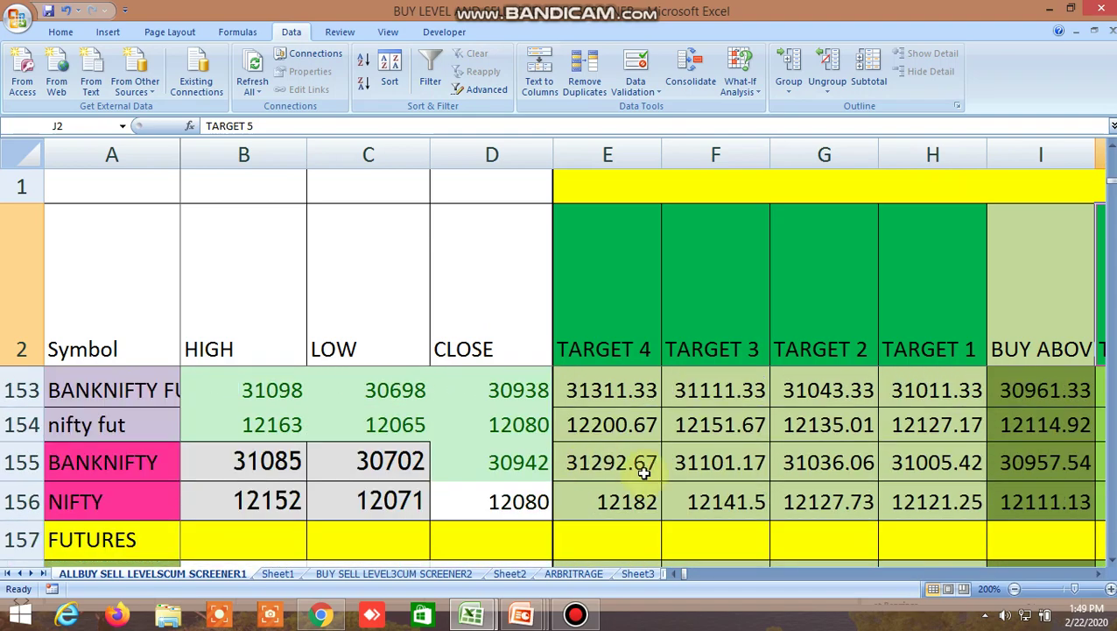
left_click(1101, 574)
left_click(1101, 573)
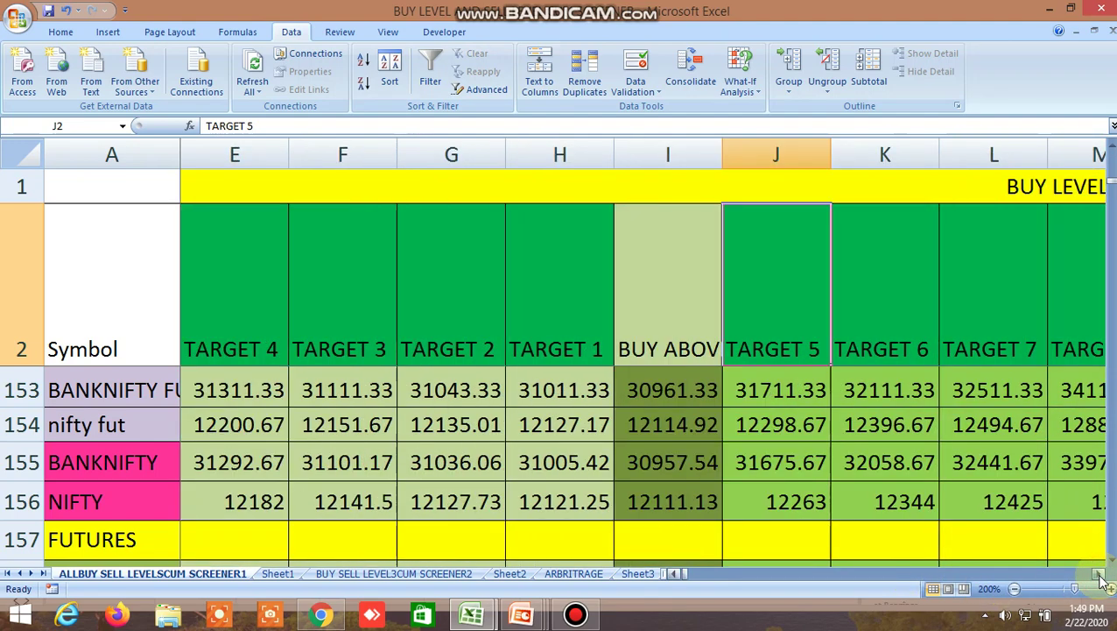
Review the BANKNIFTY and NIFTY rows across to the LINEAR REGRESSION and TREND columns, and return to the first columns.
left_click(1101, 574)
left_click(1101, 574)
left_click_drag(1101, 574, 1101, 576)
left_click(1101, 576)
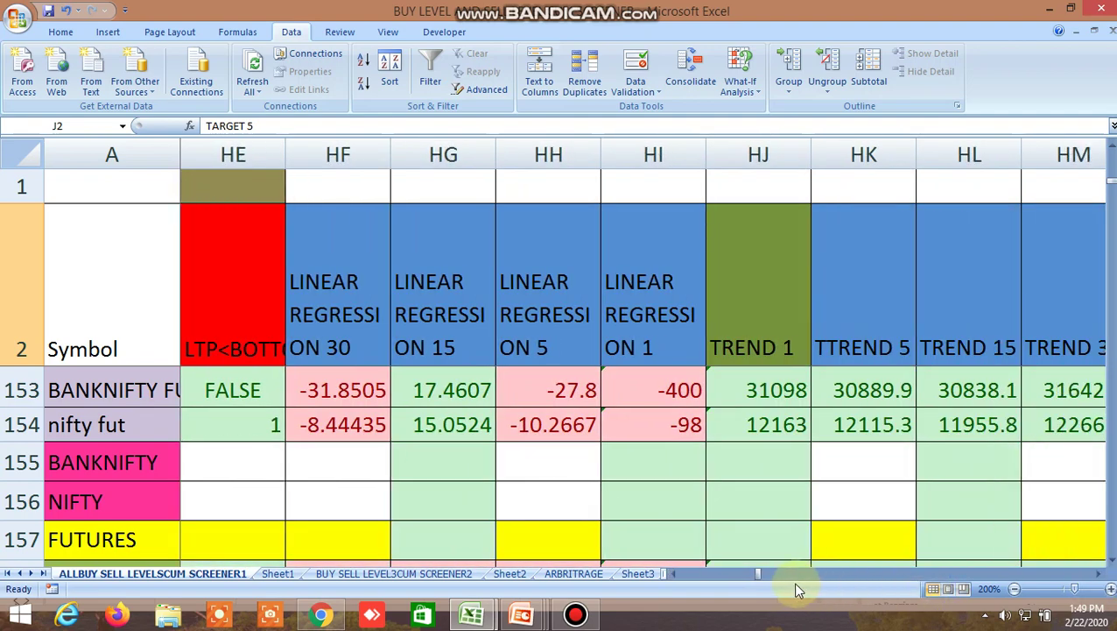
left_click_drag(758, 582, 663, 590)
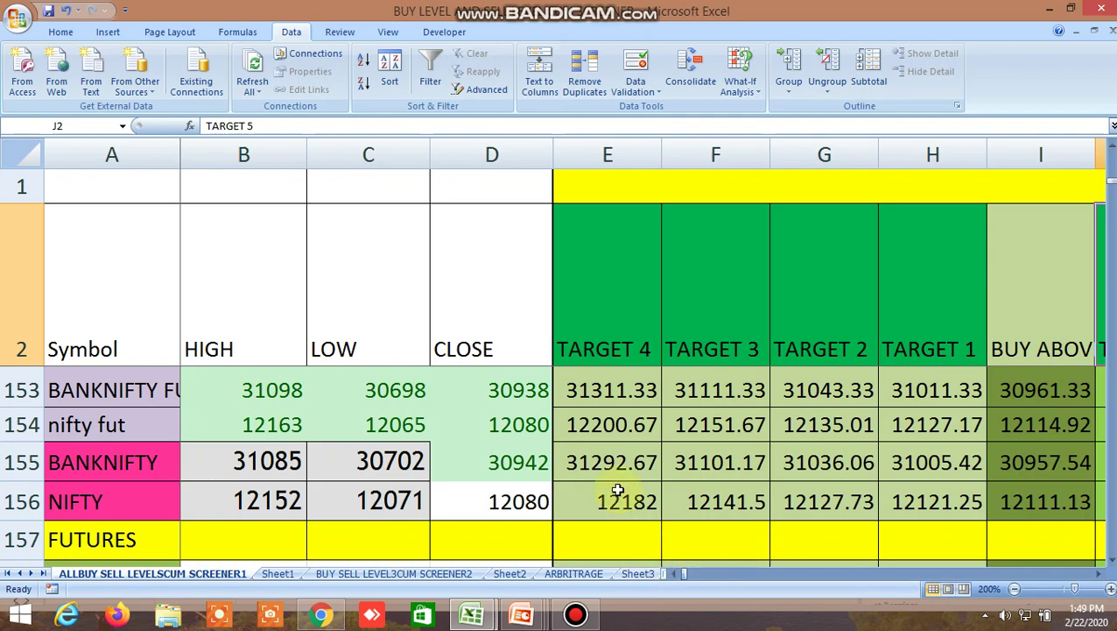
Examine the COMMODITY rows from the buy levels across to the PRICE CHANNEL and LTP VS PC CHANNEL columns, and return to the start.
scroll(617, 491, "up", 2)
scroll(600, 464, "up", 2)
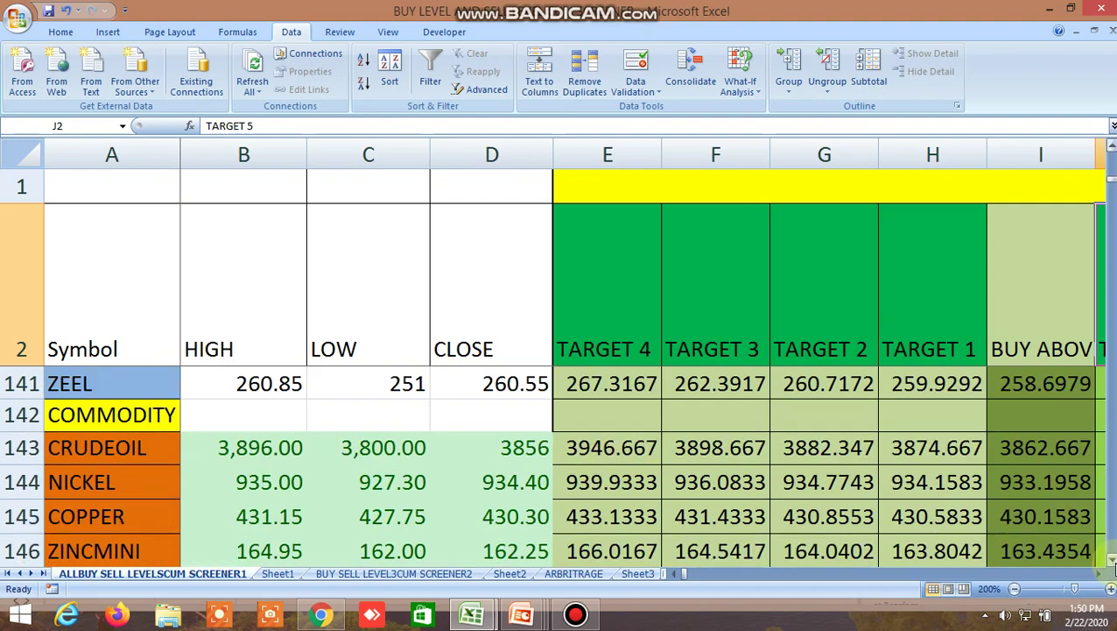
left_click(1110, 560)
left_click(1110, 560)
left_click_drag(1100, 574, 1100, 575)
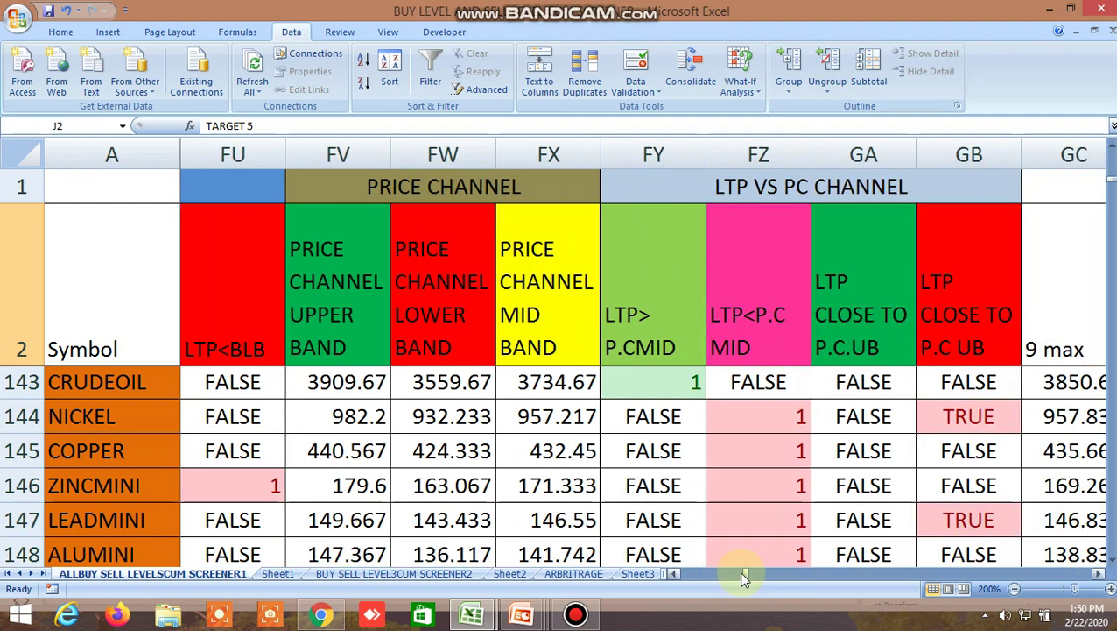
left_click_drag(744, 578, 676, 578)
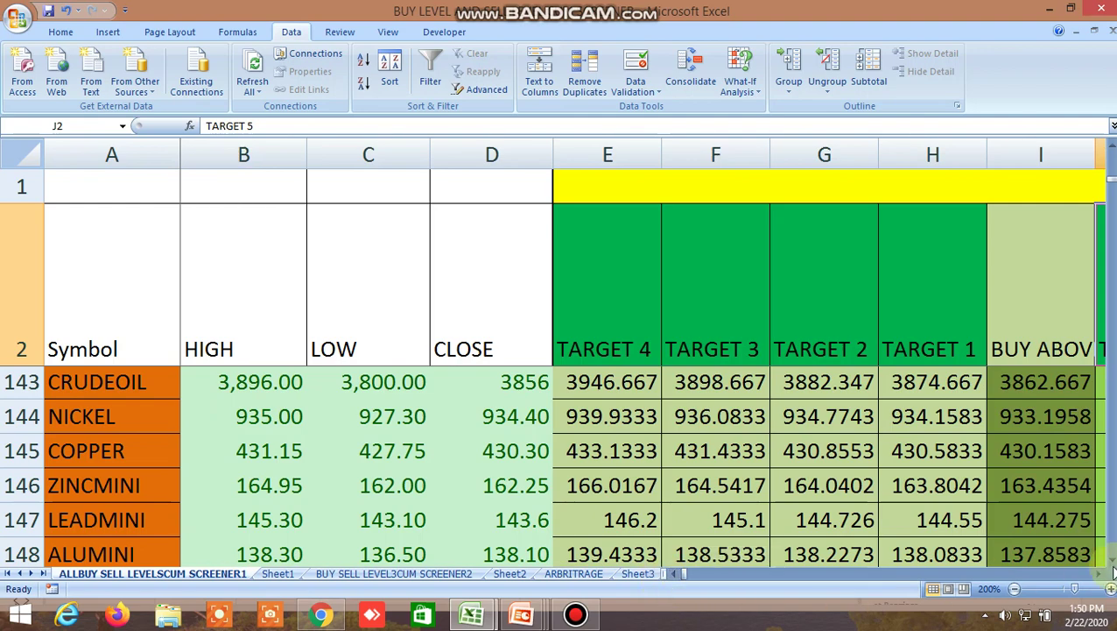
Review the ZINCMINI to NATURAL GAS rows across to the cloud, CHIKOU SPAN, VWAP and TIRONE LEVEL columns.
left_click(1110, 560)
left_click(1111, 561)
left_click_drag(1111, 561, 1111, 560)
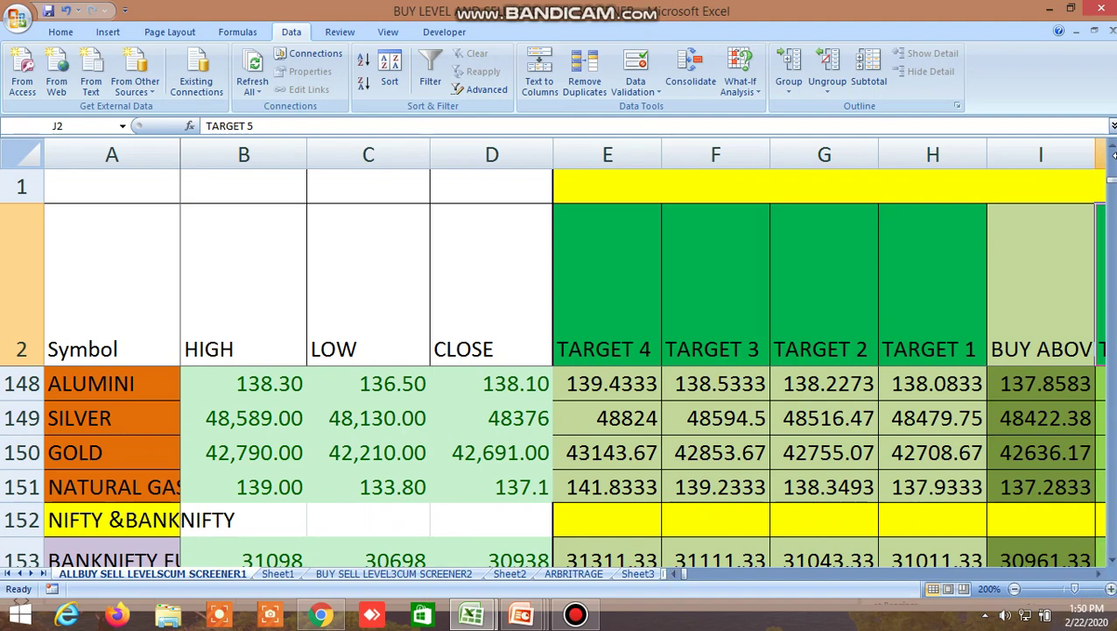
left_click(1111, 149)
left_click(1111, 149)
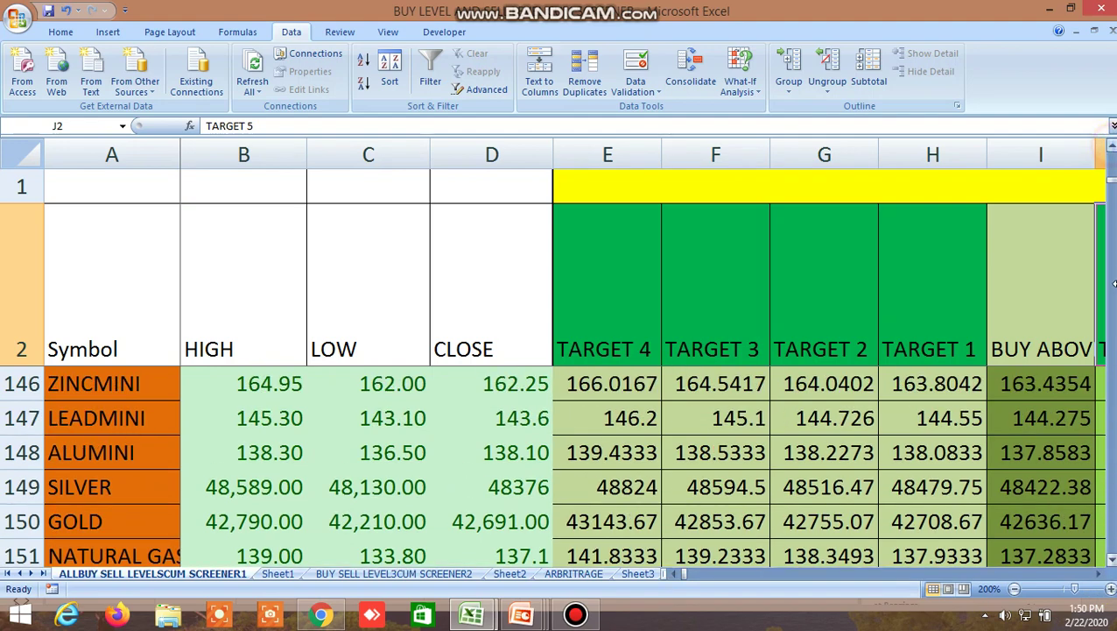
left_click_drag(1098, 576, 1083, 580)
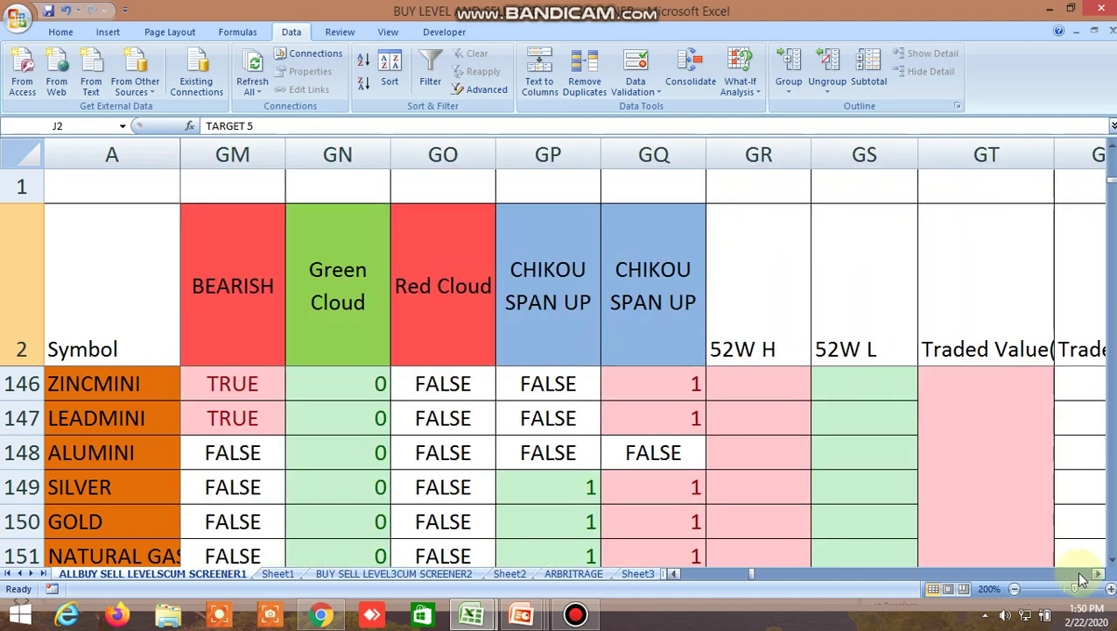
left_click(757, 576)
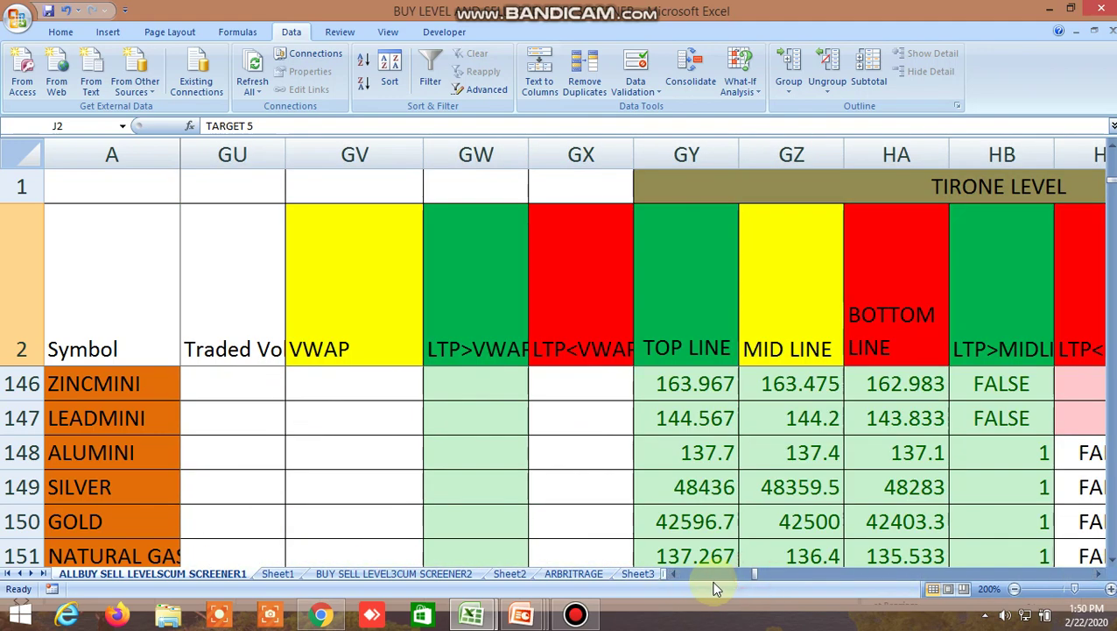
Return to the first columns and review the buy and sell targets of the FUTURES stock rows starting at ADANIPOWER.
left_click_drag(756, 577, 644, 553)
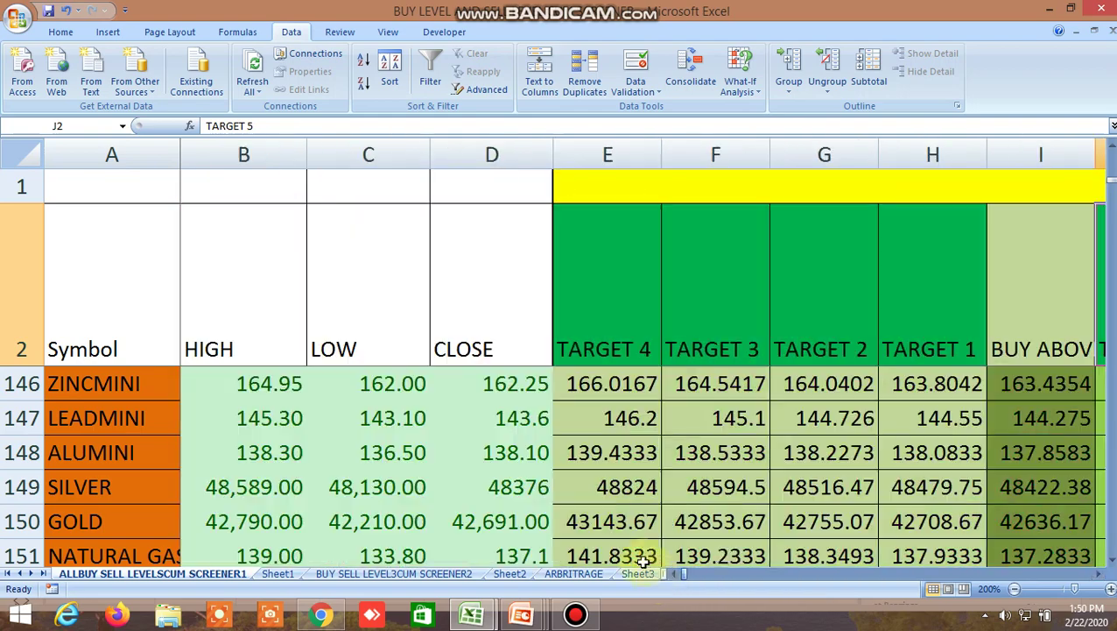
scroll(536, 560, "down", 5)
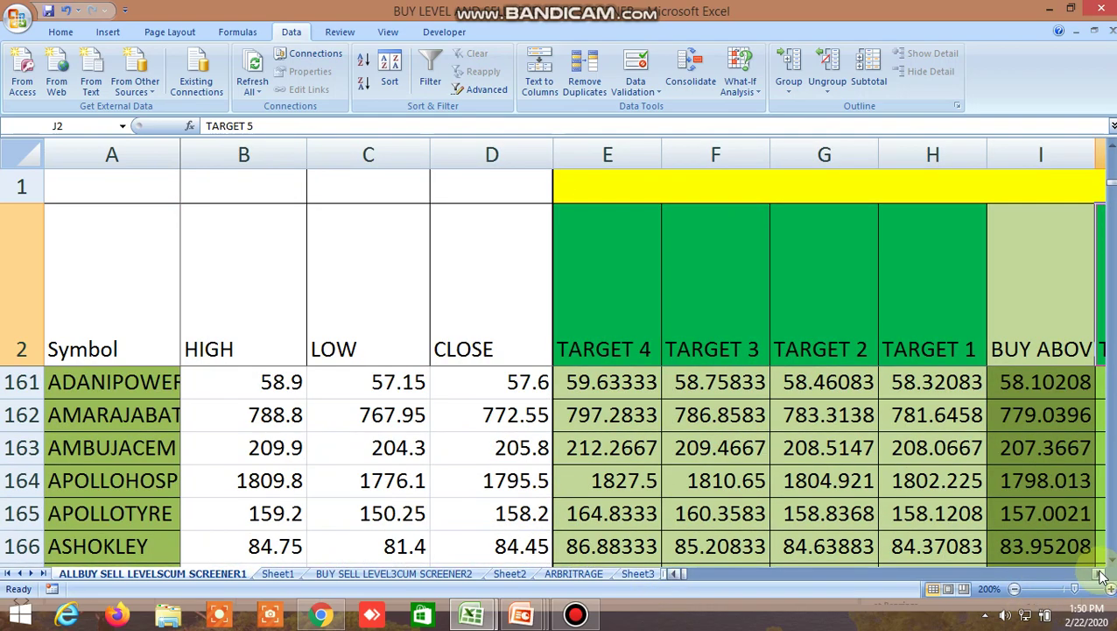
left_click_drag(1100, 574, 1100, 573)
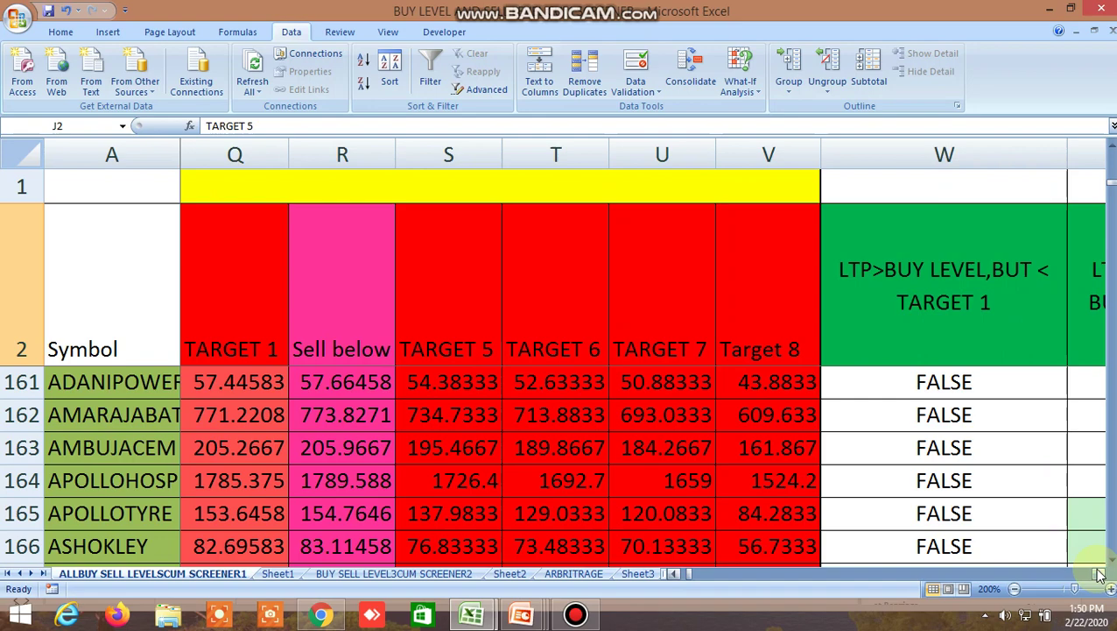
Open the BUY SELL LEVEL3CUM SCREENER2 sheet and inspect the 100 MA cut formulas in the AMBUJACEM and BRITANNIA rows.
left_click(436, 573)
scroll(620, 455, "up", 5)
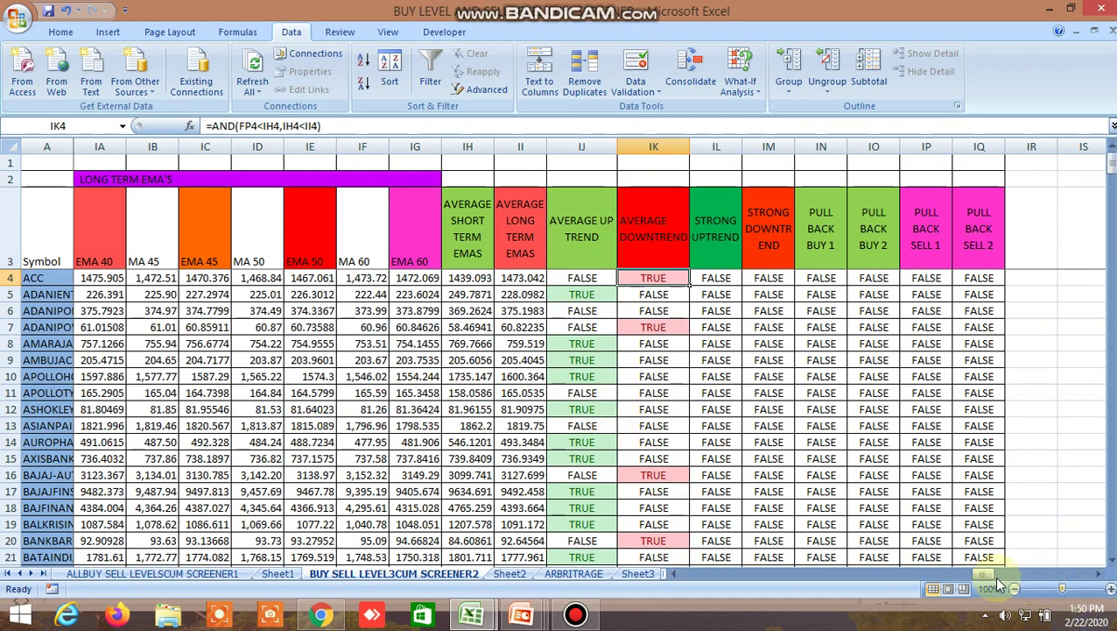
left_click_drag(988, 575, 911, 592)
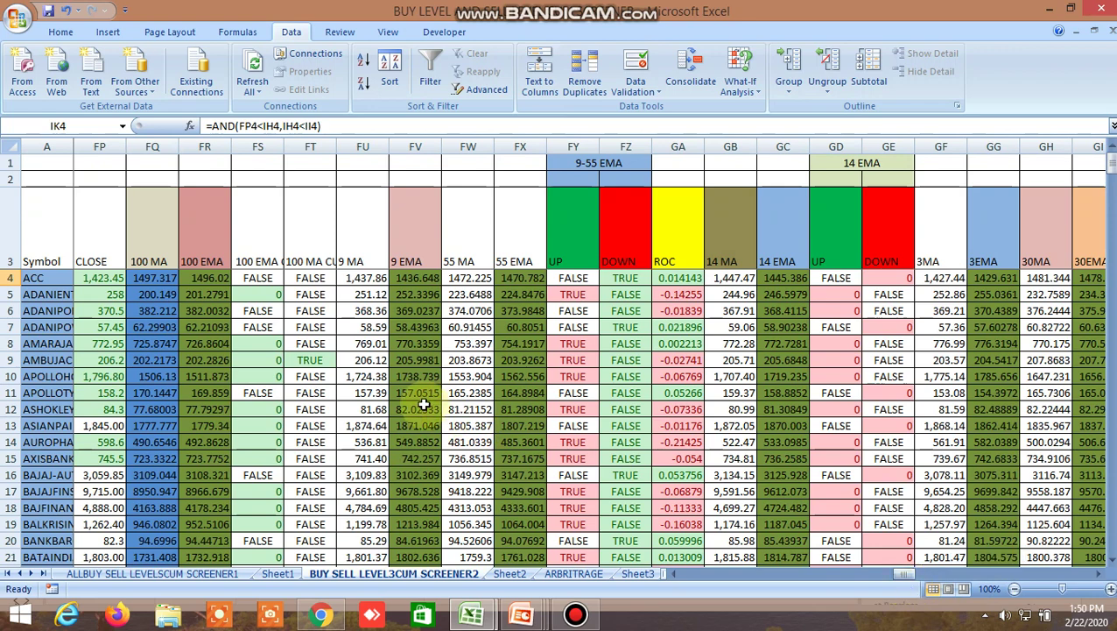
left_click(311, 359)
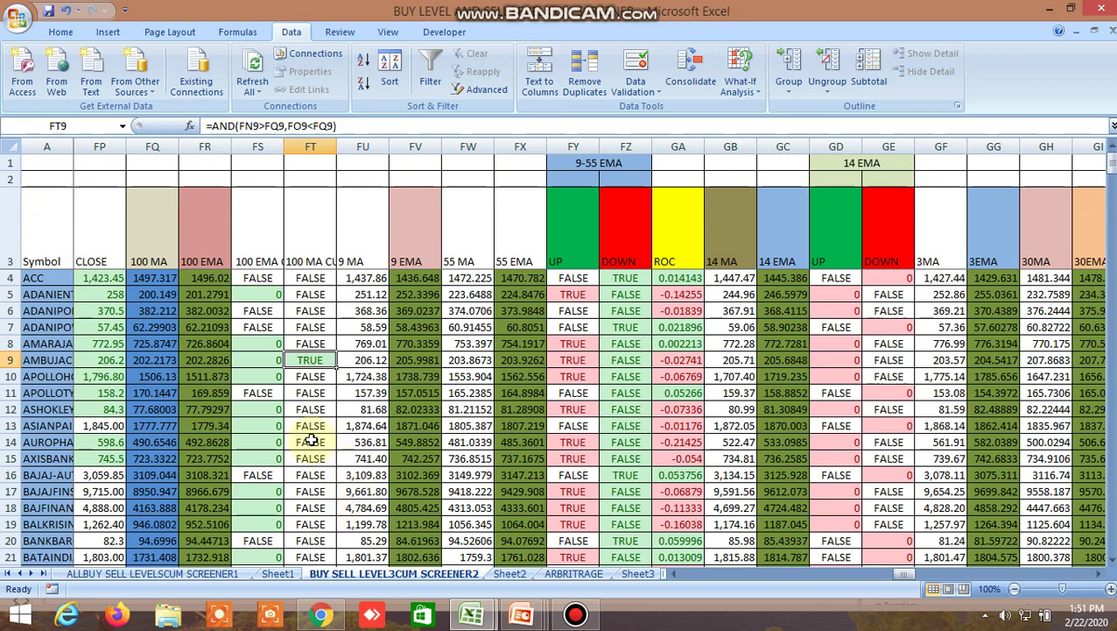
scroll(311, 440, "down", 4)
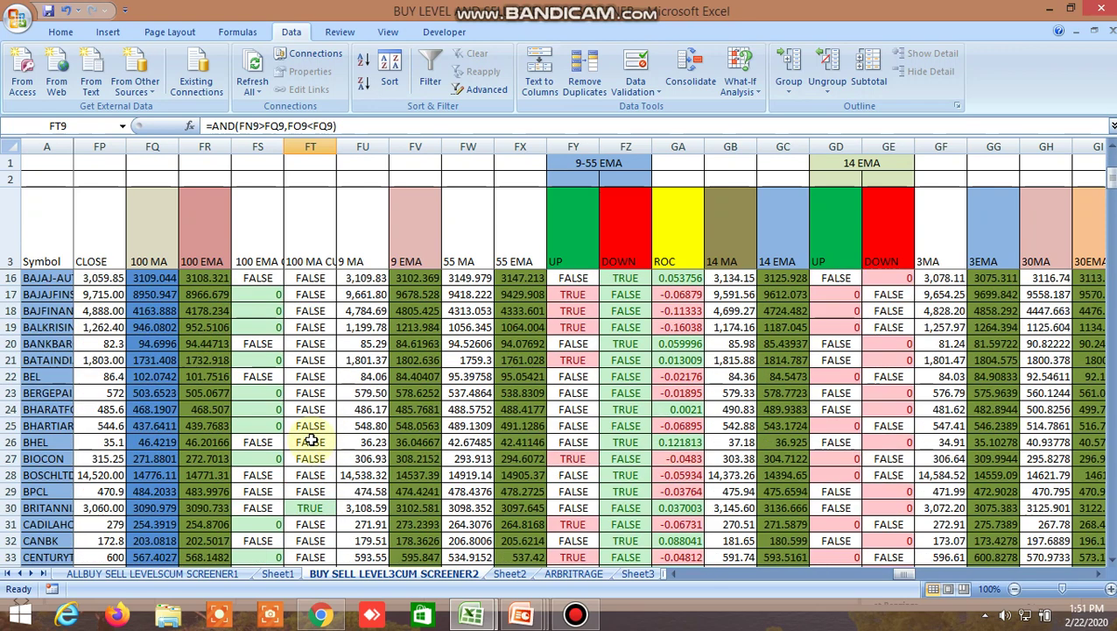
scroll(311, 441, "down", 2)
left_click(316, 408)
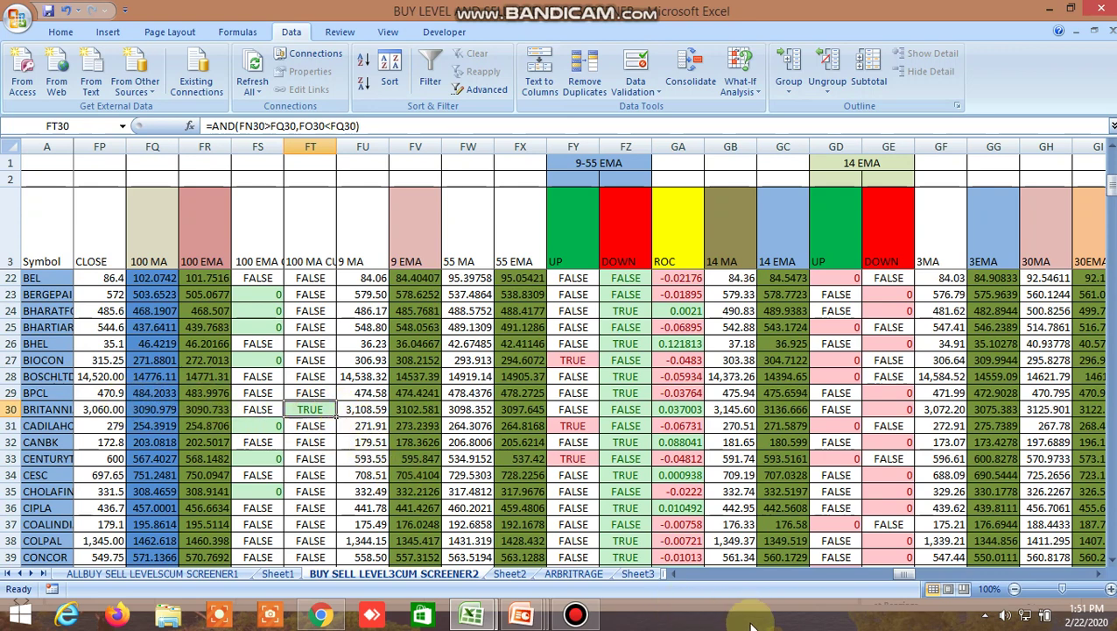
left_click(674, 577)
left_click(674, 577)
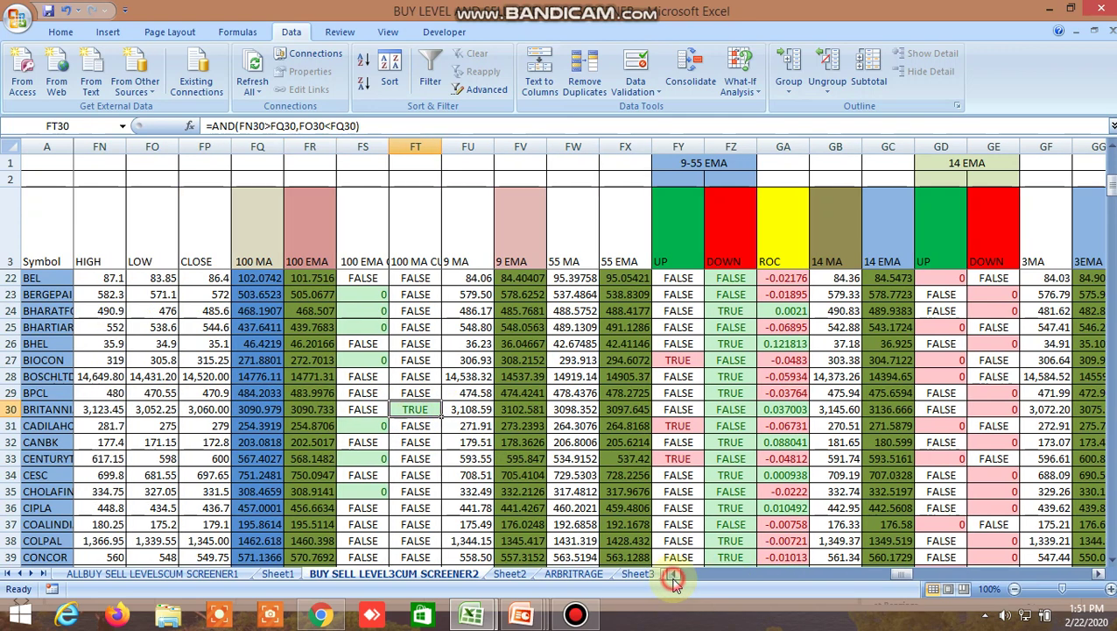
left_click(674, 578)
Switch to Chrome to check the ACC TradingView chart and the NIFTY FEB FUT Kite tab, and return to the screener workbook.
left_click(340, 617)
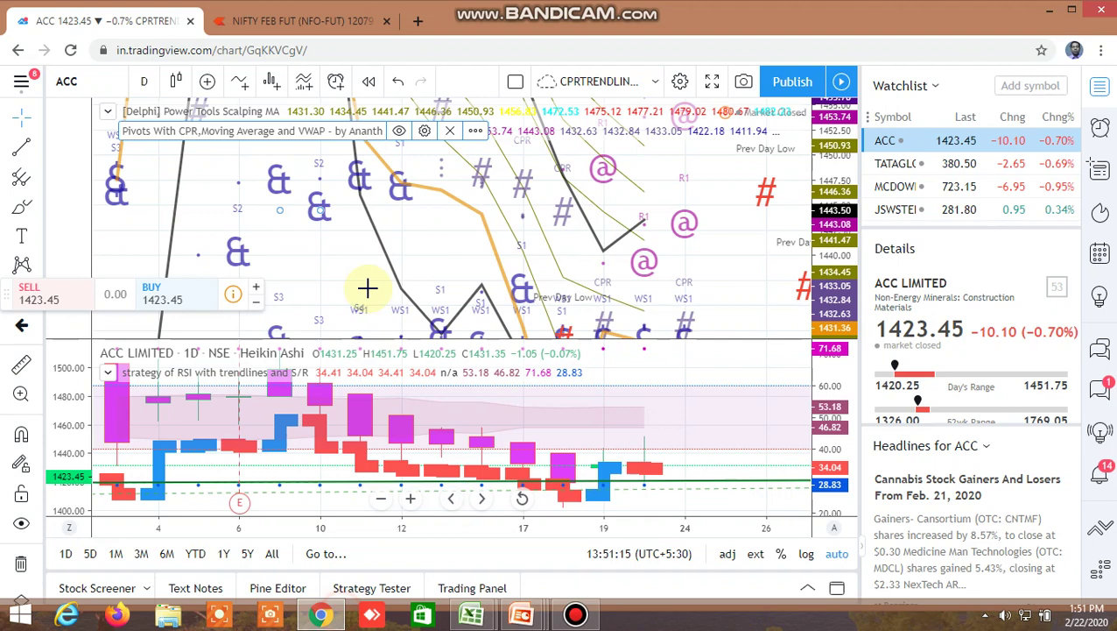
left_click(269, 25)
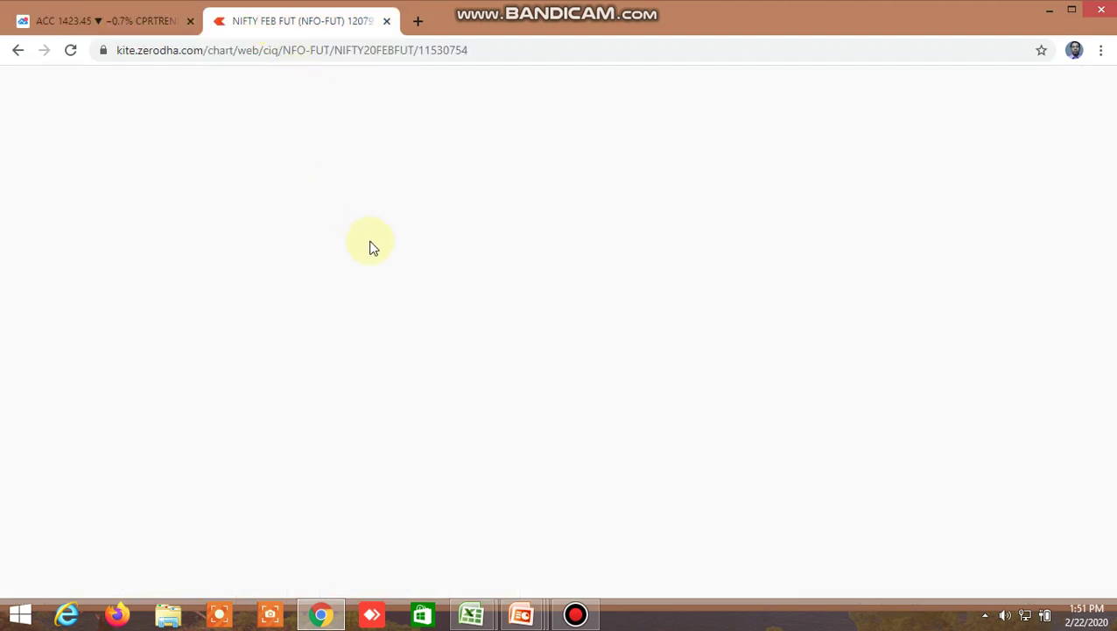
mouse_move(471, 614)
left_click(395, 522)
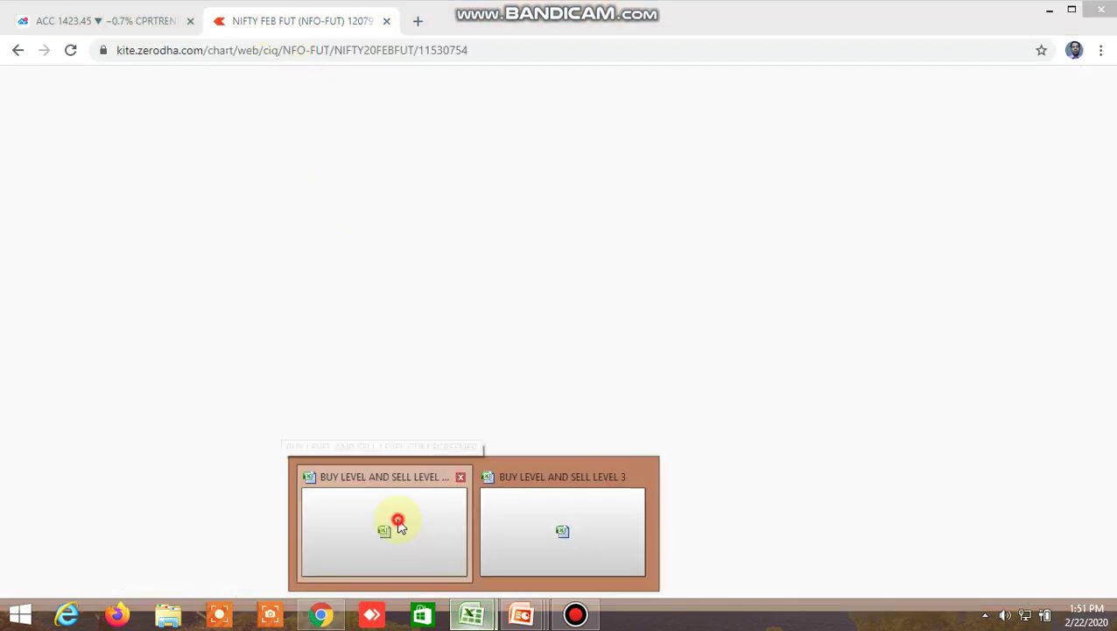
Inspect the 100 MA cut signals further down the symbol list, including the FEDERALBNK, GRASIM and PAGEIND rows.
scroll(480, 441, "down", 4)
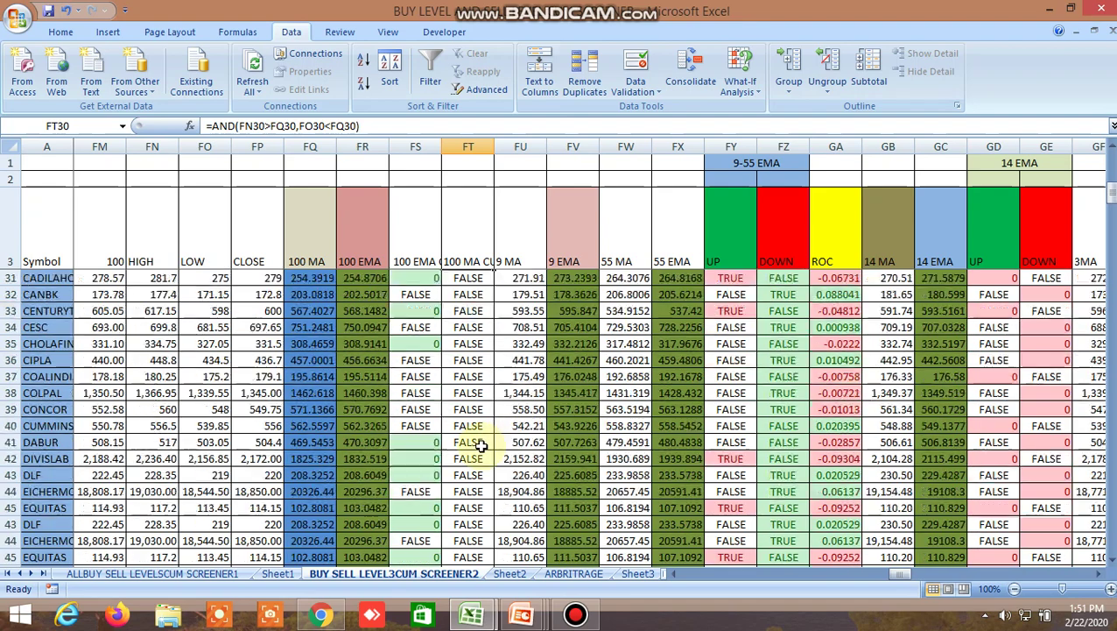
left_click(474, 507)
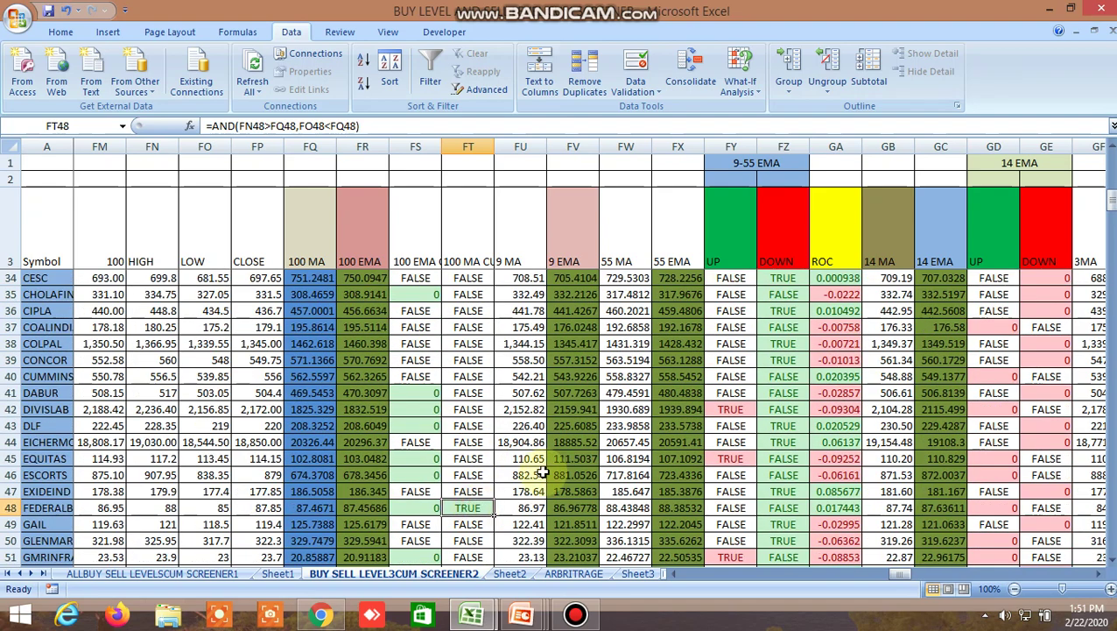
scroll(487, 459, "down", 4)
left_click(474, 395)
scroll(482, 448, "down", 9)
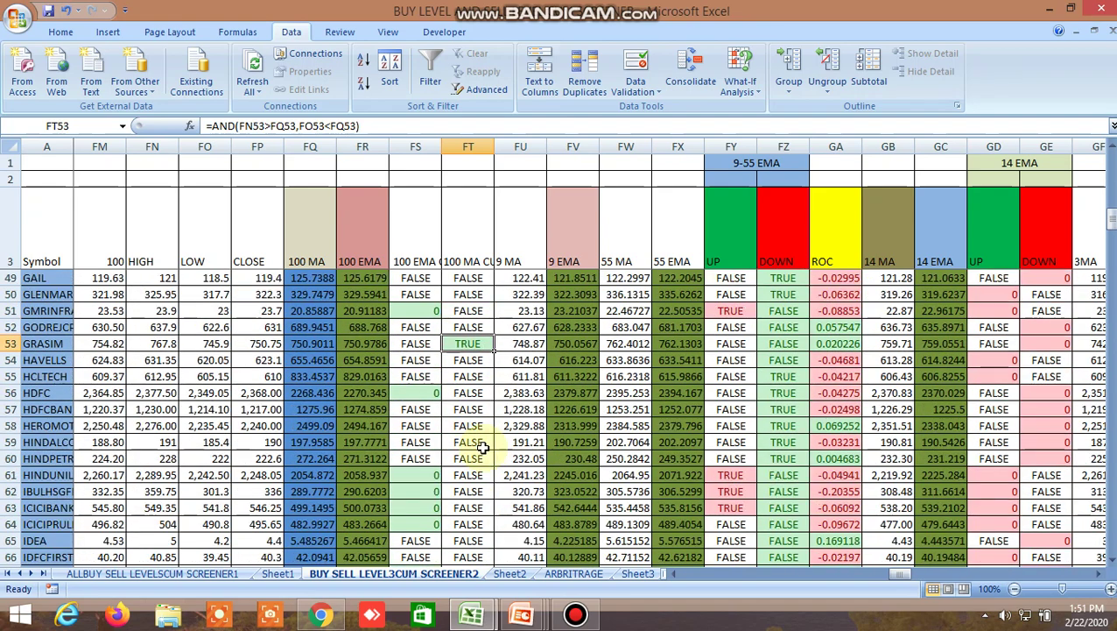
scroll(483, 442, "down", 7)
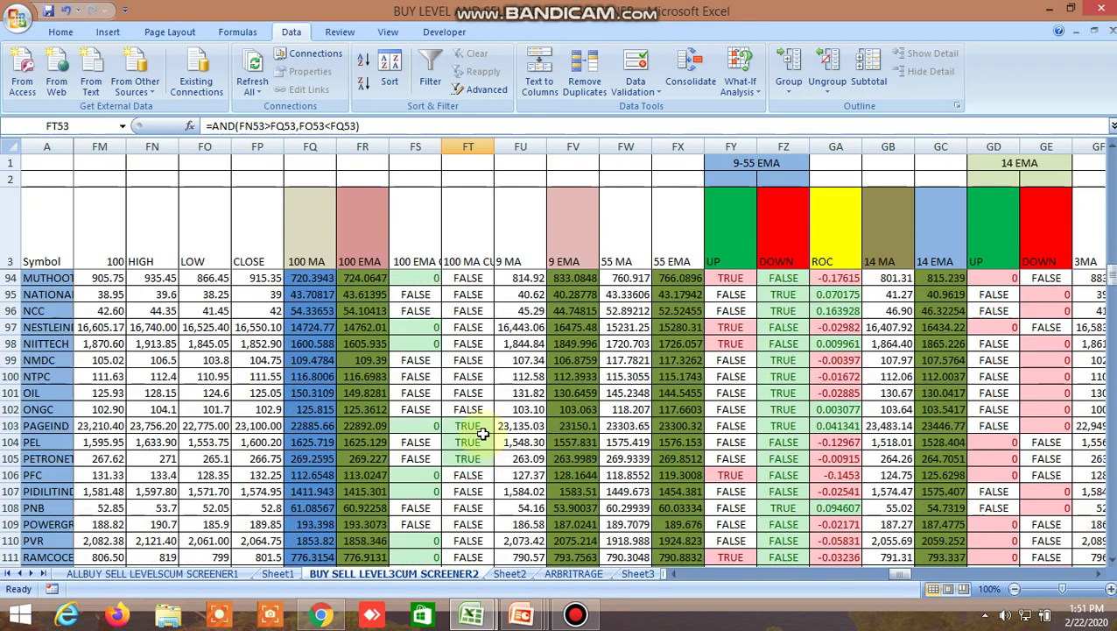
left_click(478, 425)
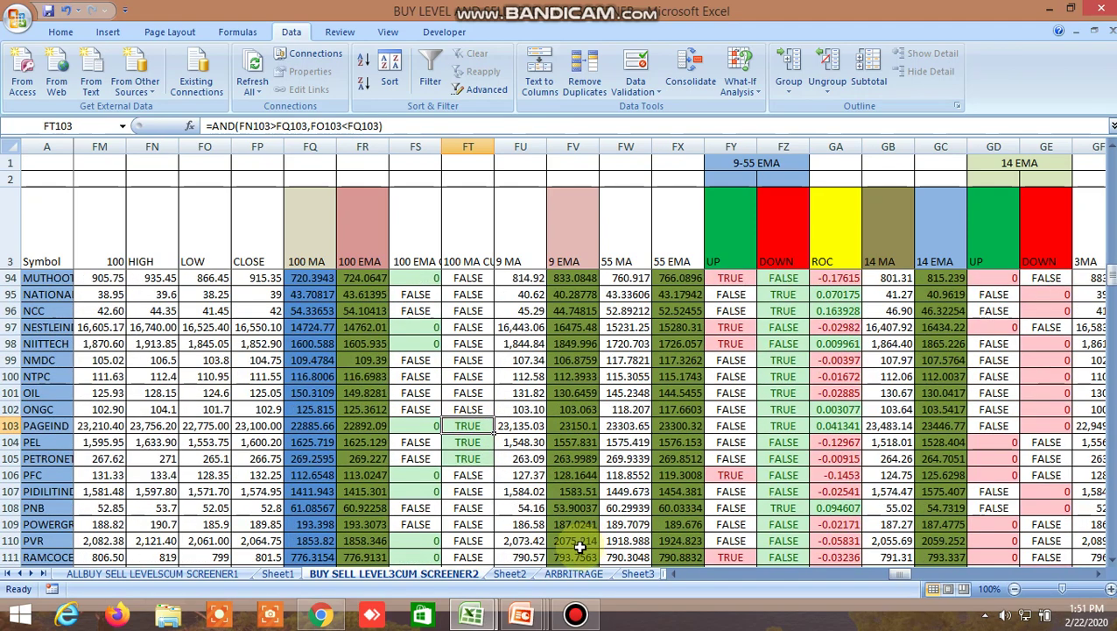
Open the INSIDE THE BAR WITH NR7 sheet and review its INSIDE THE BAR columns up to the ACC row.
left_click(635, 573)
left_click(635, 574)
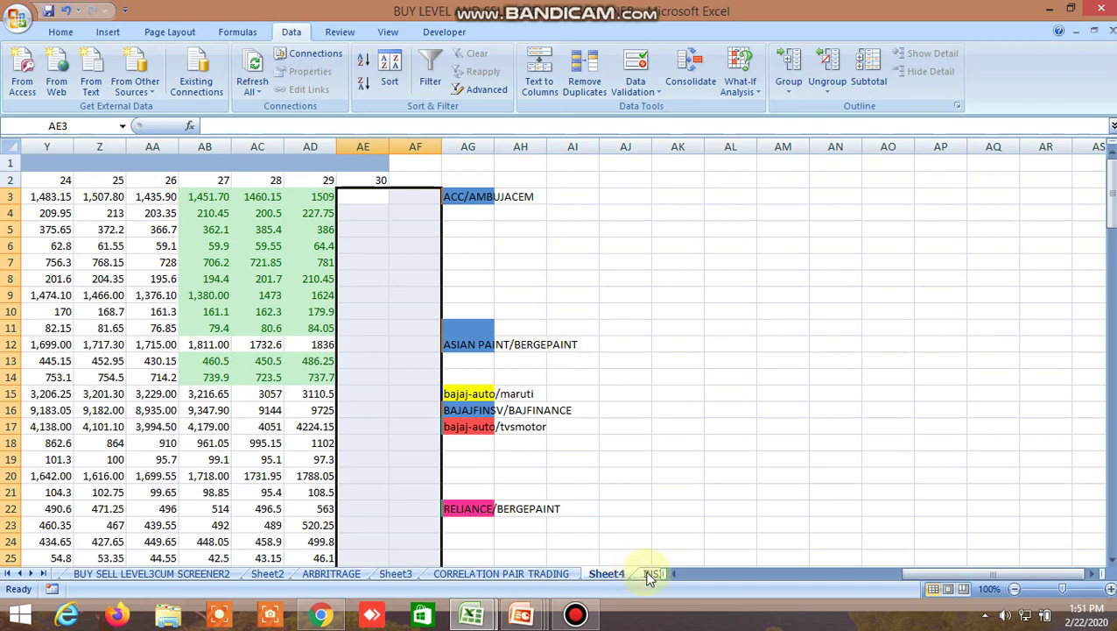
left_click(649, 573)
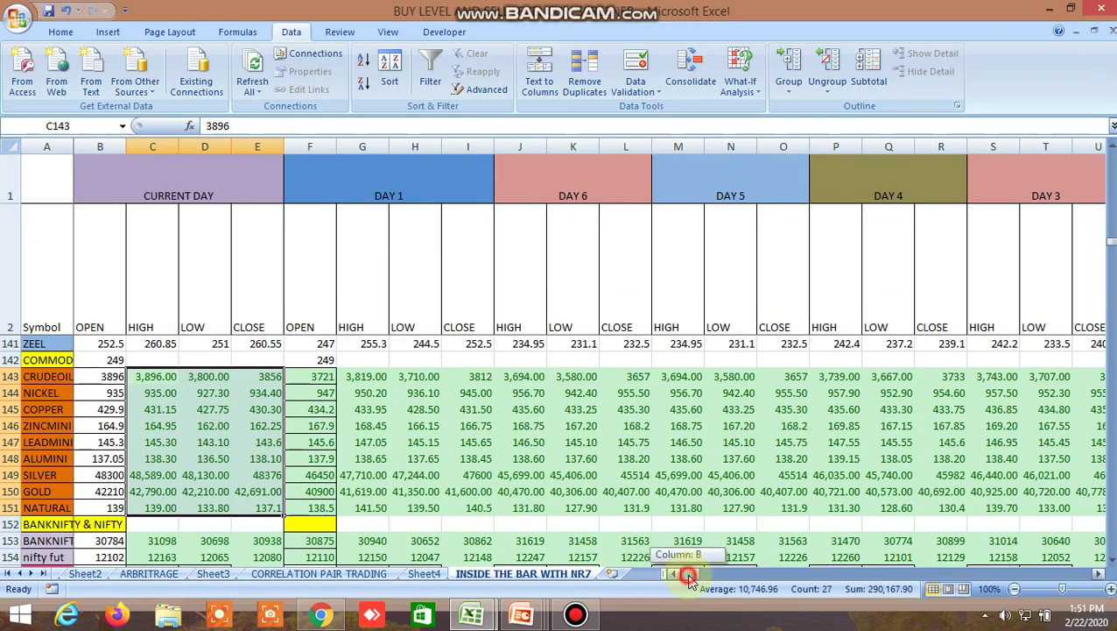
left_click_drag(691, 579, 706, 579)
scroll(456, 420, "up", 4)
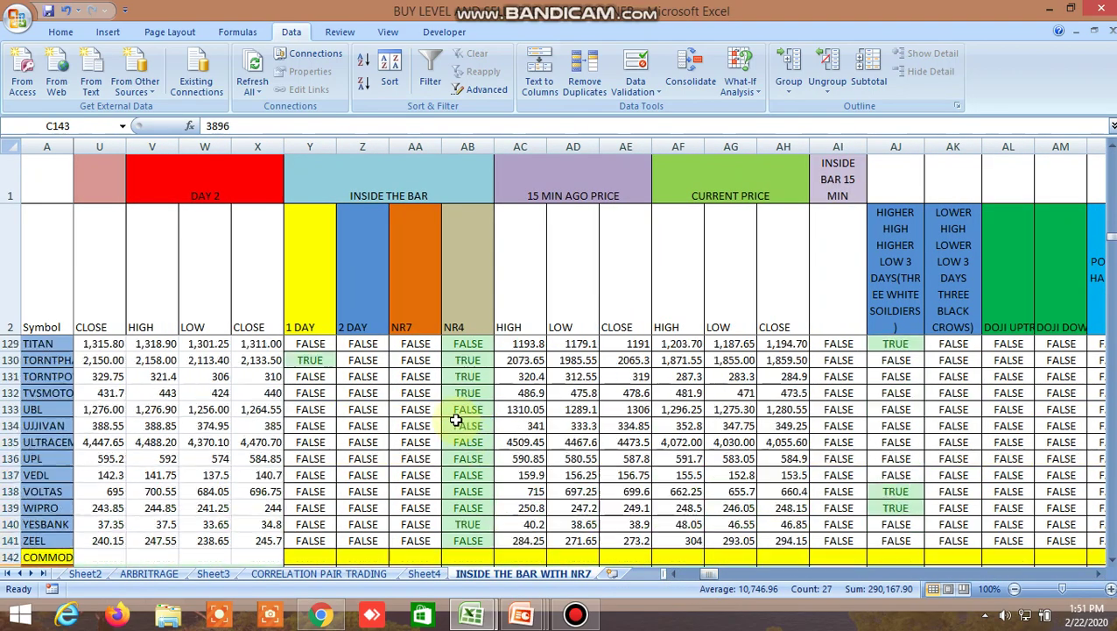
scroll(455, 420, "up", 20)
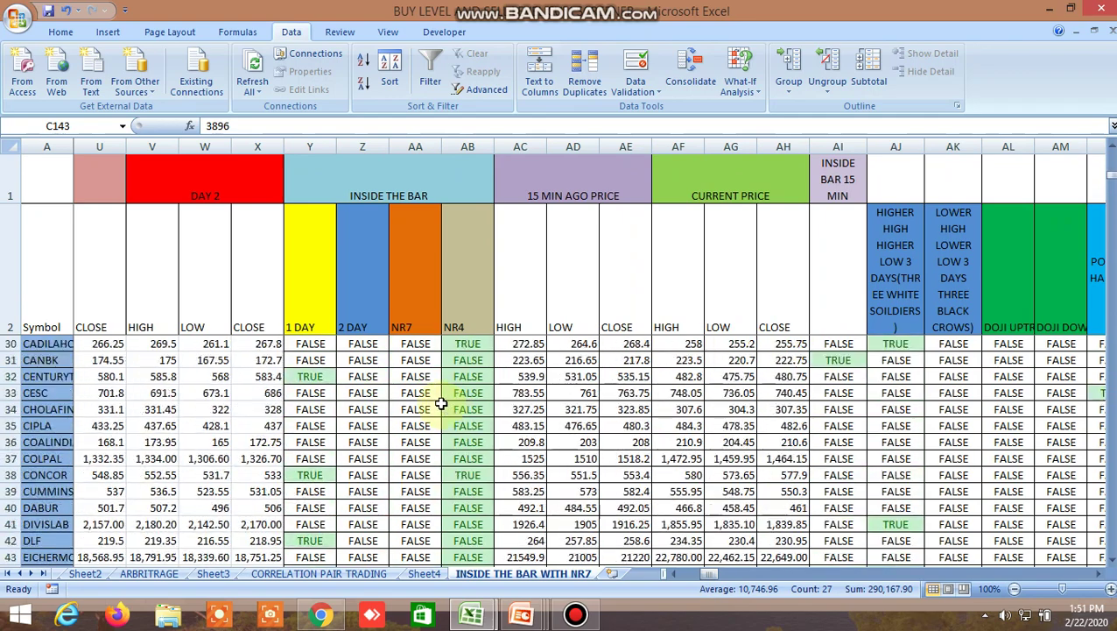
scroll(442, 403, "up", 9)
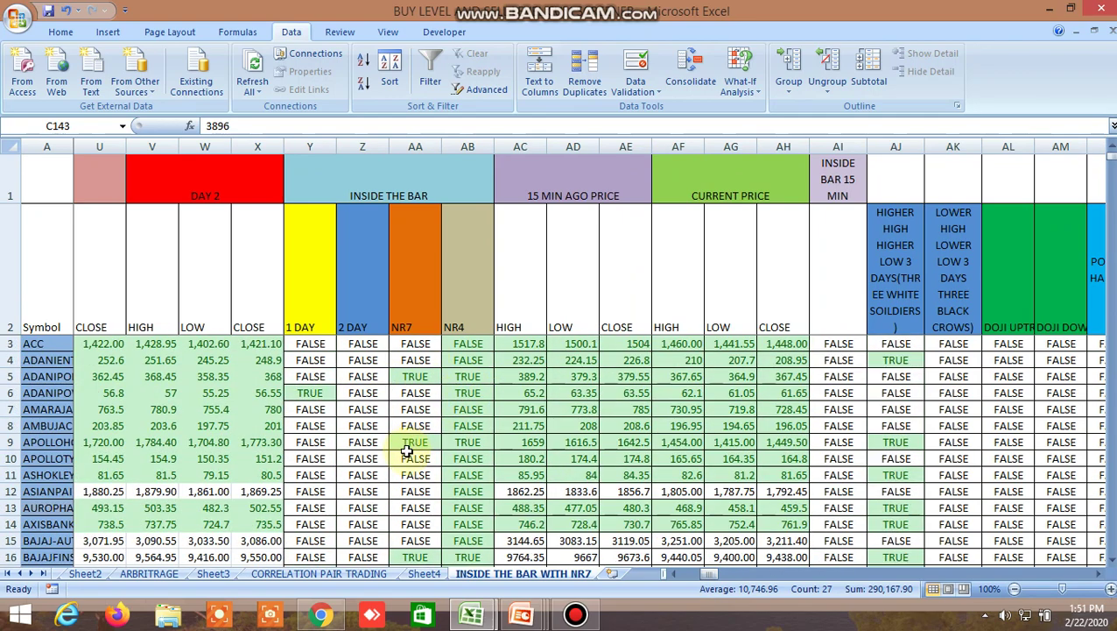
Compare the NR7 formula in row 5 with the 1 DAY inside bar formula in row 6.
scroll(408, 451, "down", 5)
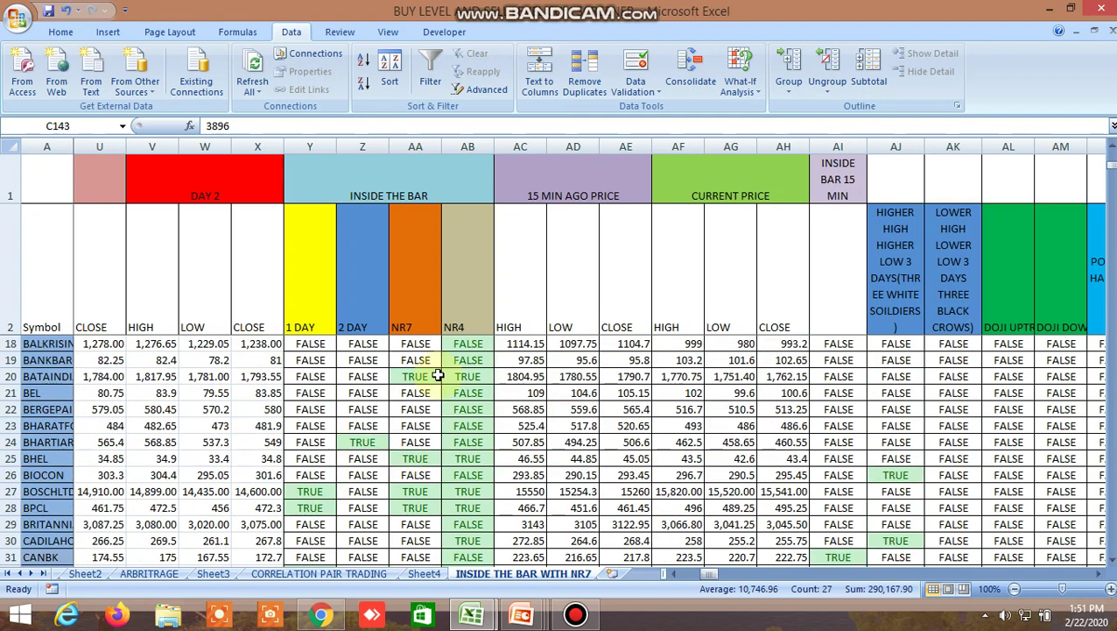
scroll(438, 376, "up", 5)
left_click(411, 363)
left_click(415, 377)
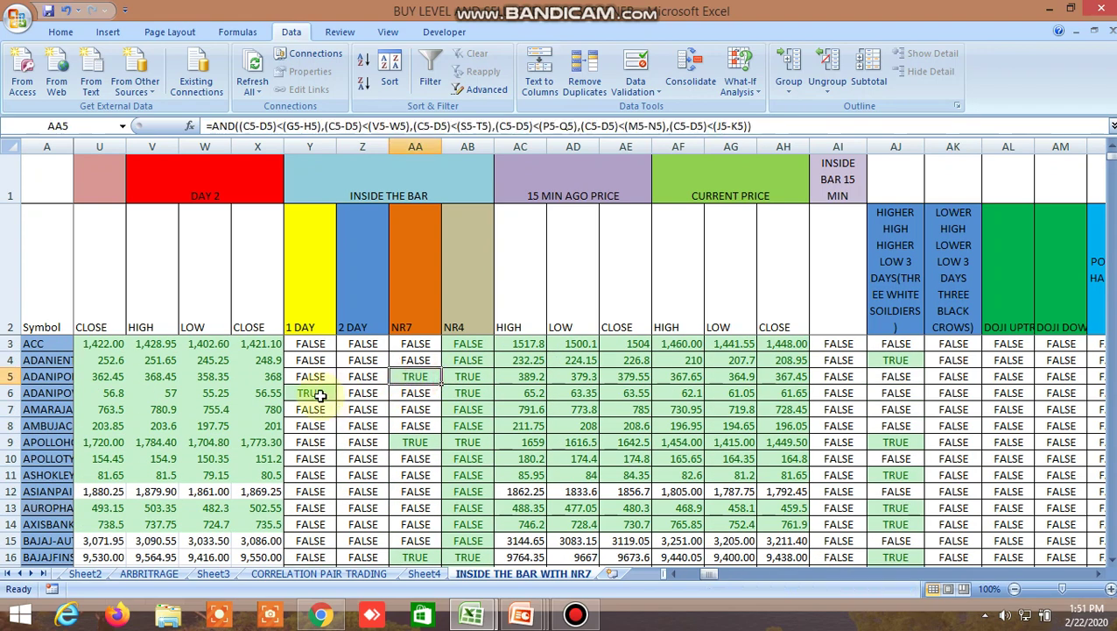
left_click(321, 395)
left_click(419, 377)
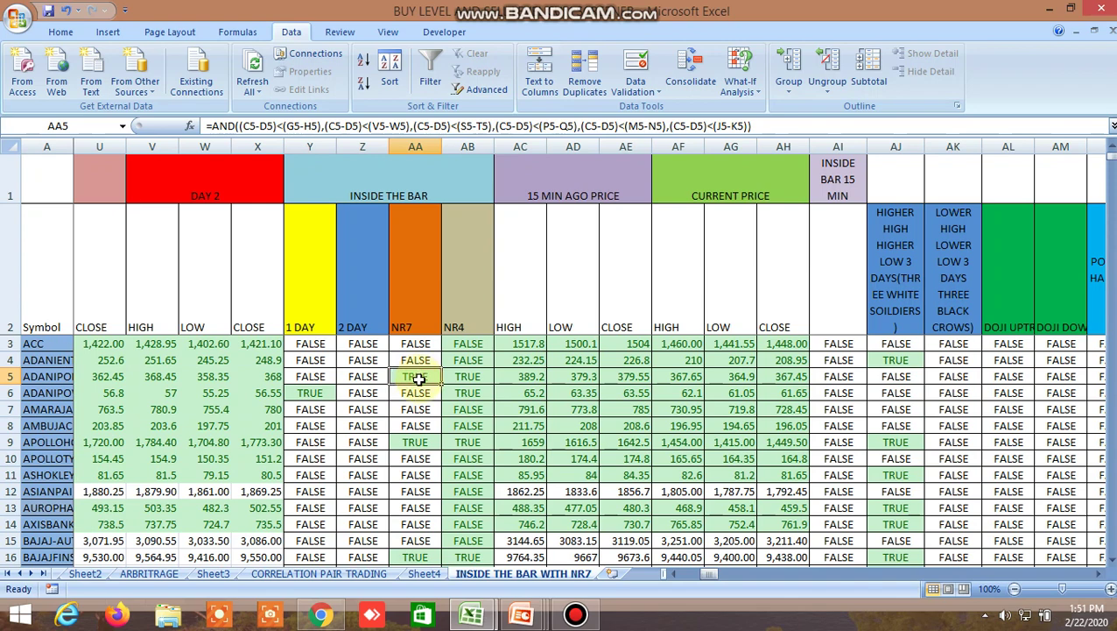
left_click(312, 392)
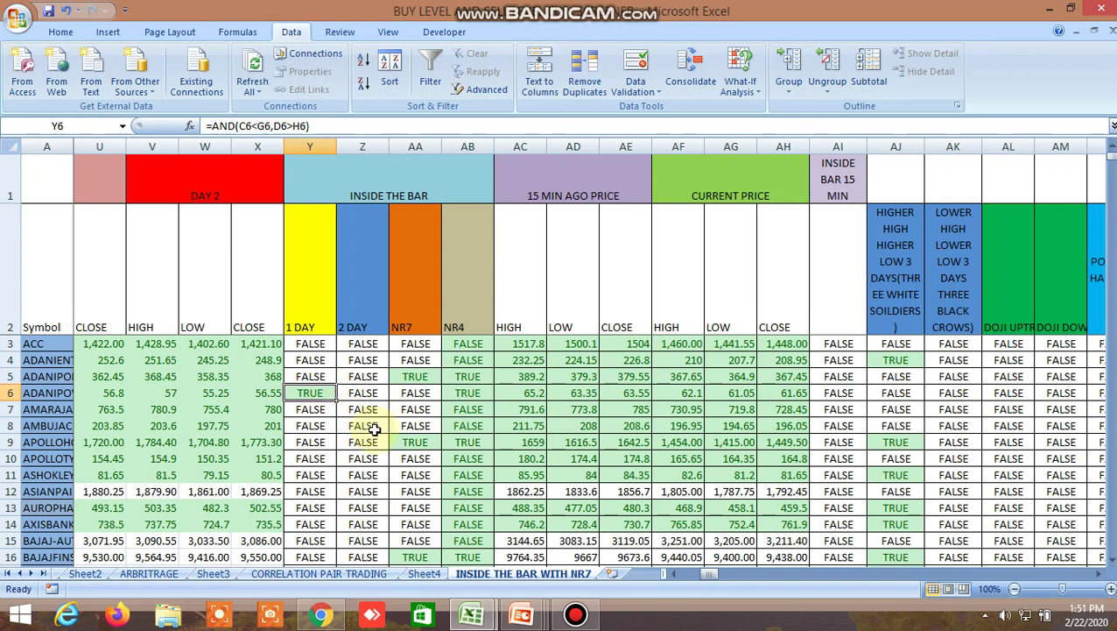
Inspect the INSIDE THE BAR formulas: NR7 in row 9, 1 DAY for BOSCHLTD, and 1 DAY, NR7 and NR4 for BPCL.
scroll(373, 428, "down", 1)
left_click(418, 394)
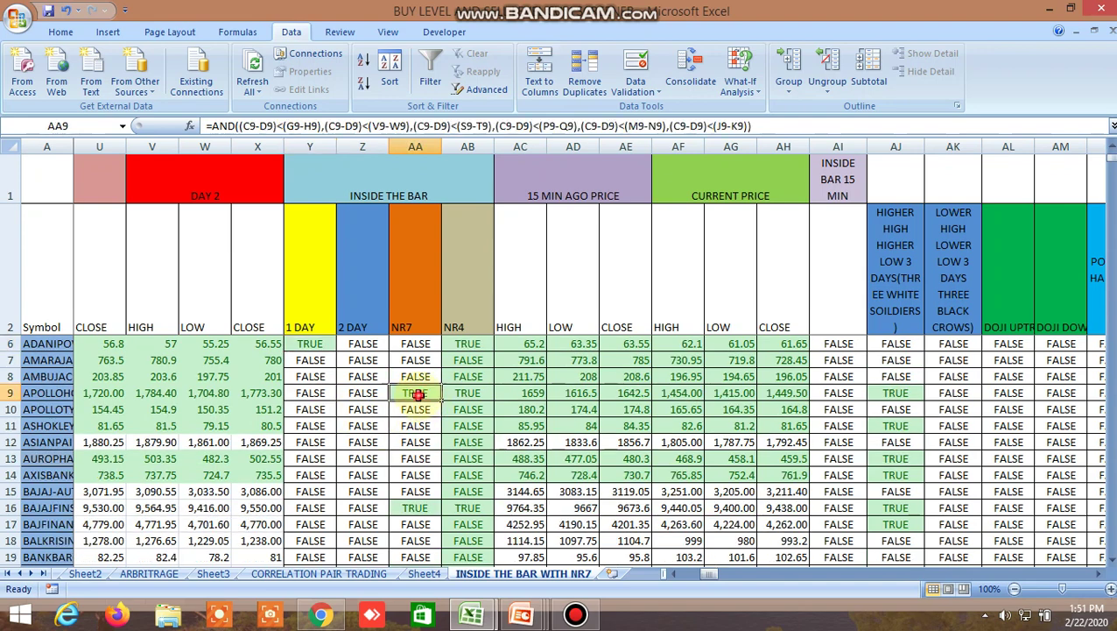
scroll(421, 436, "down", 2)
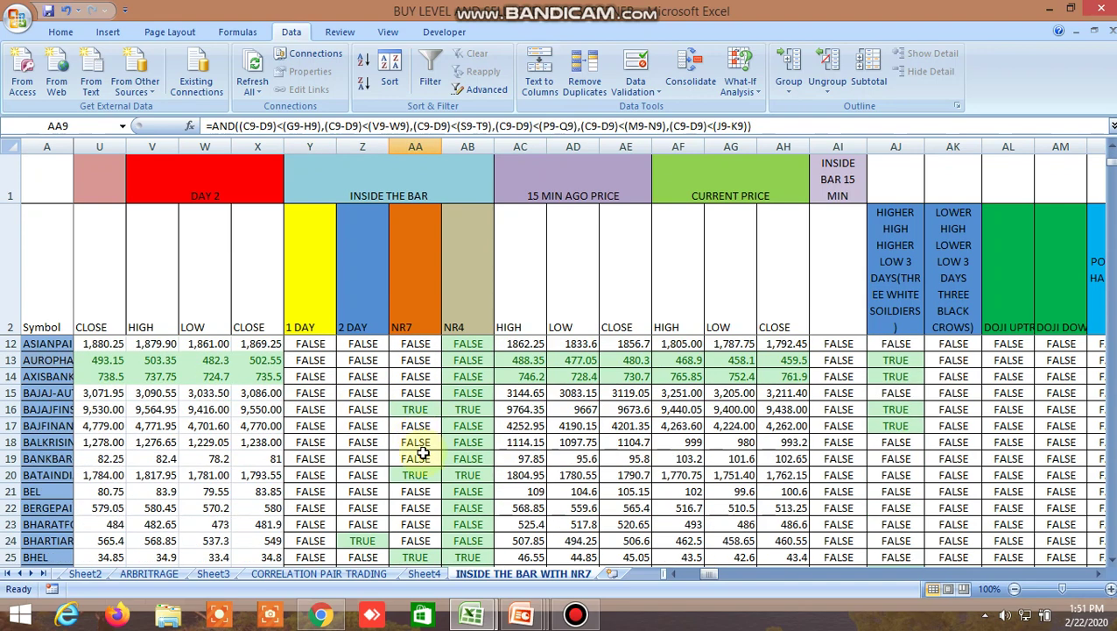
scroll(423, 452, "down", 3)
left_click(329, 446)
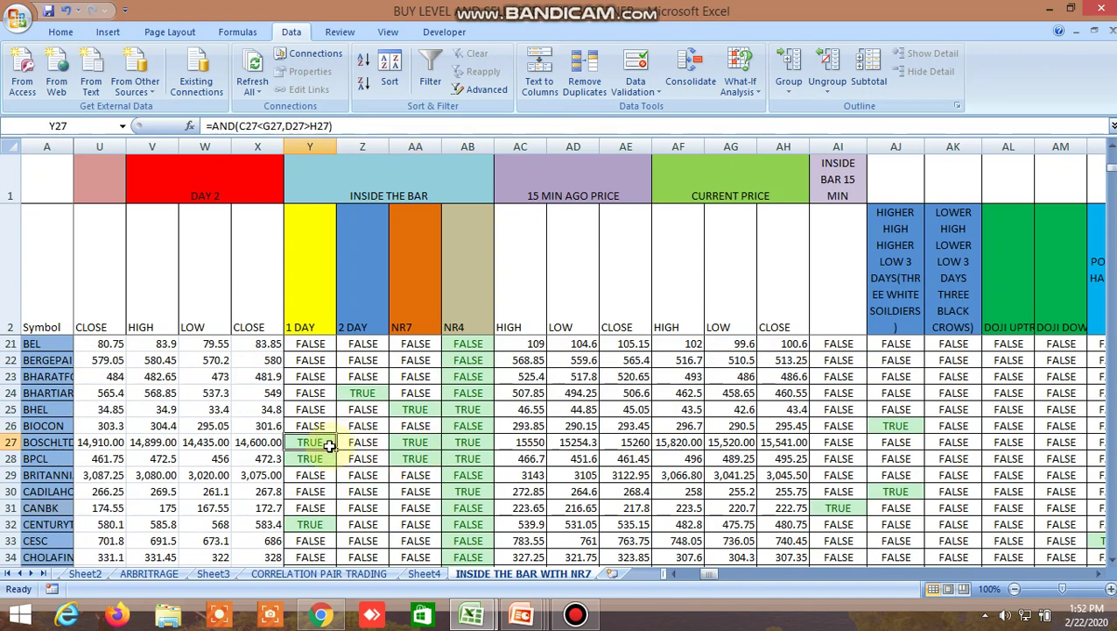
left_click(326, 457)
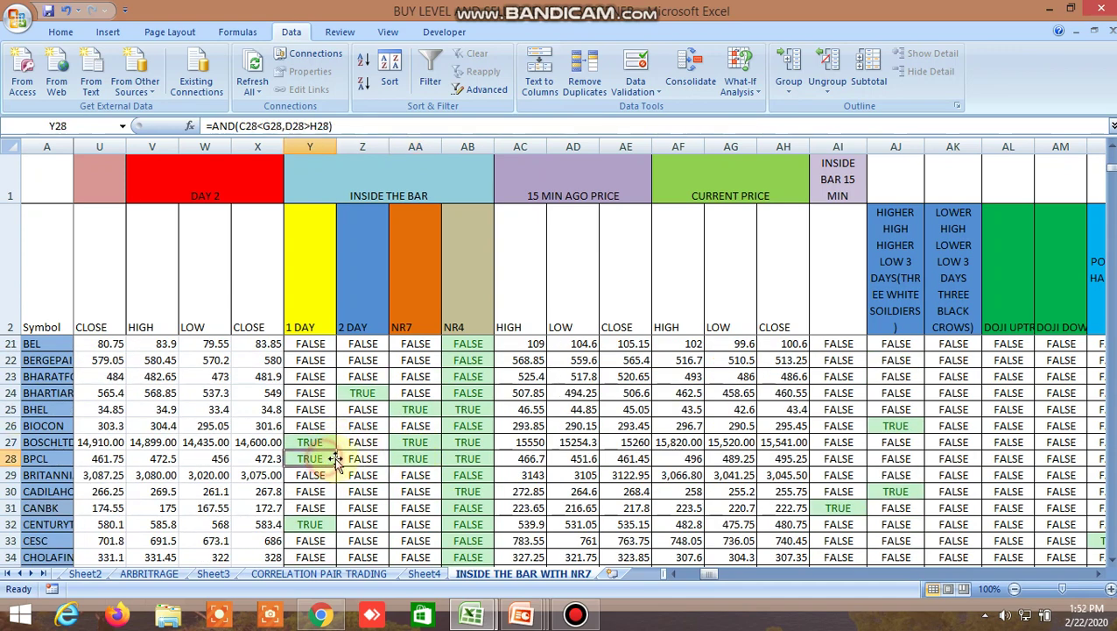
left_click(423, 458)
left_click(473, 457)
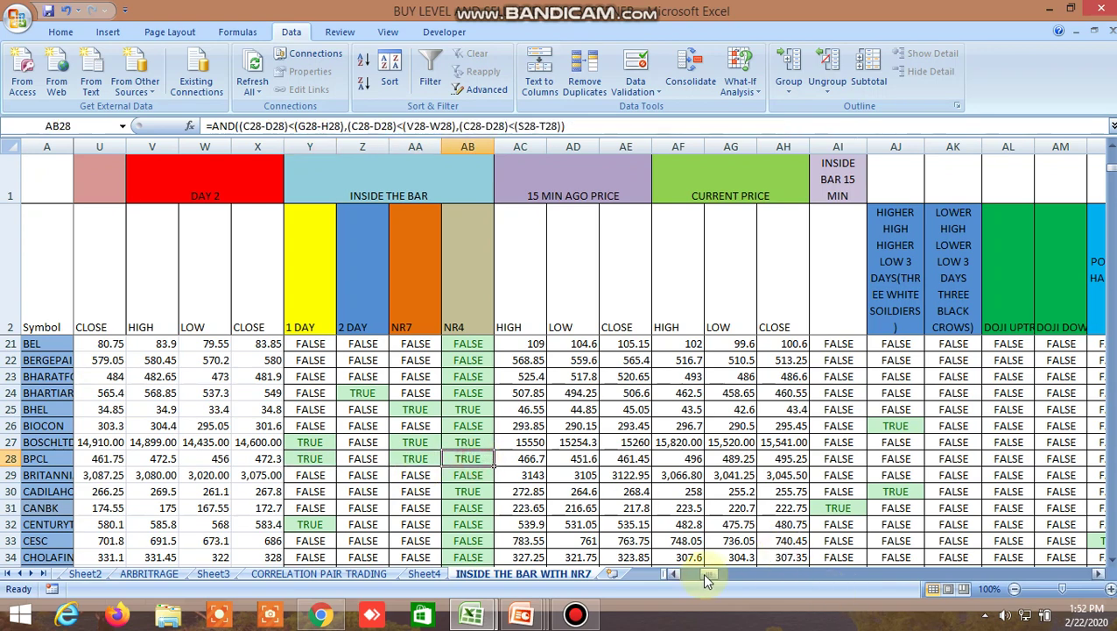
Inspect the three white soldiers (HIGHER HIGH HIGHER LOW 3 DAYS) formulas in the BIOCON, row 30 and DIVISLAB rows.
left_click_drag(704, 576, 712, 574)
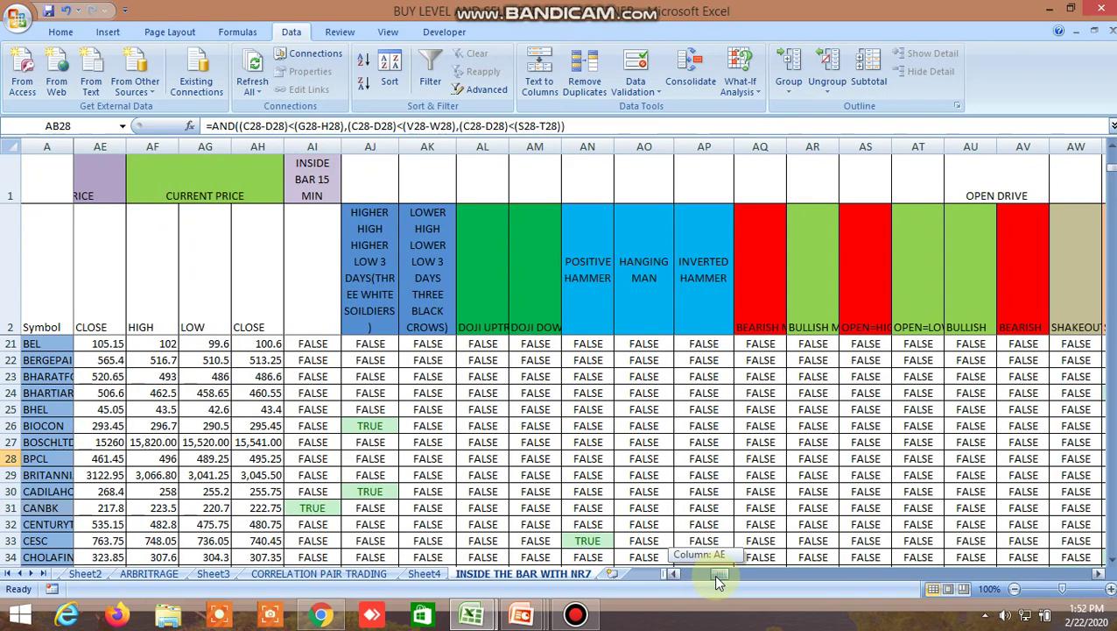
left_click(389, 426)
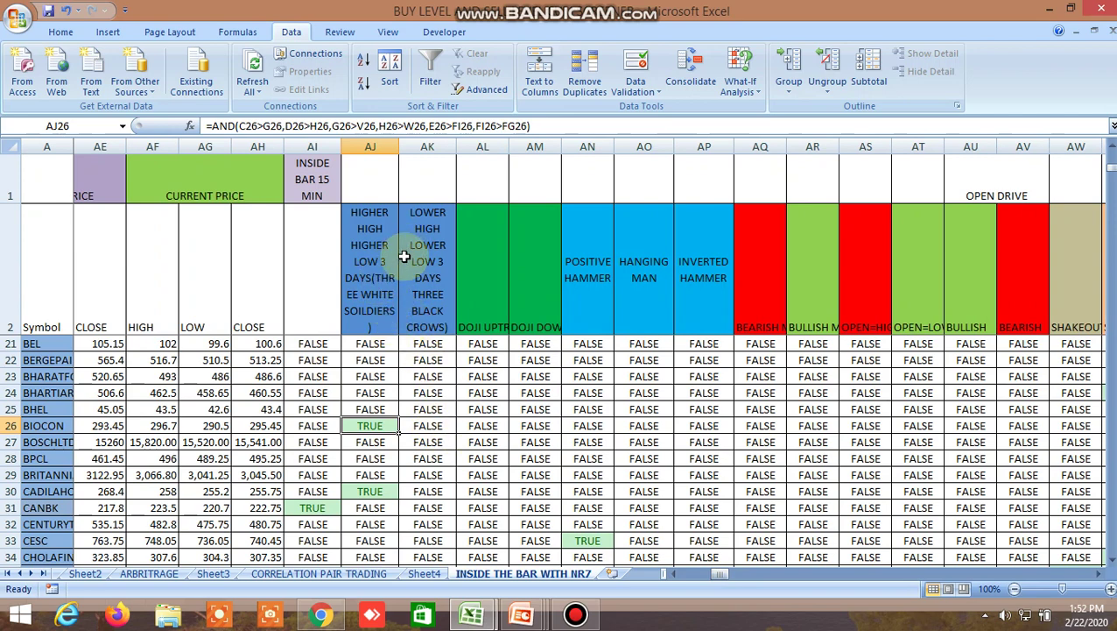
left_click(385, 493)
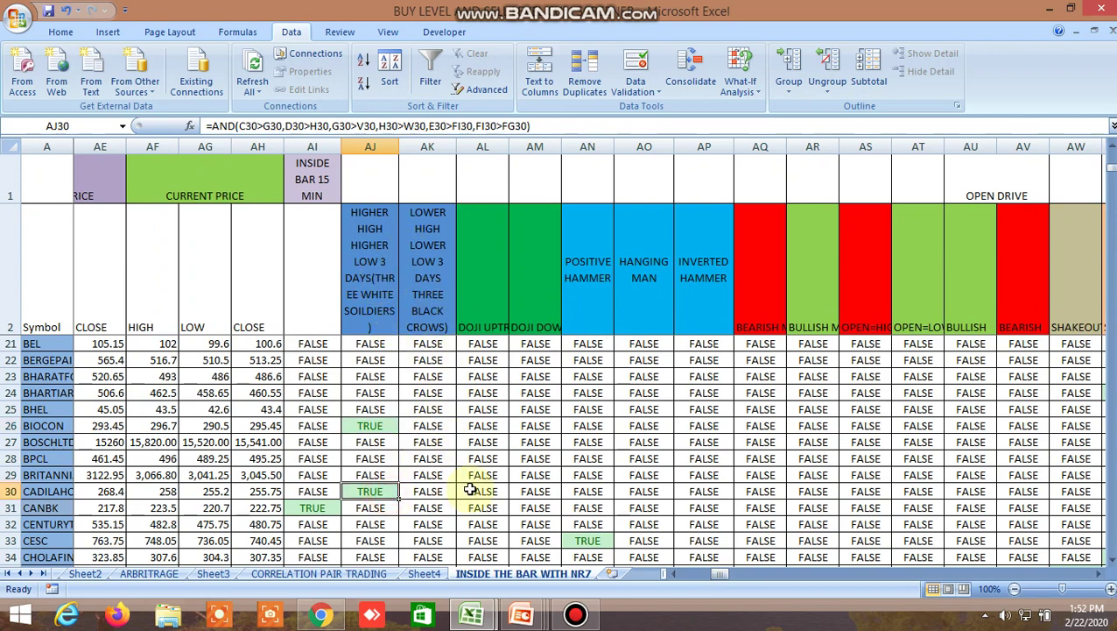
scroll(470, 490, "down", 4)
scroll(470, 490, "up", 2)
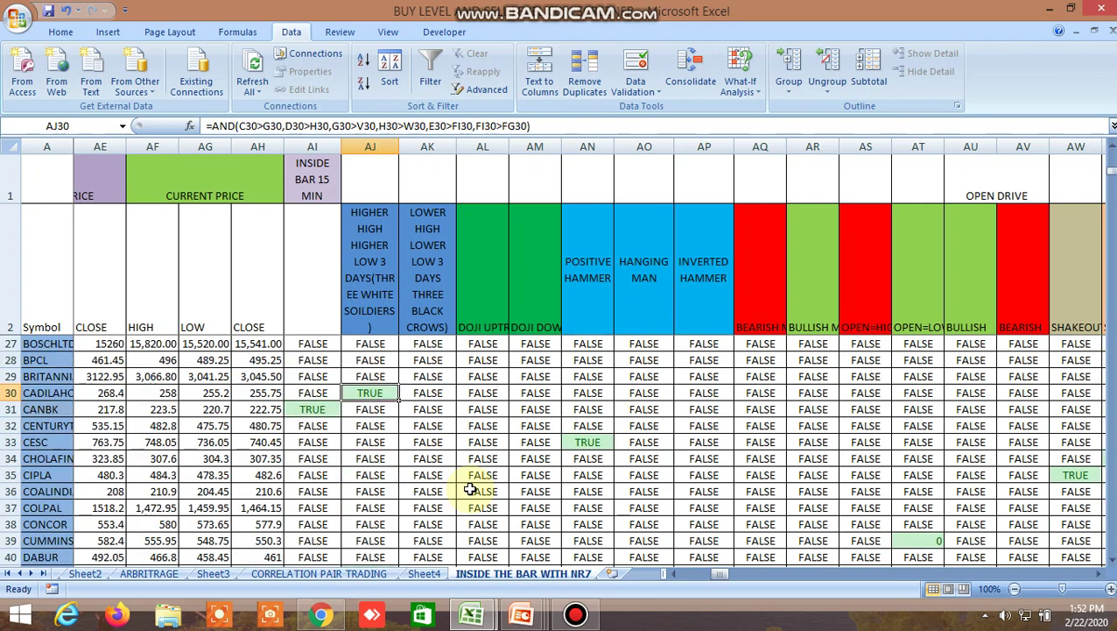
scroll(470, 490, "down", 2)
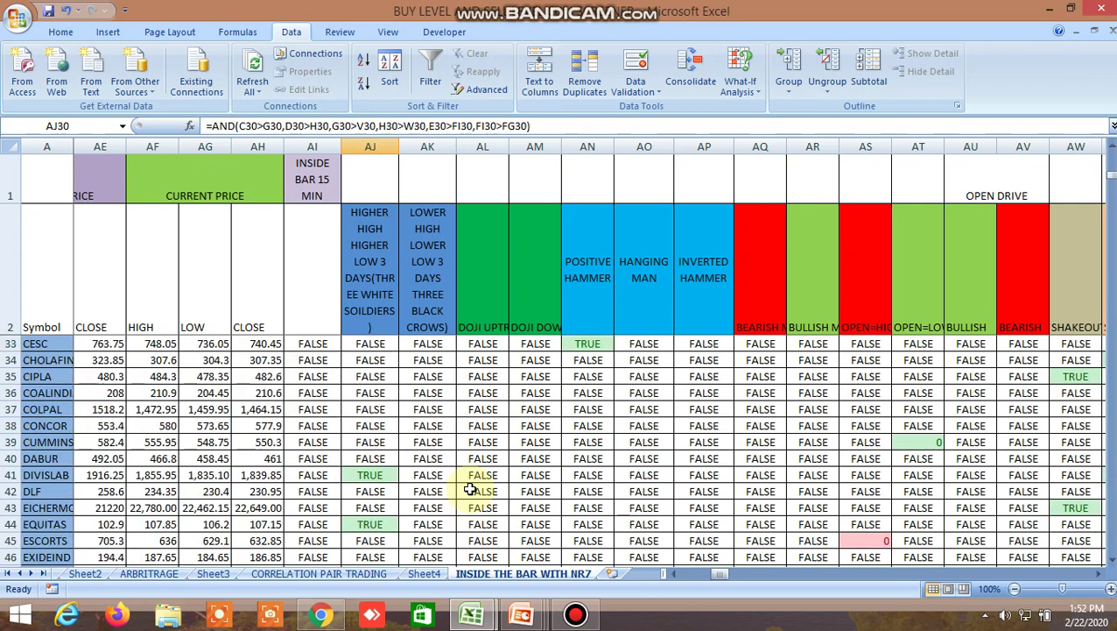
left_click(383, 476)
Review the candlestick pattern columns from the start of the symbol list and inspect the POSITIVE HAMMER formula for CESC.
scroll(496, 471, "up", 10)
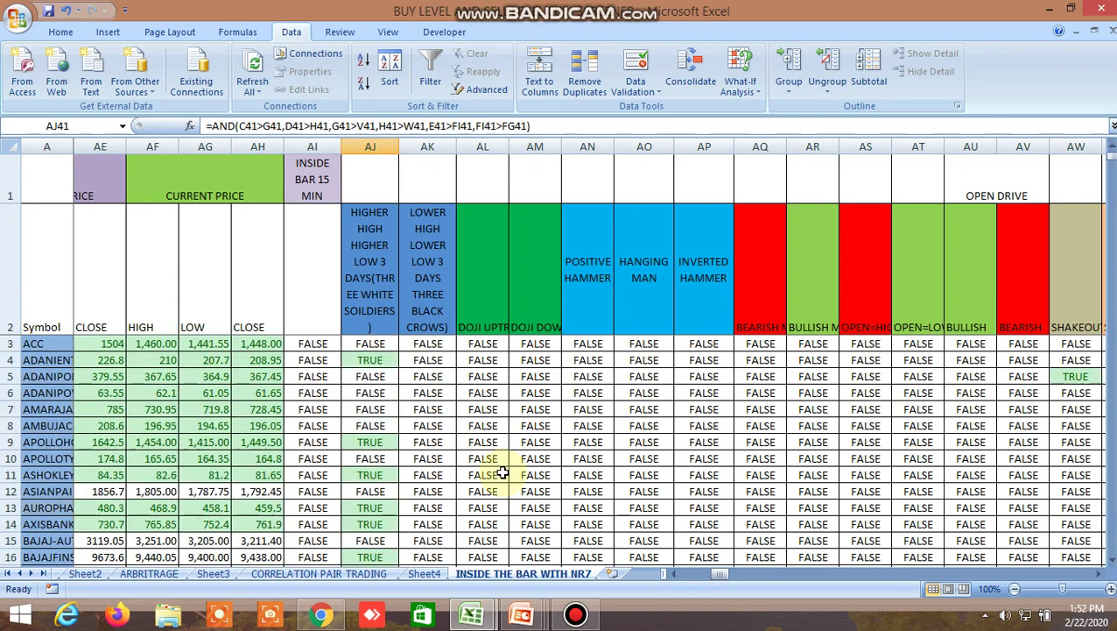
scroll(504, 473, "down", 7)
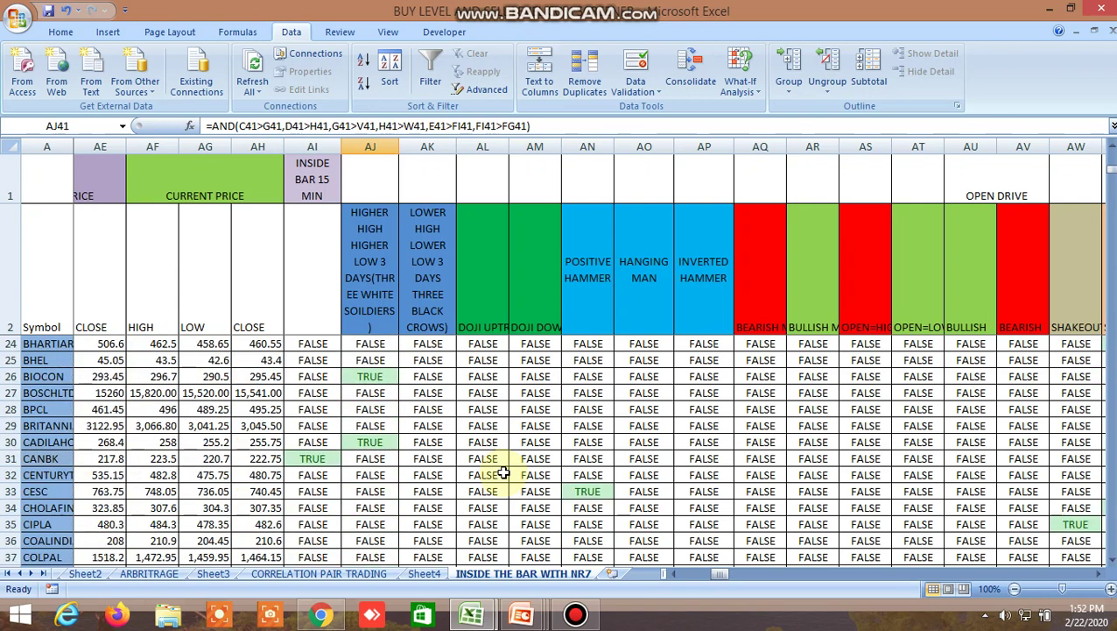
scroll(504, 473, "down", 2)
left_click(597, 397)
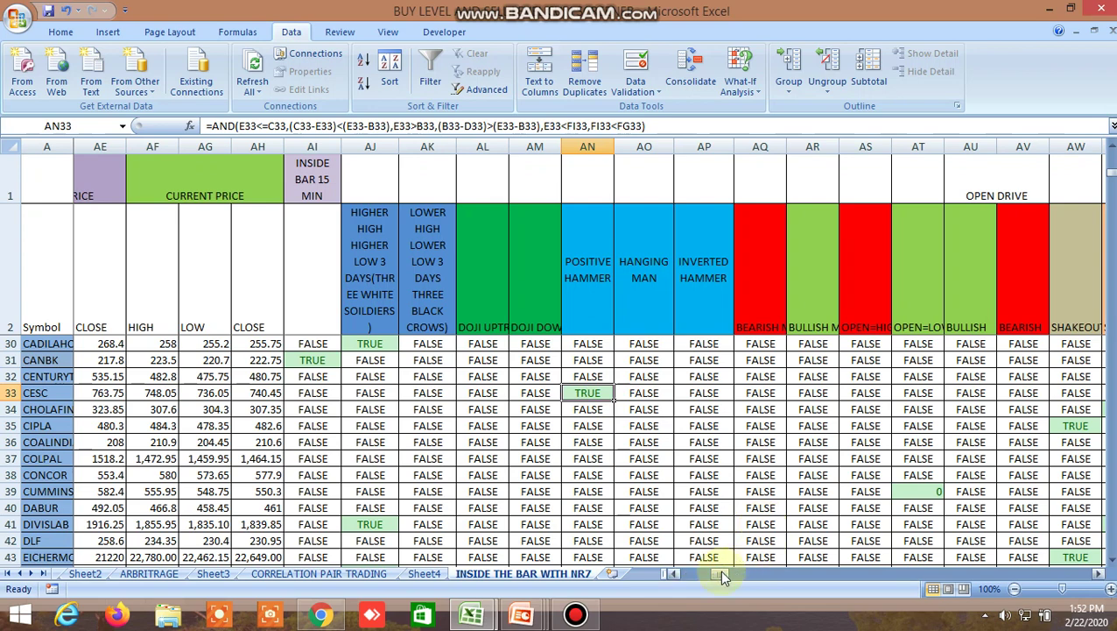
Inspect the SHAKEOUT formulas in rows 35 and 34 and the MASTER3.5 LONG formula in row 34.
left_click_drag(719, 569, 728, 573)
left_click(589, 425)
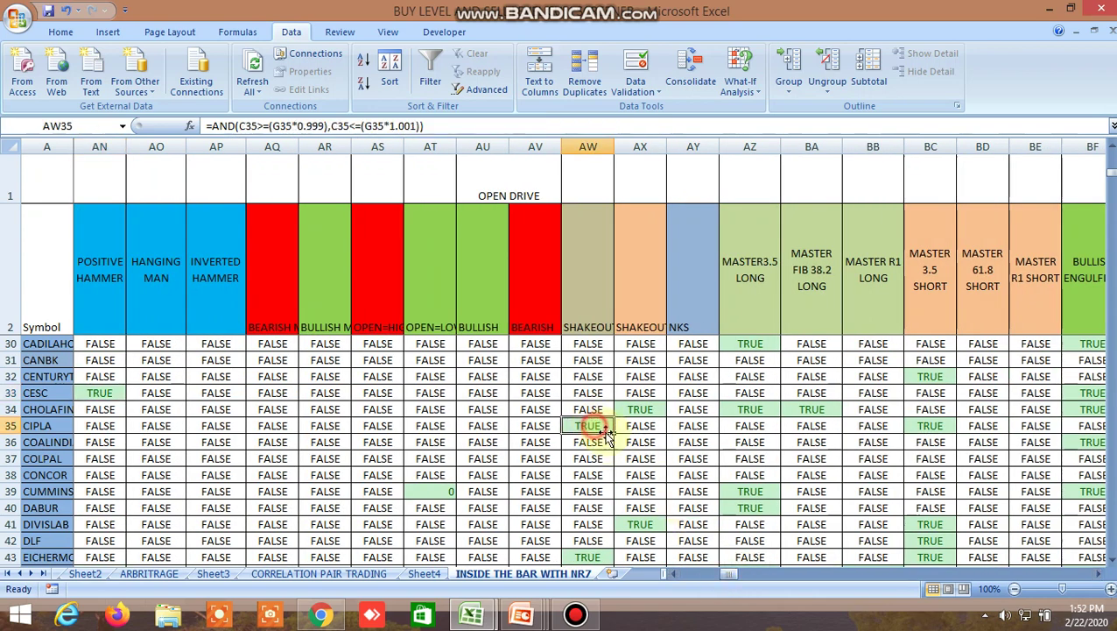
left_click(656, 409)
left_click(758, 412)
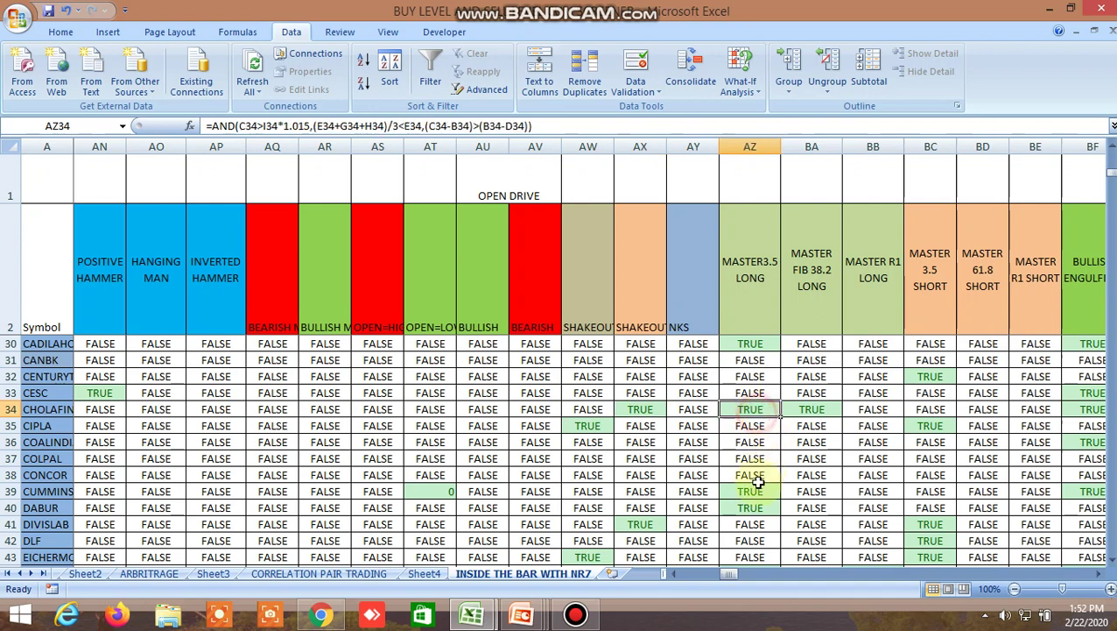
Inspect the BULLISH ENGULFING formula in row 30 and the SHAKEOUT 3 formula in row 11.
left_click_drag(730, 574, 740, 579)
left_click(568, 351)
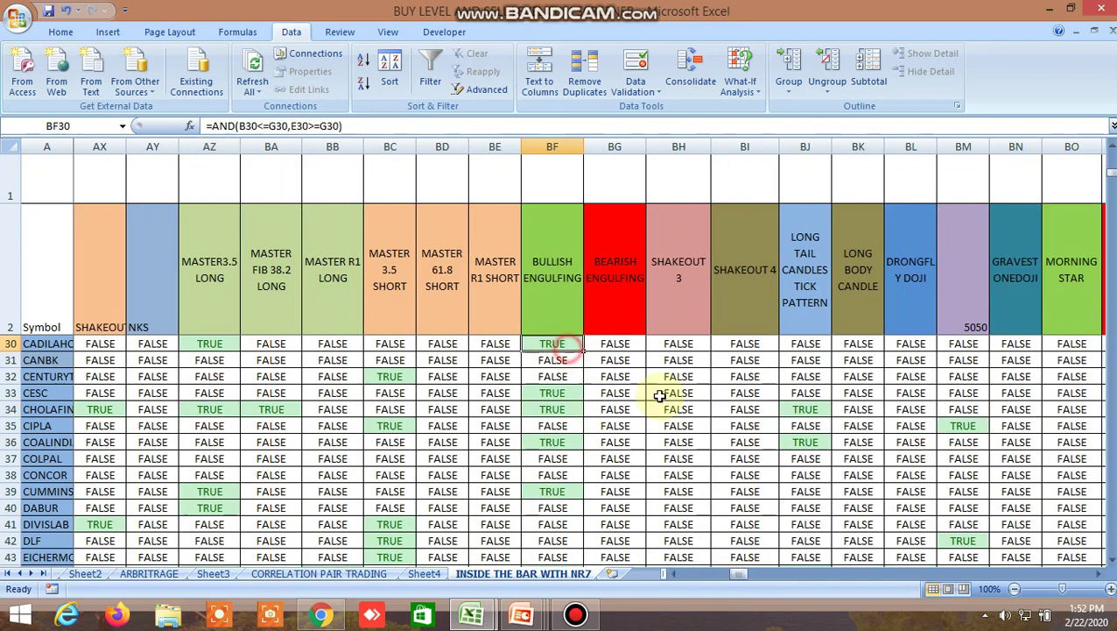
scroll(661, 398, "up", 9)
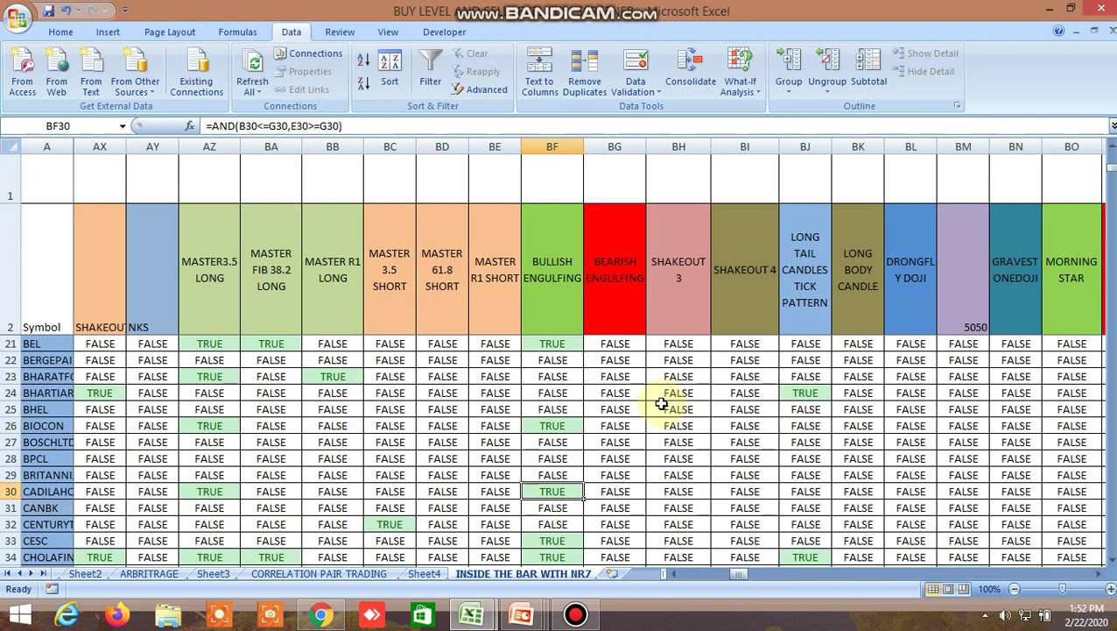
left_click(678, 475)
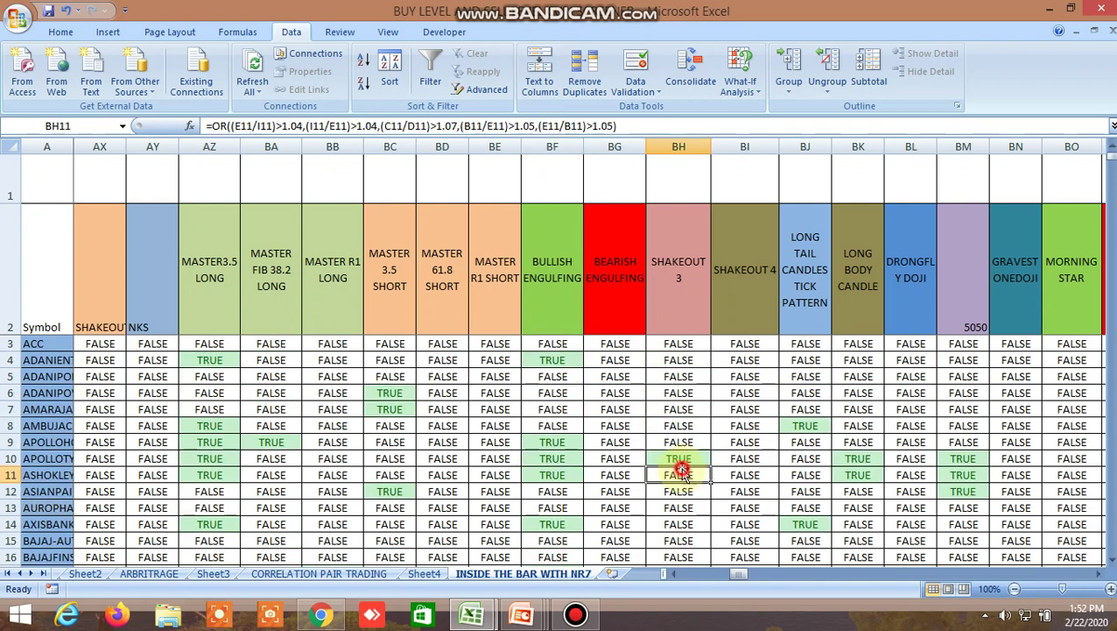
Switch to Chrome to view the NIFTY FEB FUT chart in Kite, and return to the screener workbook.
right_click(718, 523)
key("alt+Tab")
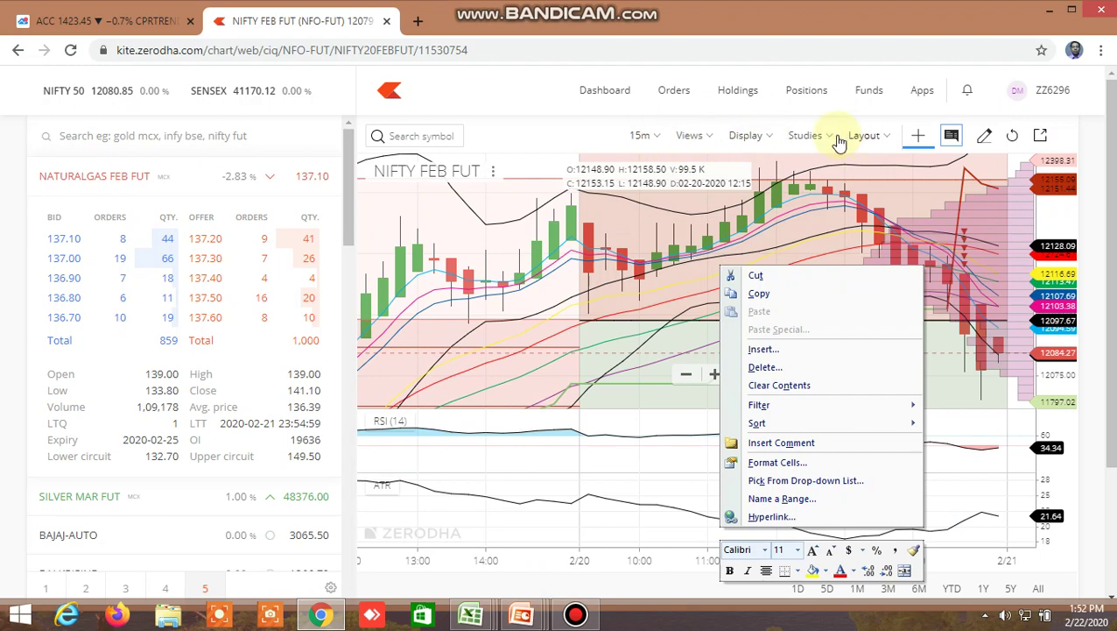
left_click(659, 437)
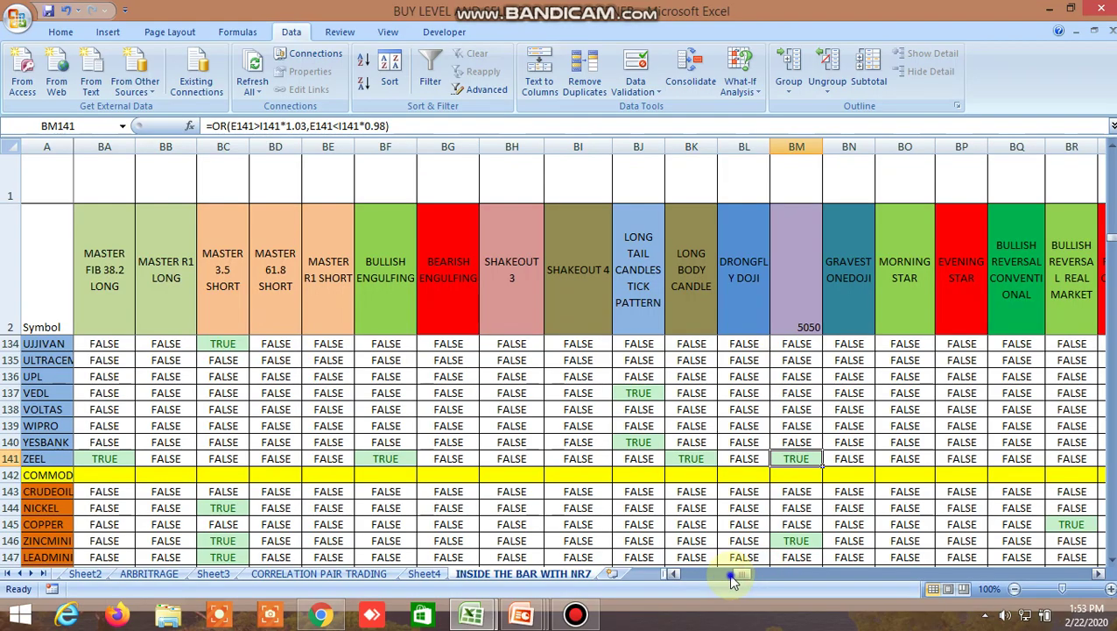
Inspect the long tail candlestick pattern formula in the ZEEL row and review that column back up to the ACC row.
right_click(740, 574)
left_click(617, 454)
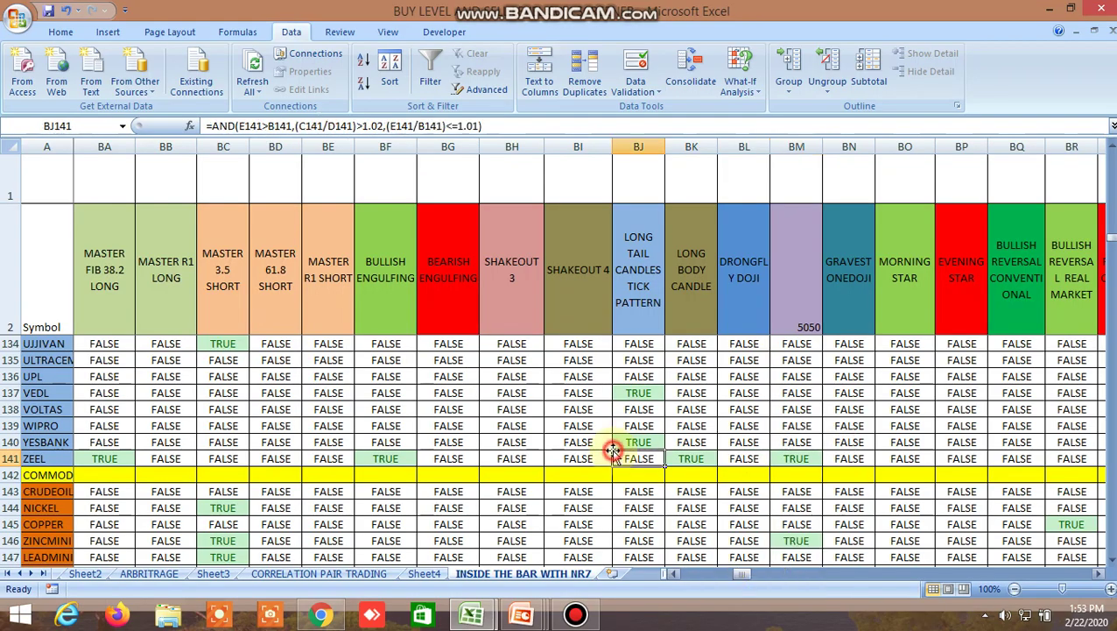
scroll(849, 402, "up", 11)
scroll(850, 400, "up", 20)
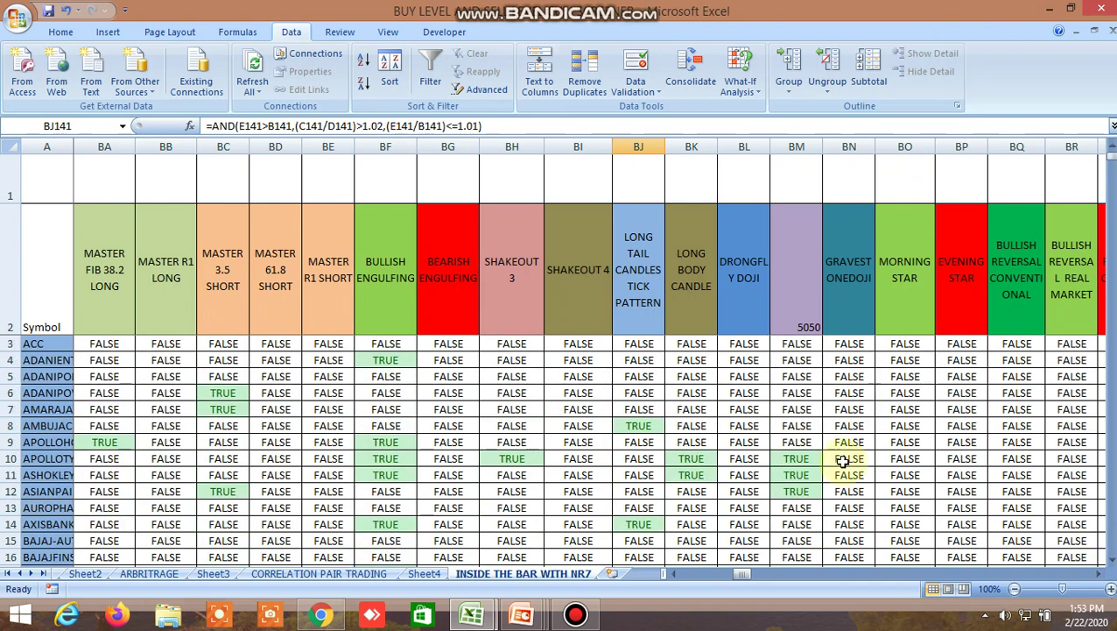
Review the reversal, harami and triangular breakout columns and inspect the DARK CLOUD COVER formula for DIVISLAB.
left_click_drag(740, 578, 750, 581)
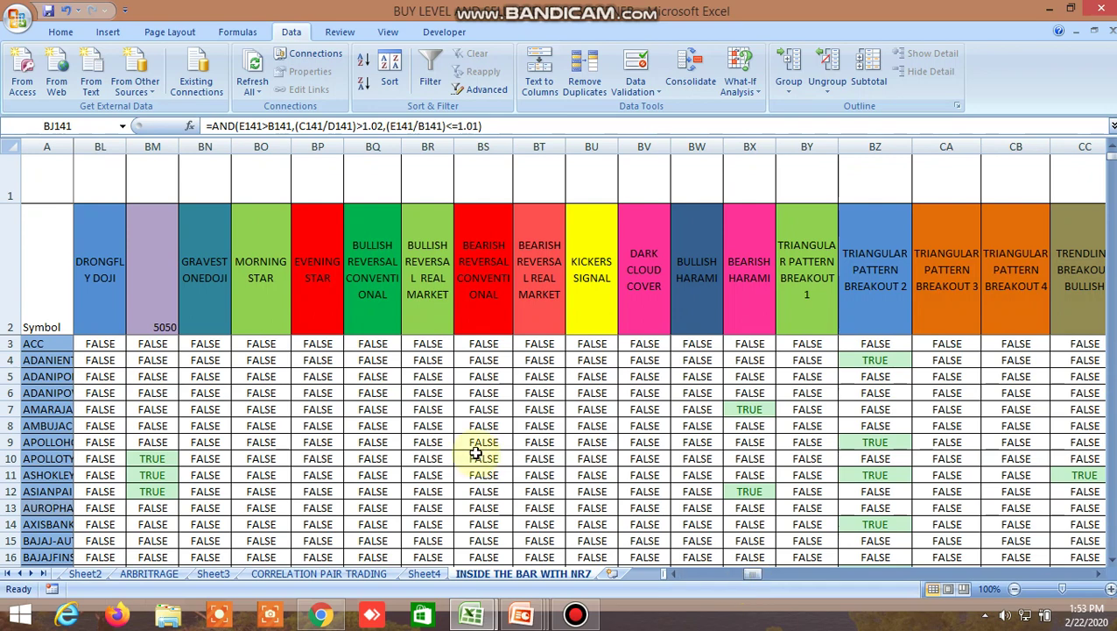
scroll(475, 452, "down", 10)
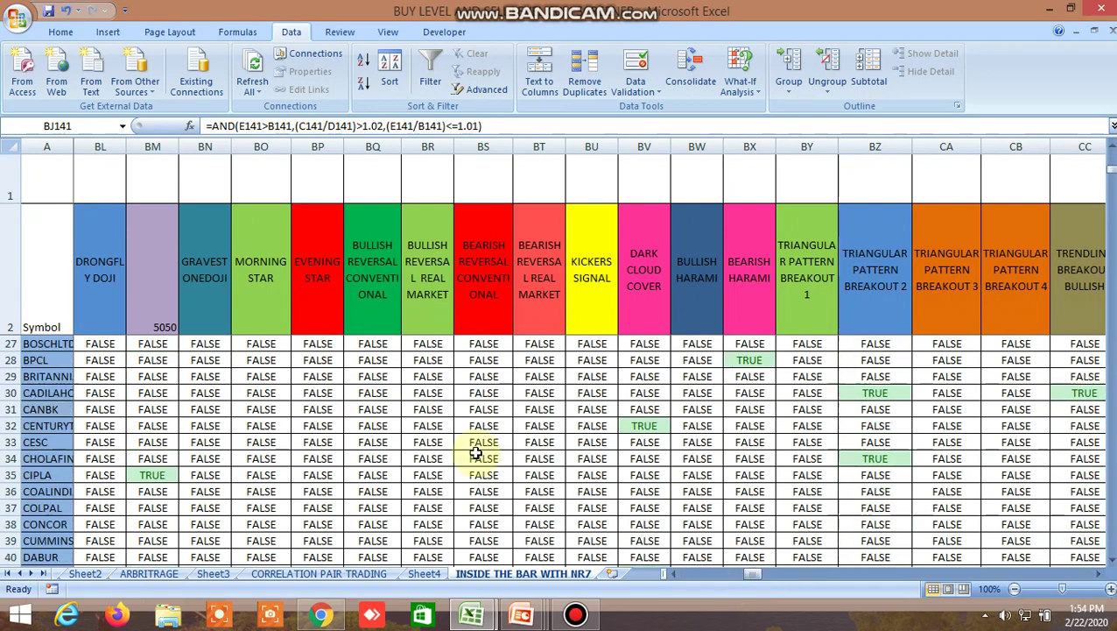
scroll(476, 452, "down", 2)
scroll(476, 452, "down", 2)
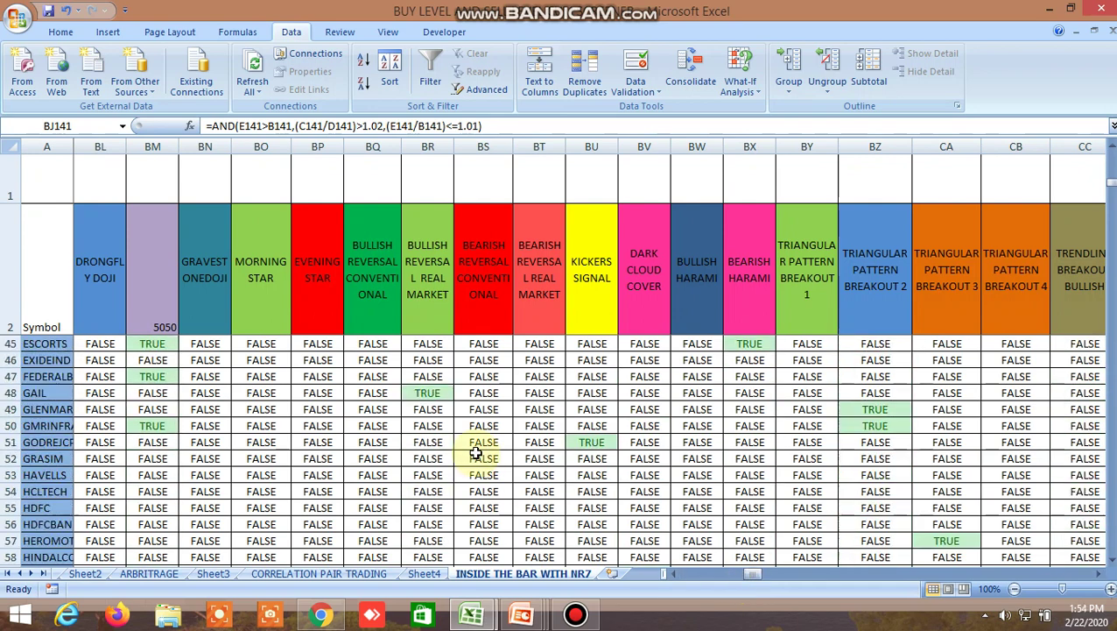
scroll(476, 451, "up", 5)
left_click(640, 473)
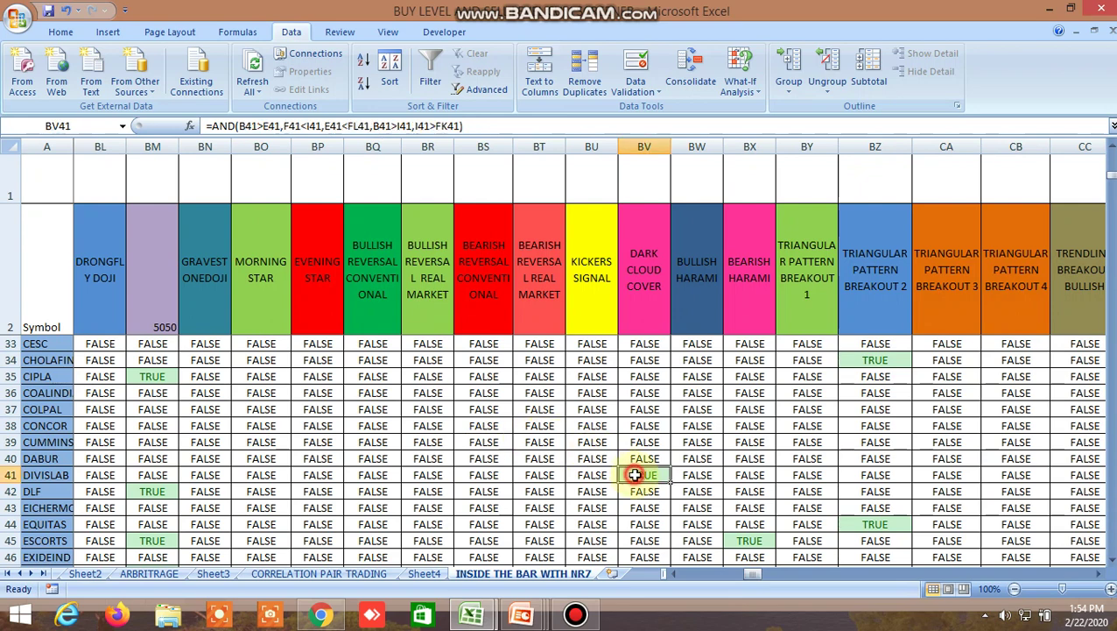
Inspect the BULLISH REVERSAL REAL MARKET formula for GAIL and the KICKERS SIGNAL formula in row 51.
scroll(443, 453, "down", 3)
left_click(438, 442)
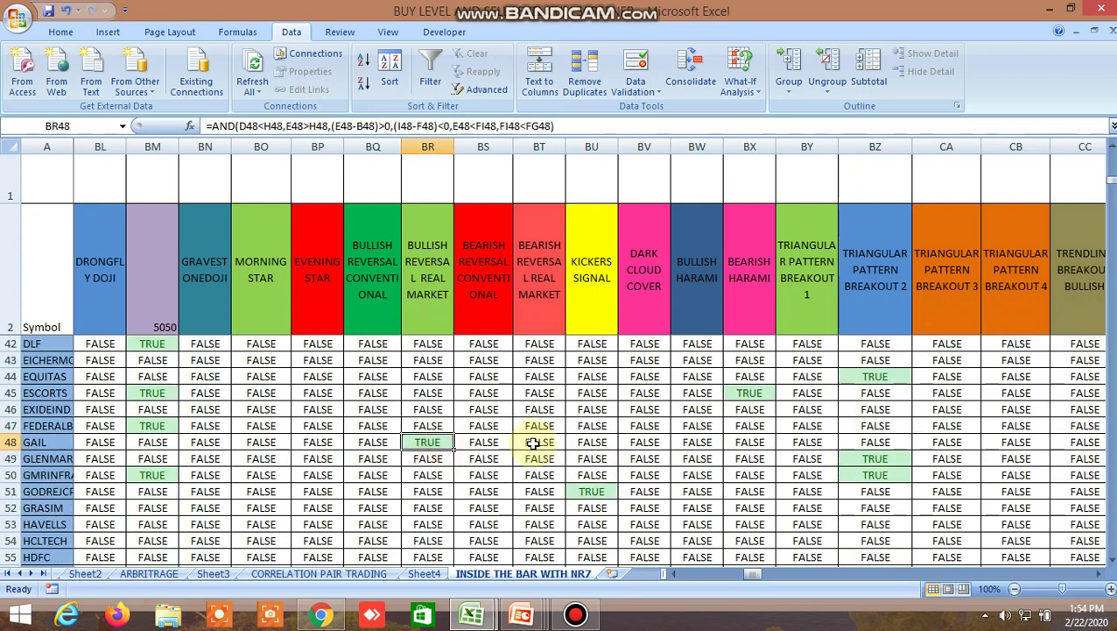
scroll(532, 448, "down", 2)
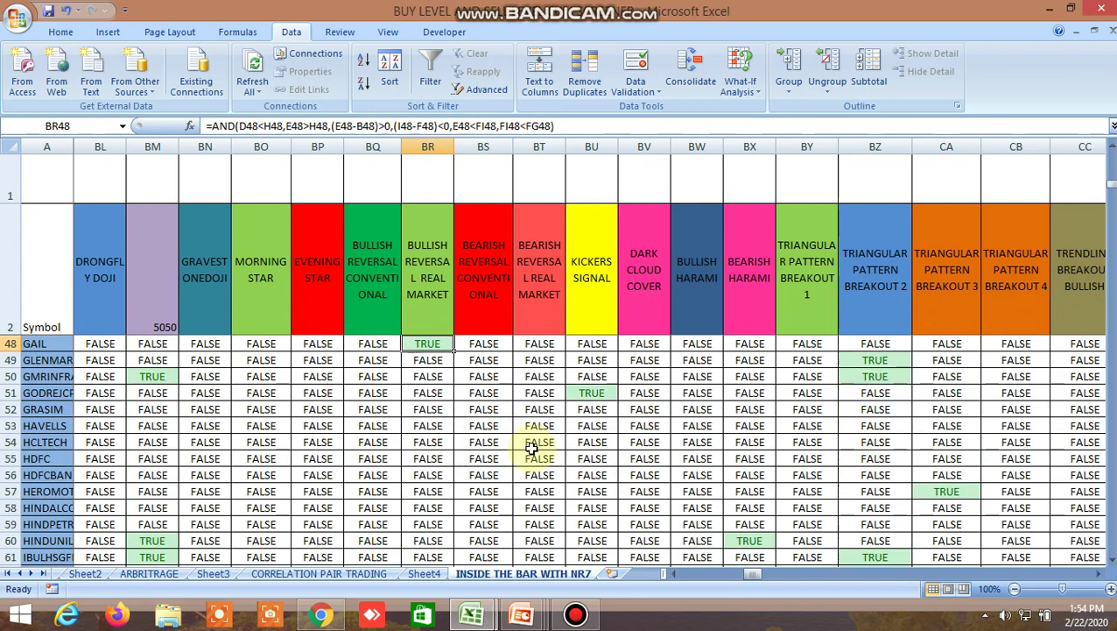
left_click(601, 398)
Inspect the BEARISH HARAMI formulas in row 60 and in the ZEEL row at the end of the stock list.
scroll(606, 484, "down", 2)
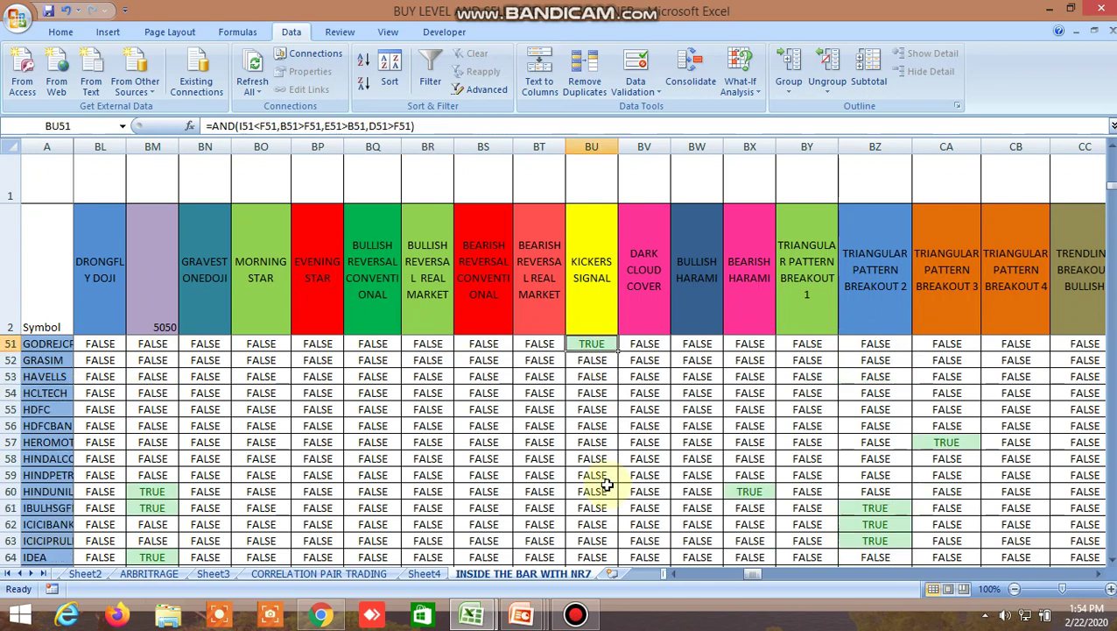
left_click(751, 442)
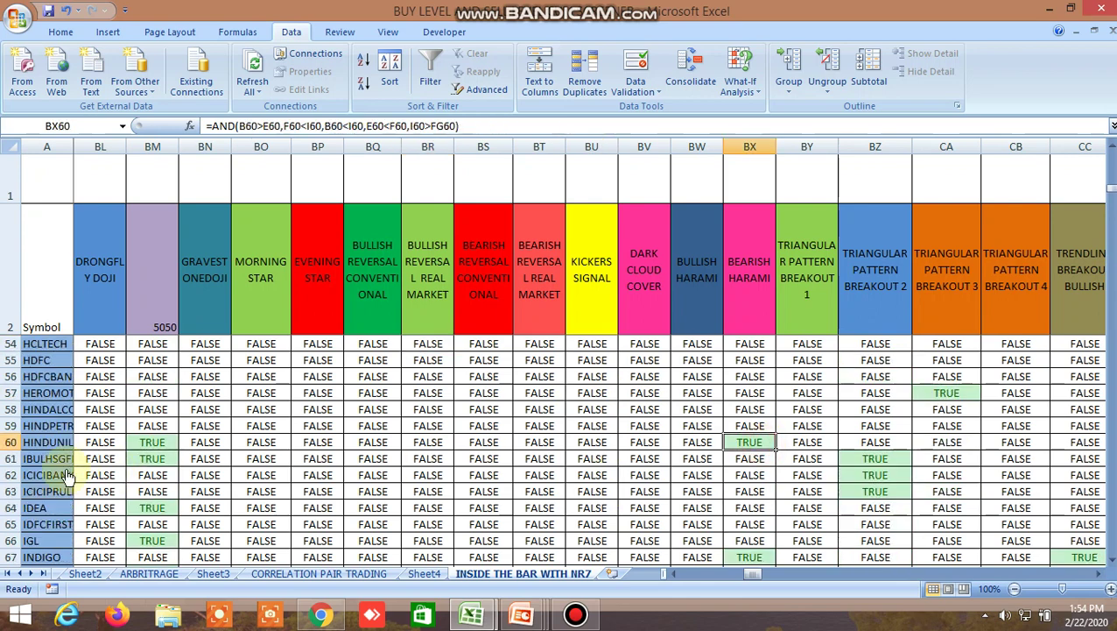
scroll(768, 490, "down", 2)
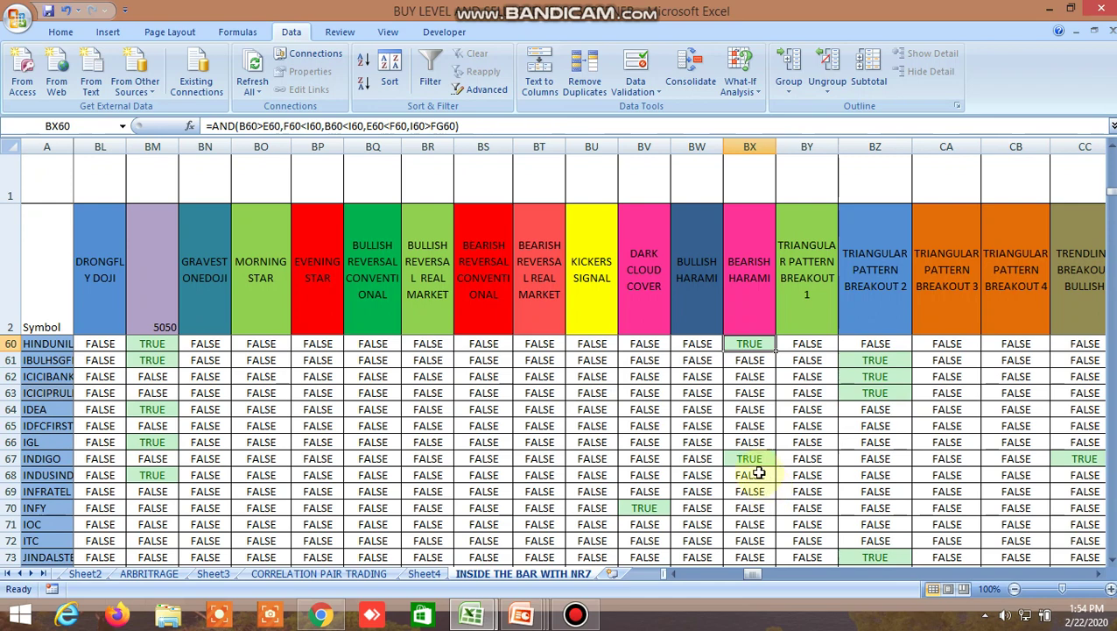
scroll(759, 473, "down", 20)
left_click(755, 461)
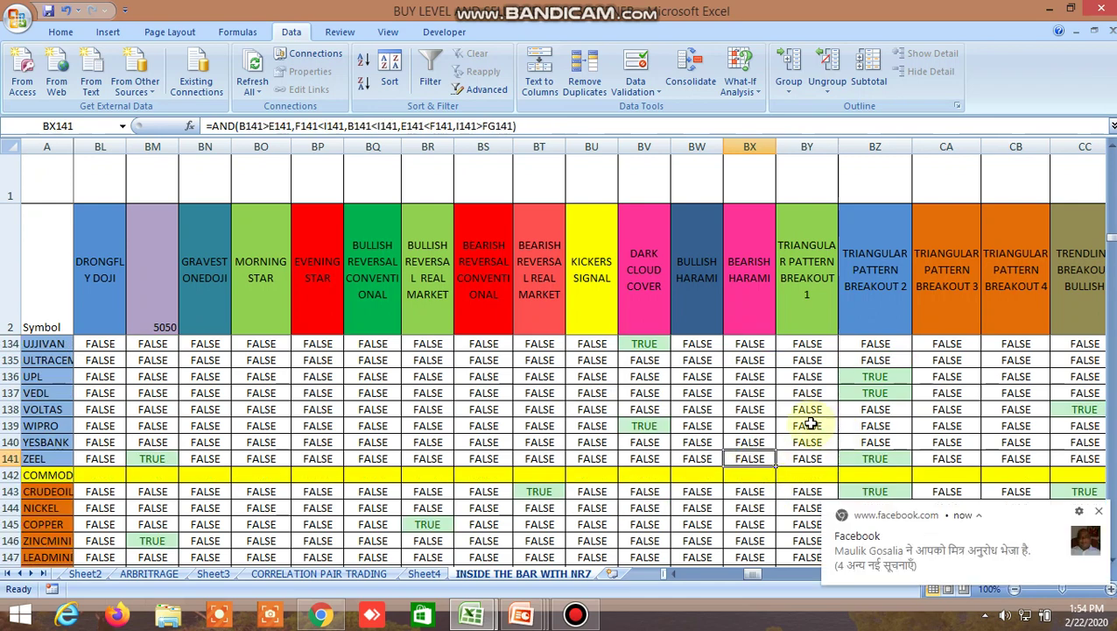
Inspect the TRIANGULAR PATTERN BREAKOUT 2 formulas in the SBIN row and in row 116.
scroll(709, 385, "up", 3)
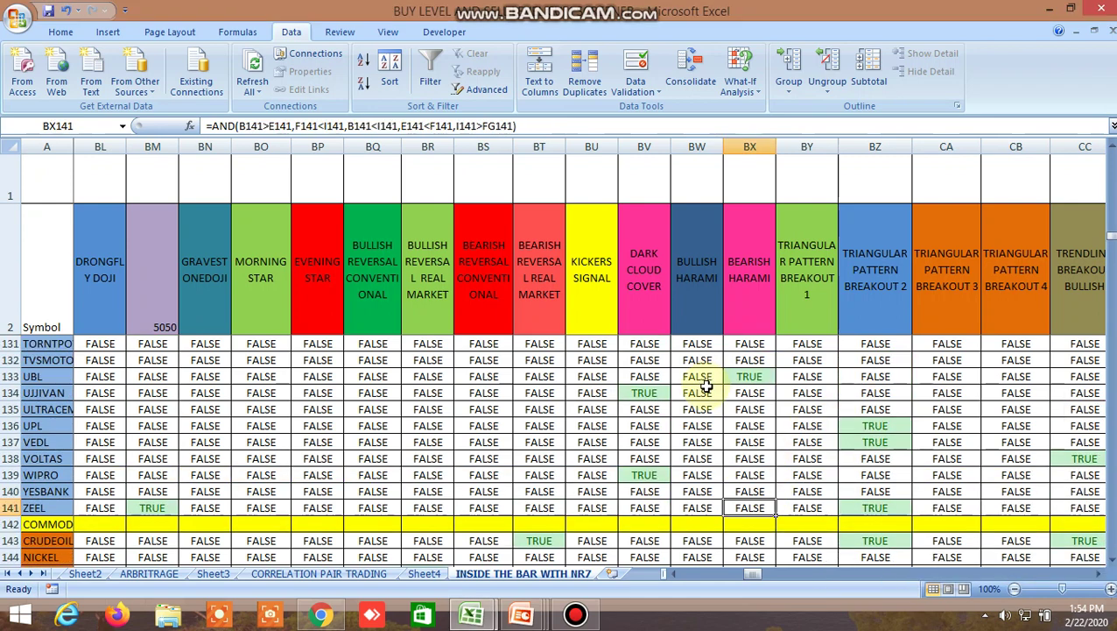
scroll(716, 387, "up", 4)
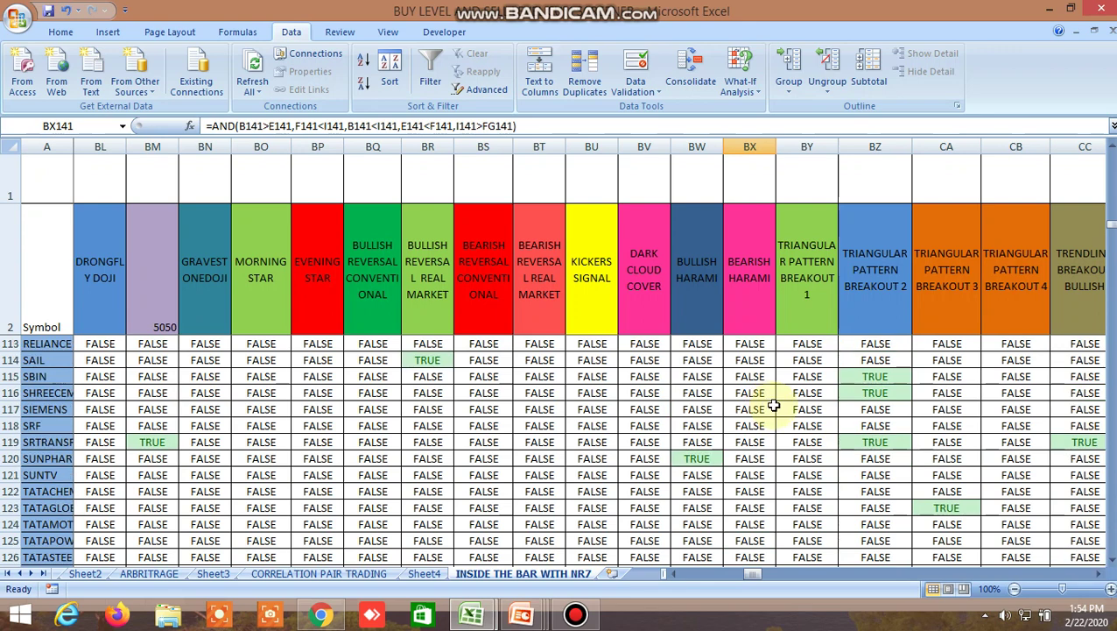
left_click(893, 380)
left_click(890, 394)
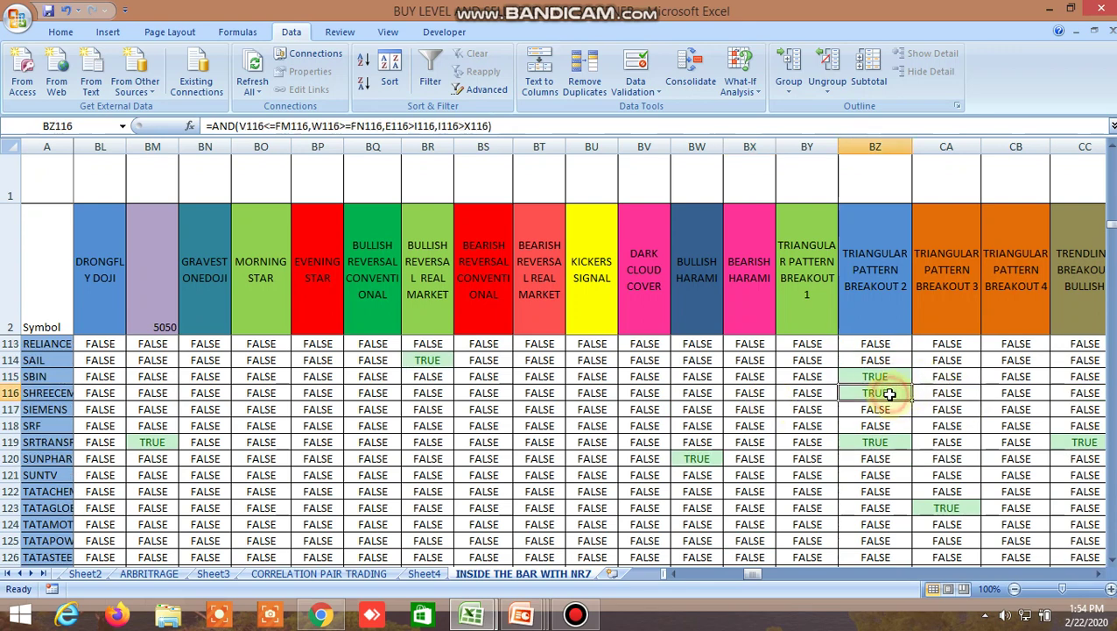
Inspect the triangular breakout formulas in rows 119 and 123 and BULLISH HARAMI in row 120, and review the CPR and NARROW RANGE STOCKS columns.
scroll(865, 473, "down", 1)
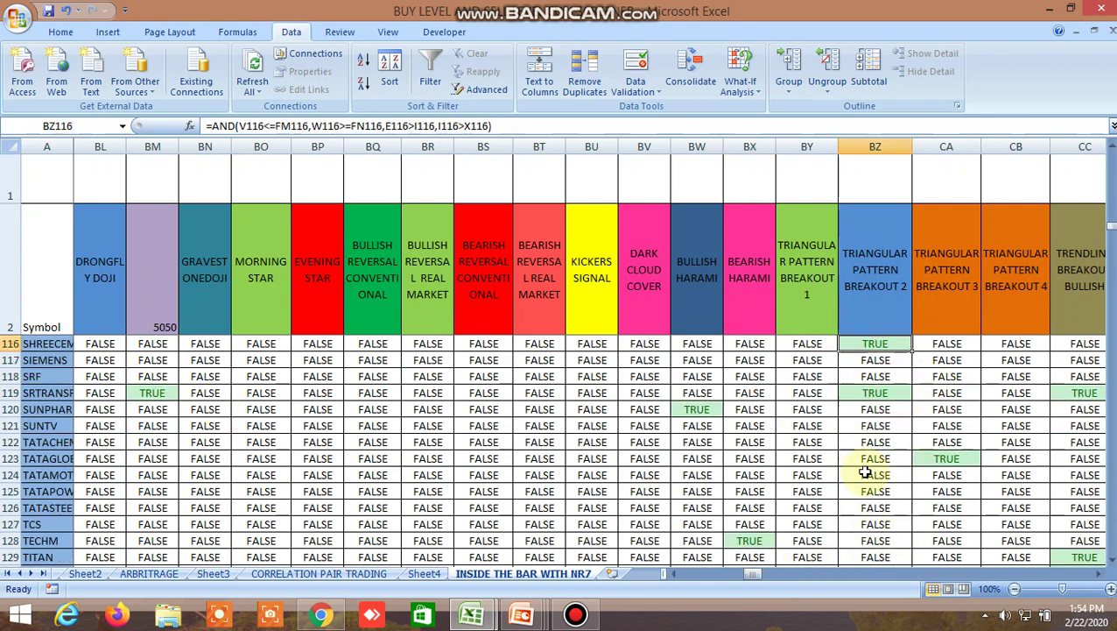
left_click(861, 390)
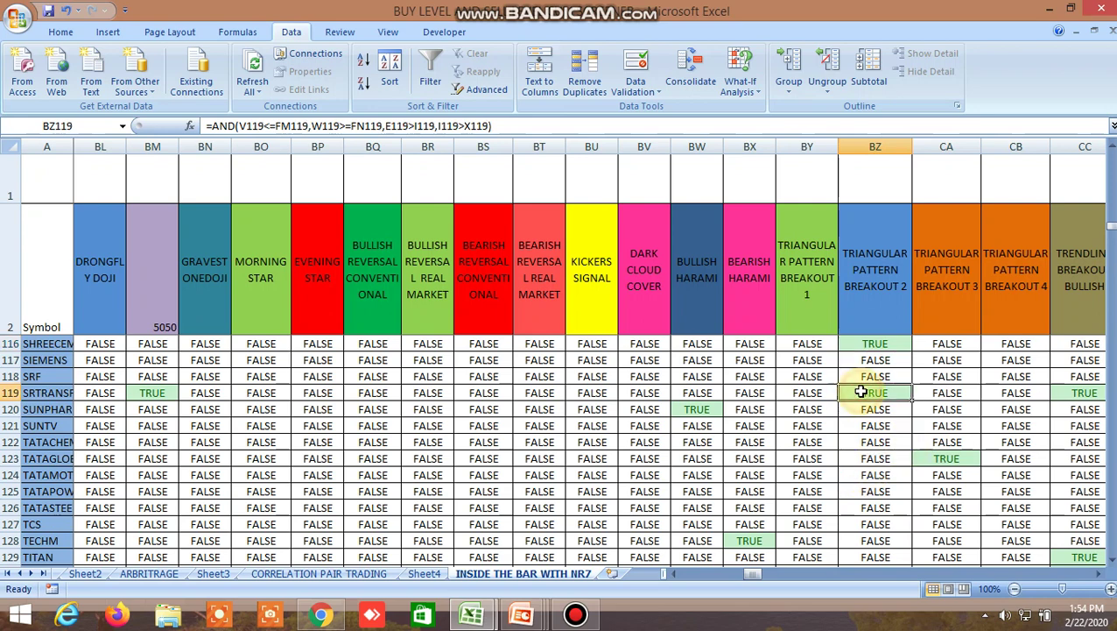
left_click(956, 458)
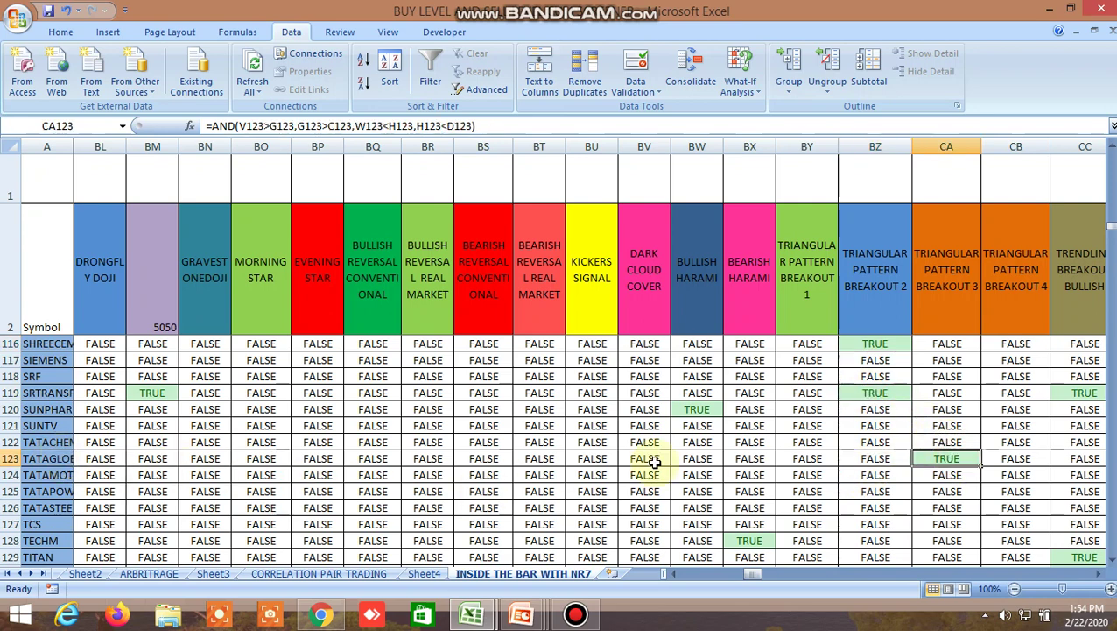
left_click(705, 409)
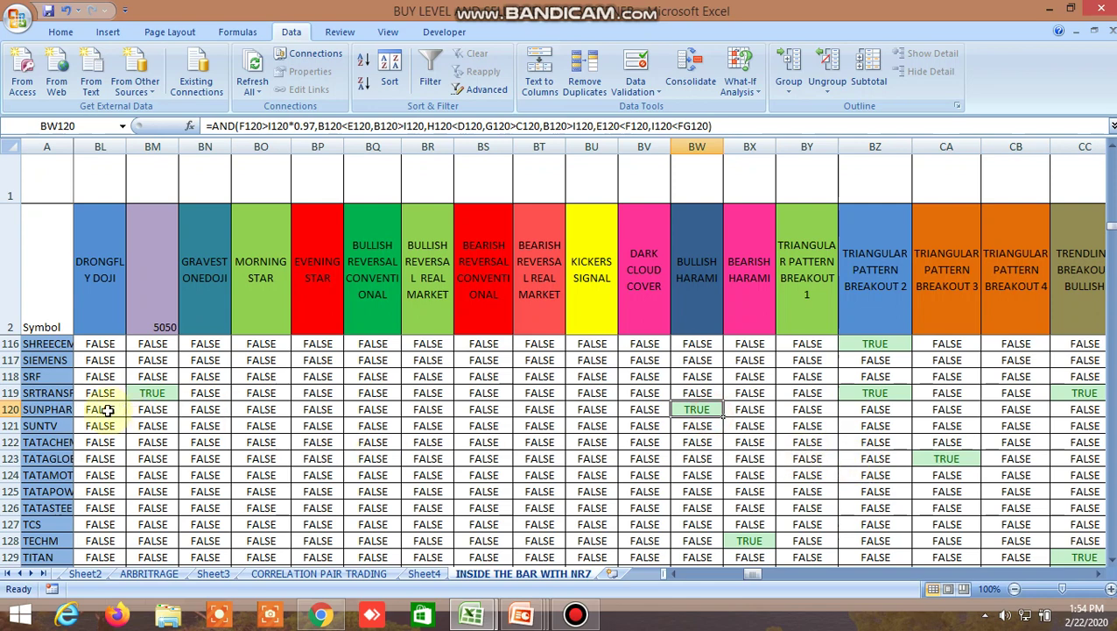
left_click_drag(756, 582, 1085, 579)
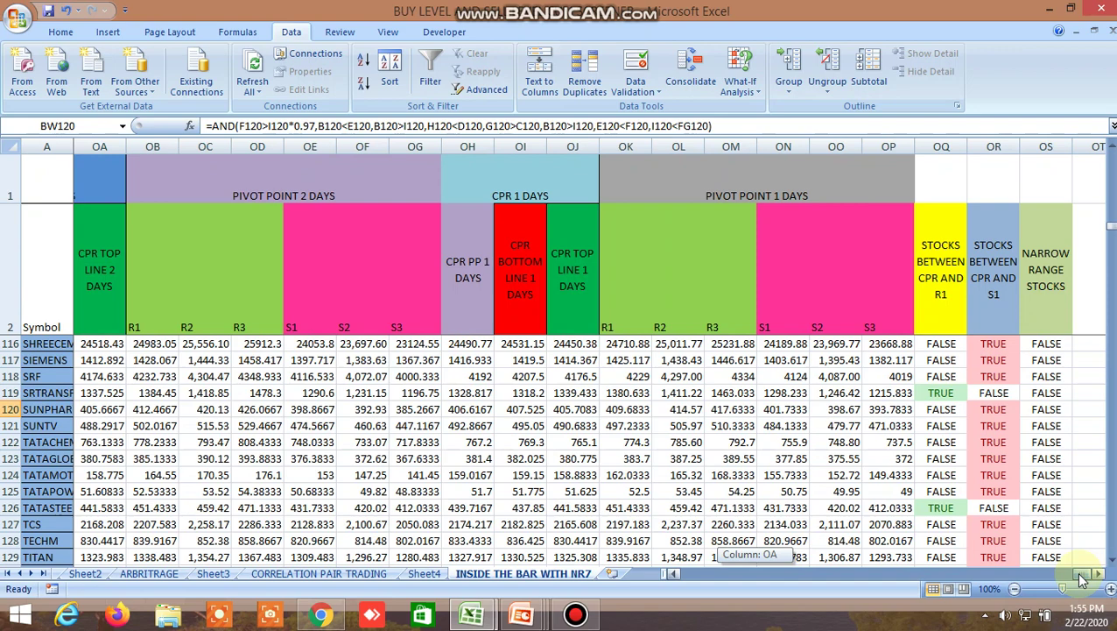
Switch to the Kite chart in Chrome and apply a Moving Average with a period of 100.
key("alt+Tab")
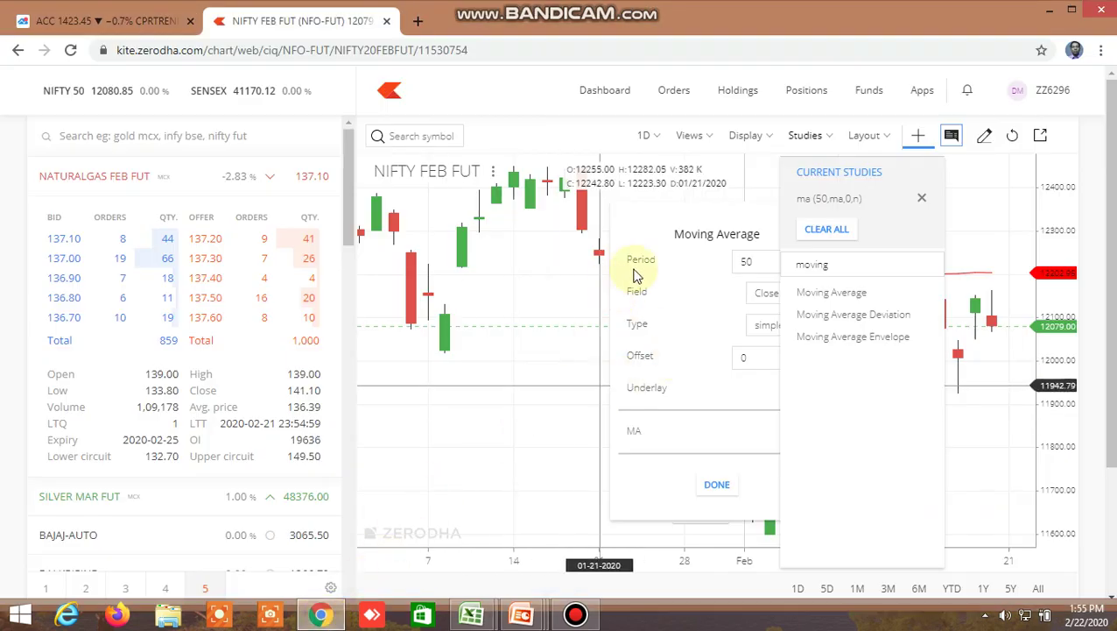
left_click(616, 158)
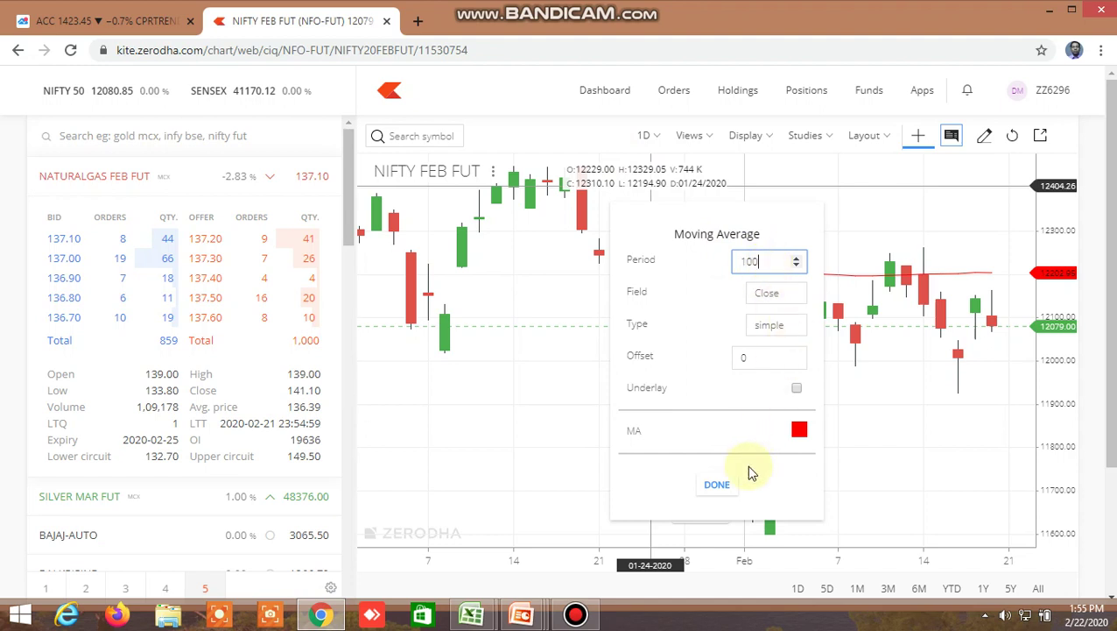
left_click(718, 488)
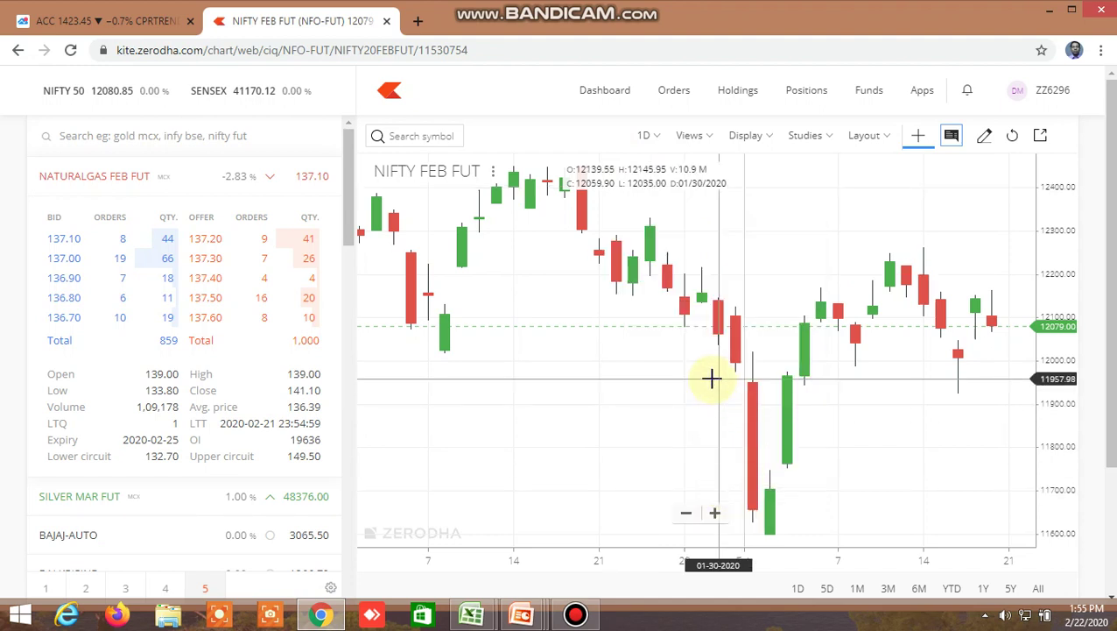
Search for the symbol GRASIM and load its NSE chart.
left_click(429, 137)
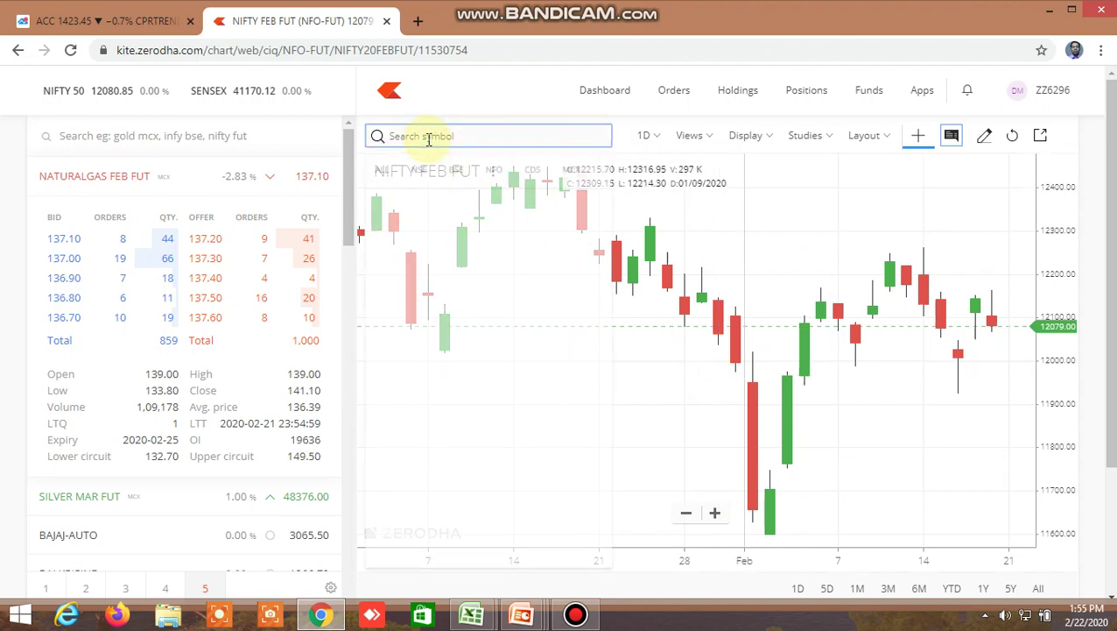
type("arasim")
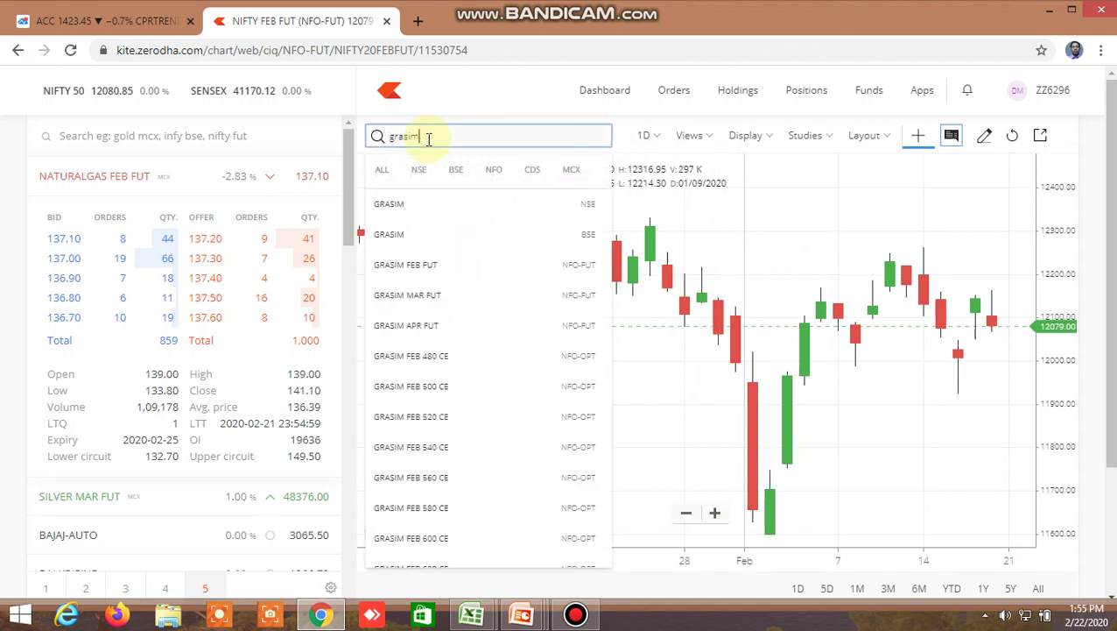
left_click(417, 205)
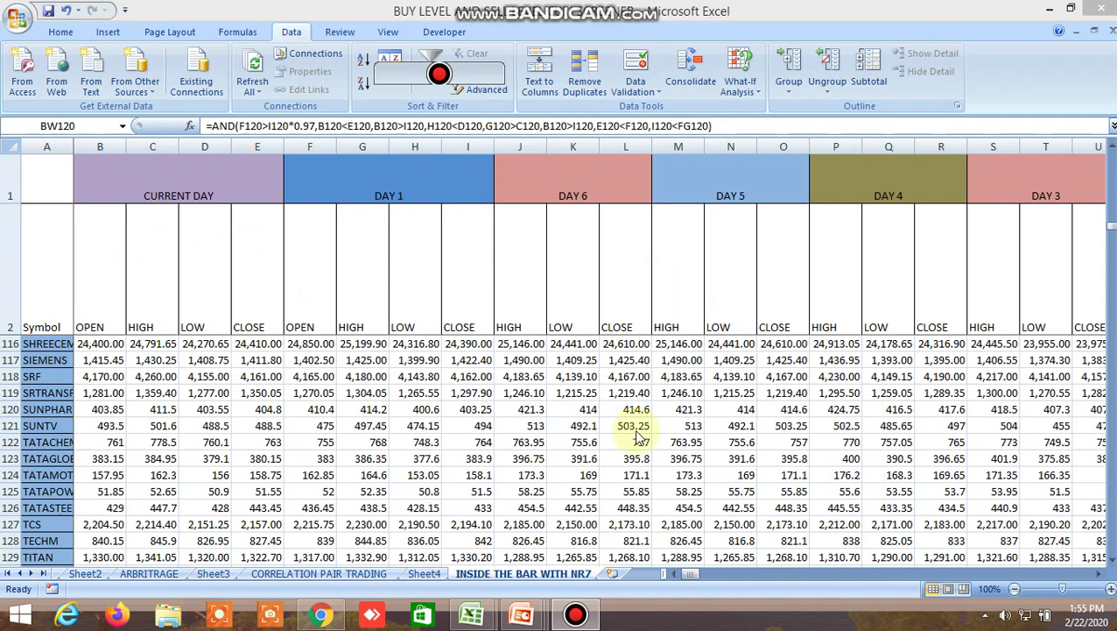
left_click(577, 614)
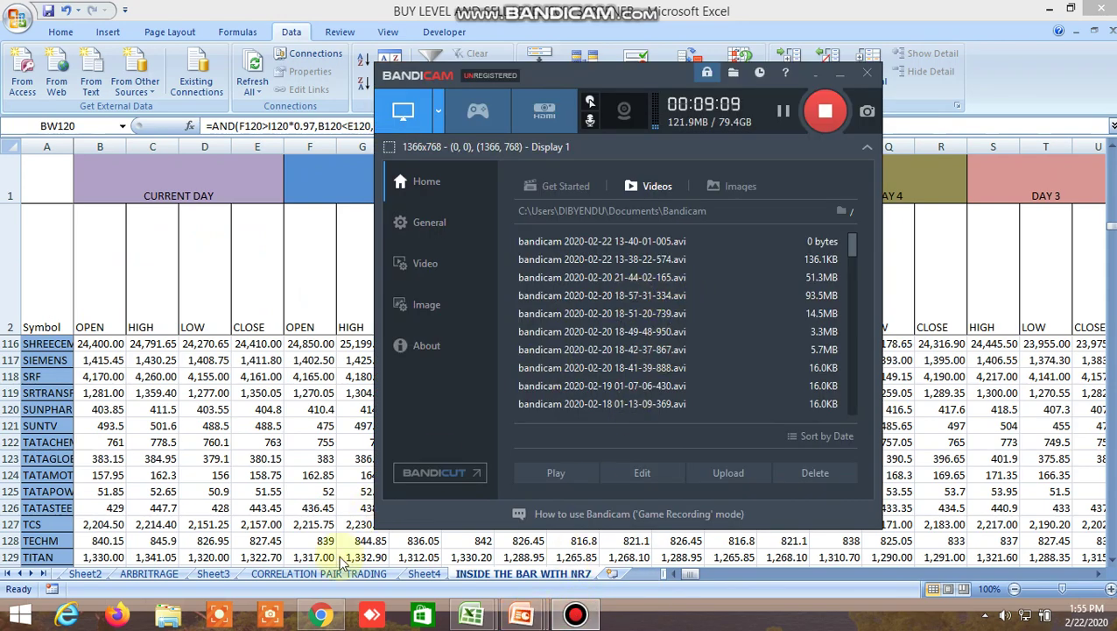
left_click(840, 79)
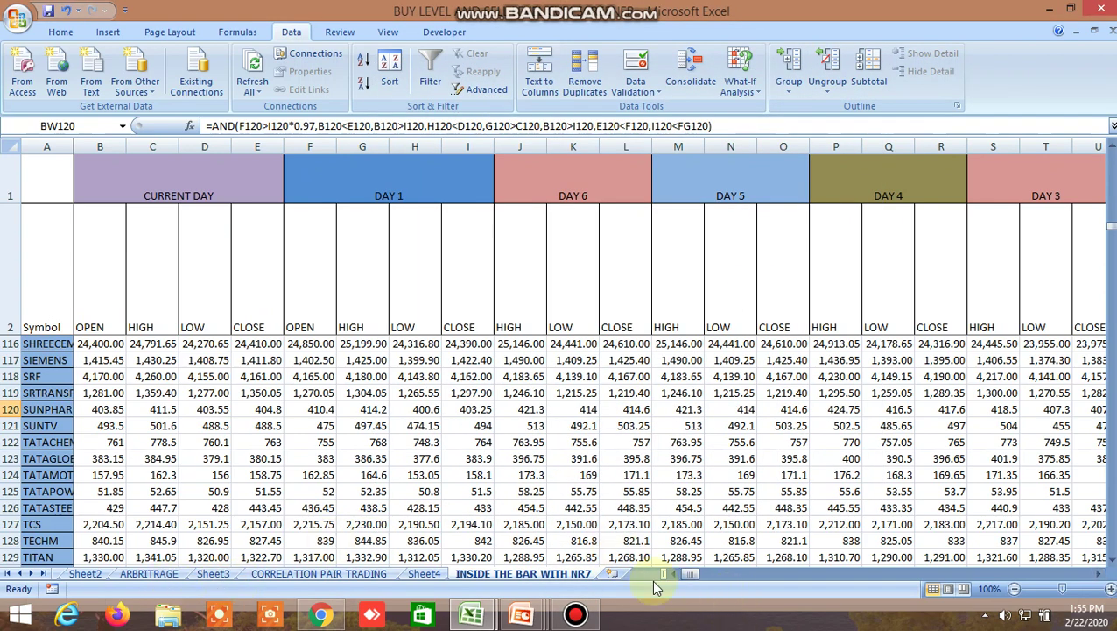
Inspect the HIGHER HIGH HIGHER LOW 3 DAYS formula in row 119 and load the SRTRANSFIN NSE chart in Kite for comparison.
left_click_drag(686, 570, 721, 582)
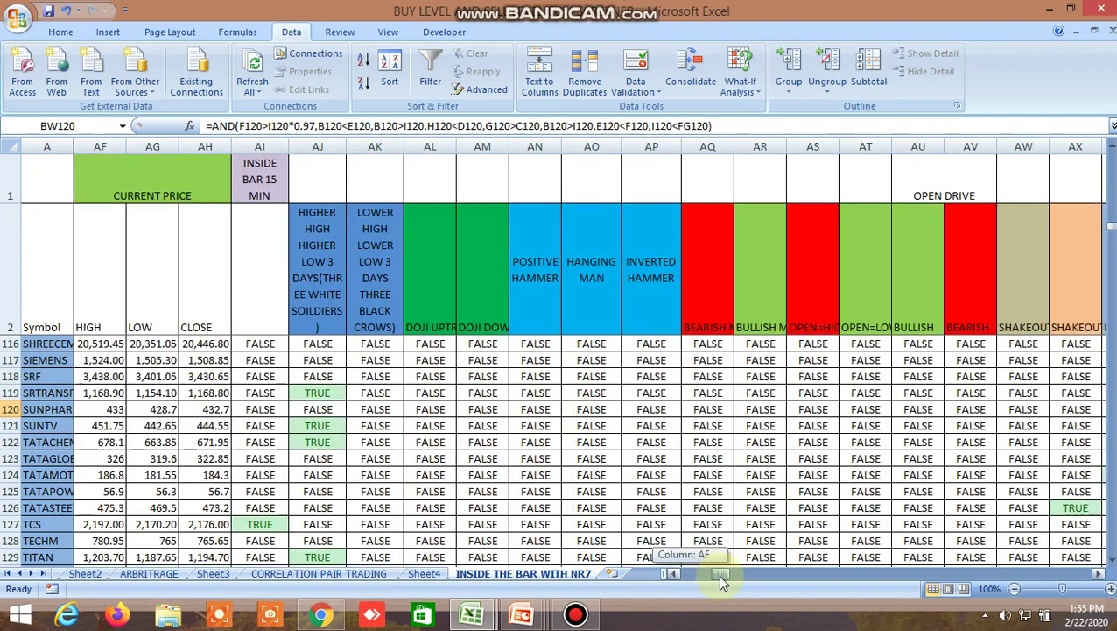
left_click(317, 392)
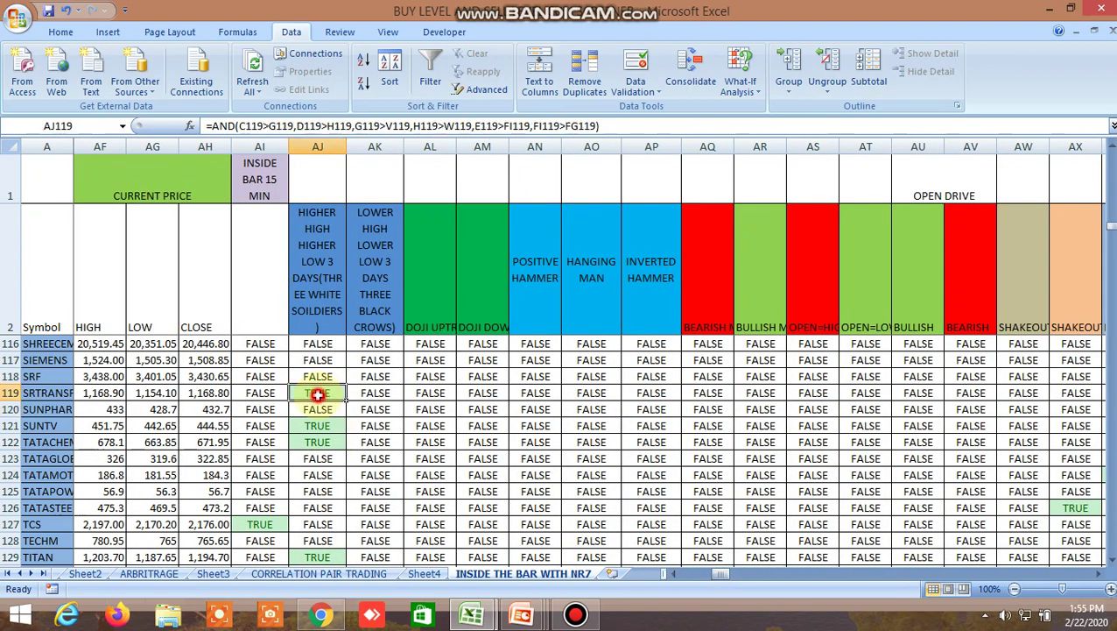
left_click(321, 613)
left_click(411, 136)
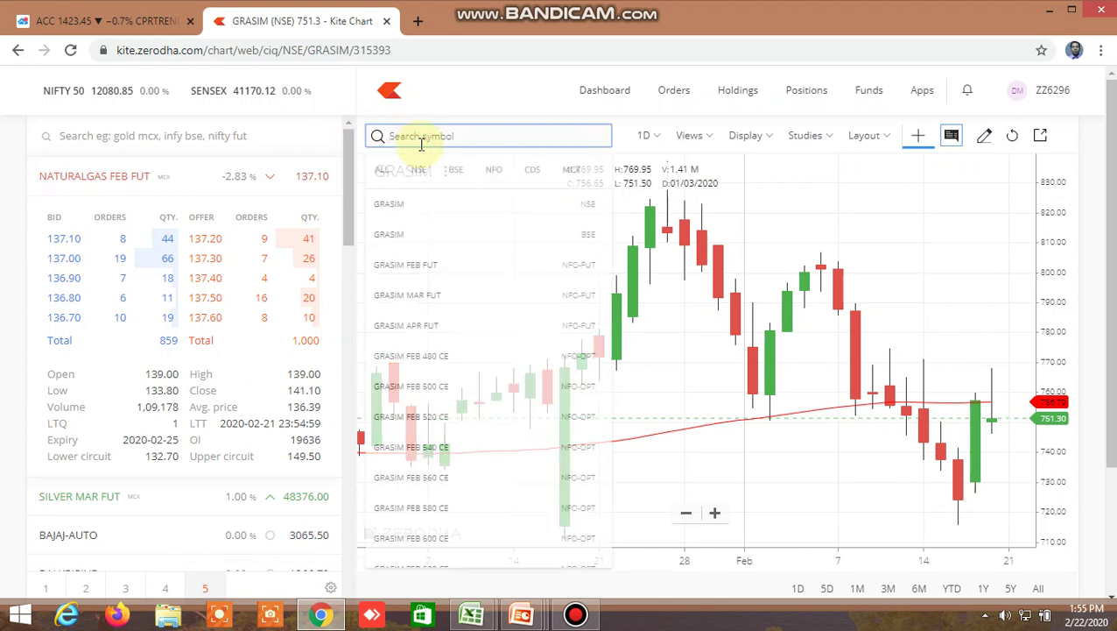
type("srtransfin")
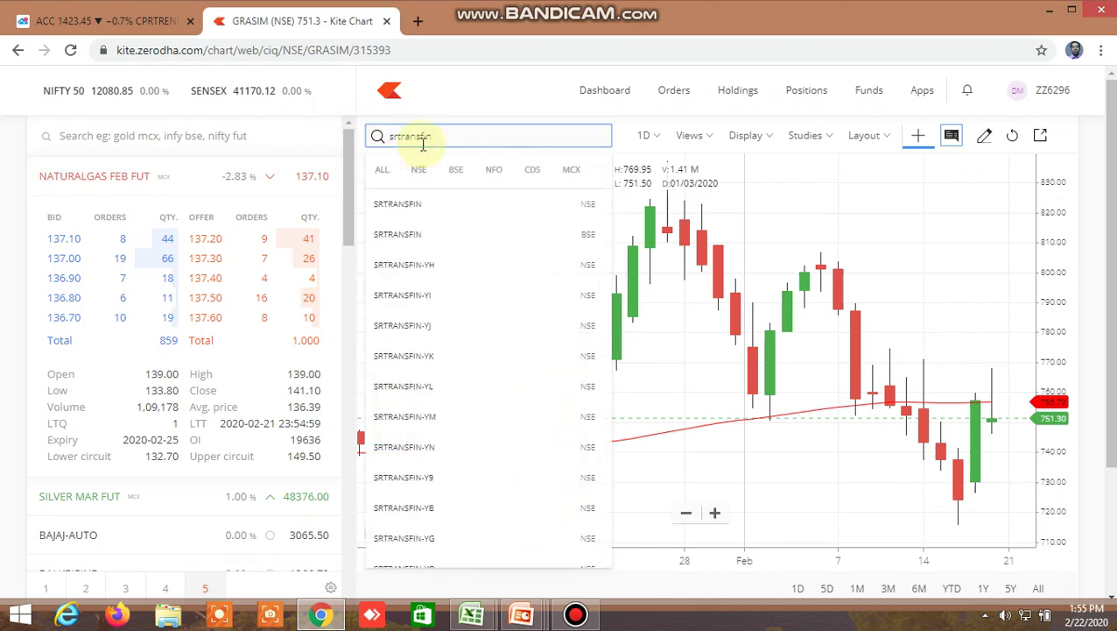
left_click(429, 203)
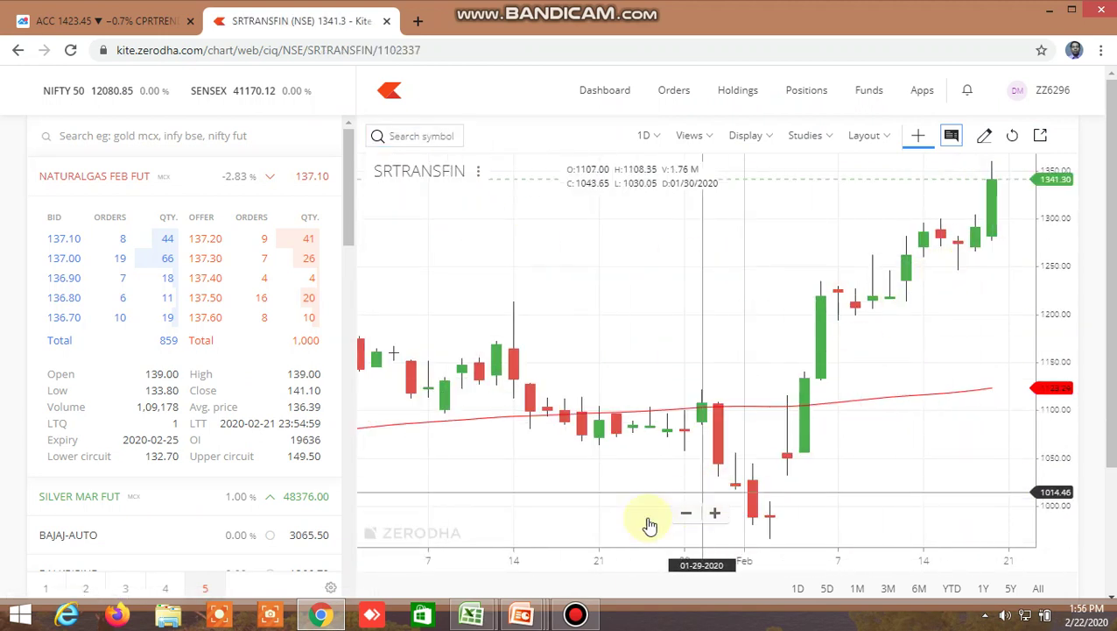
Switch back to Excel and examine the three-day, doji and hammer pattern columns across the stock list.
mouse_move(471, 614)
left_click(418, 523)
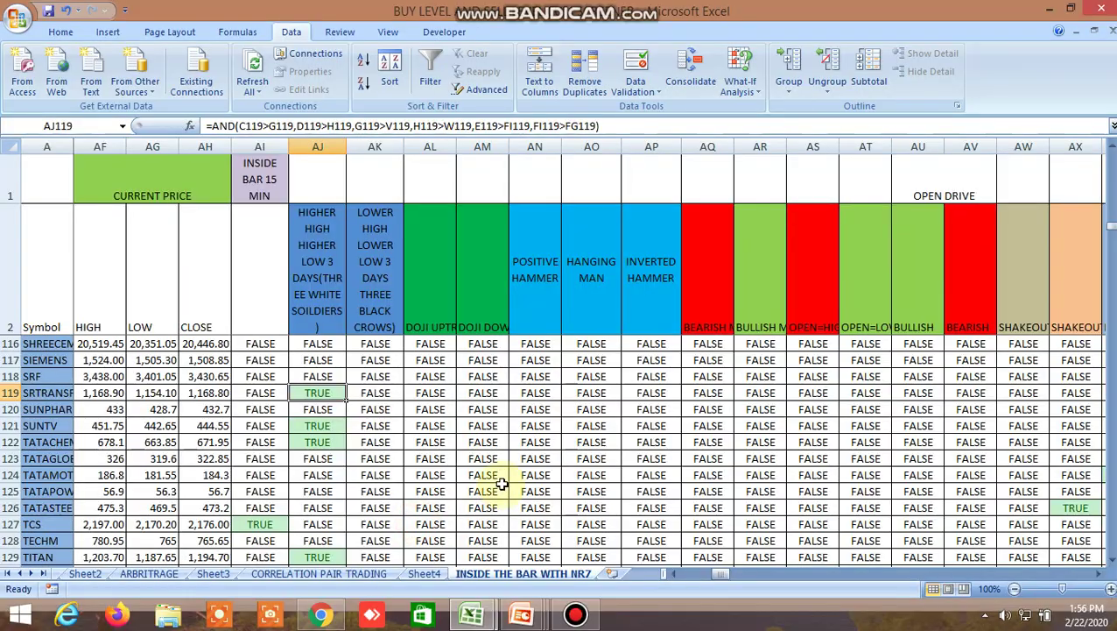
scroll(435, 423, "up", 20)
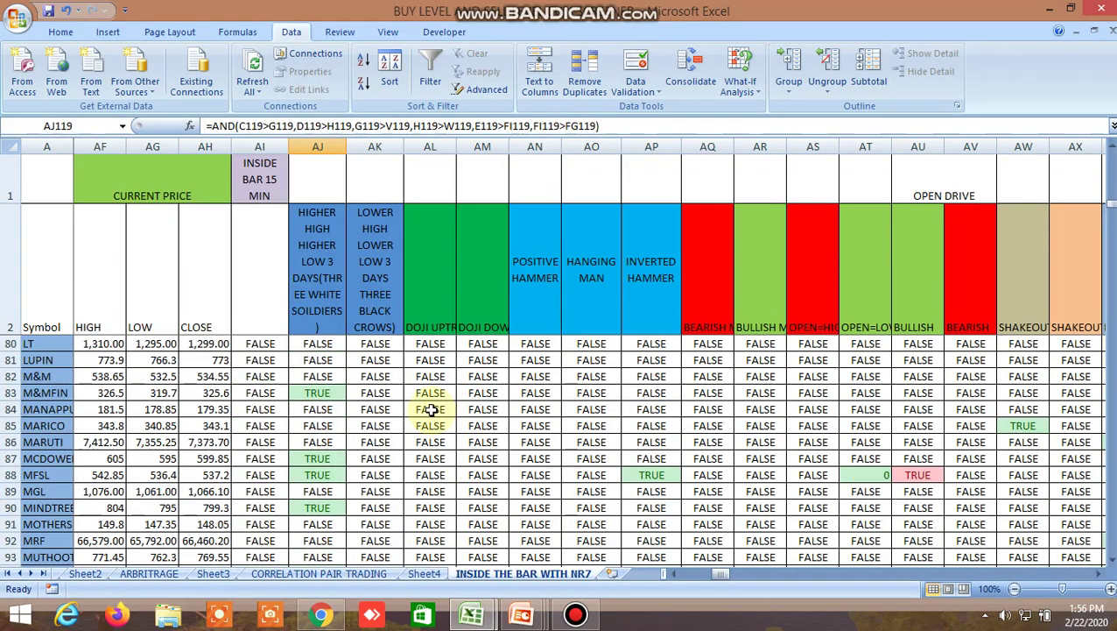
scroll(430, 405, "up", 14)
scroll(430, 404, "down", 9)
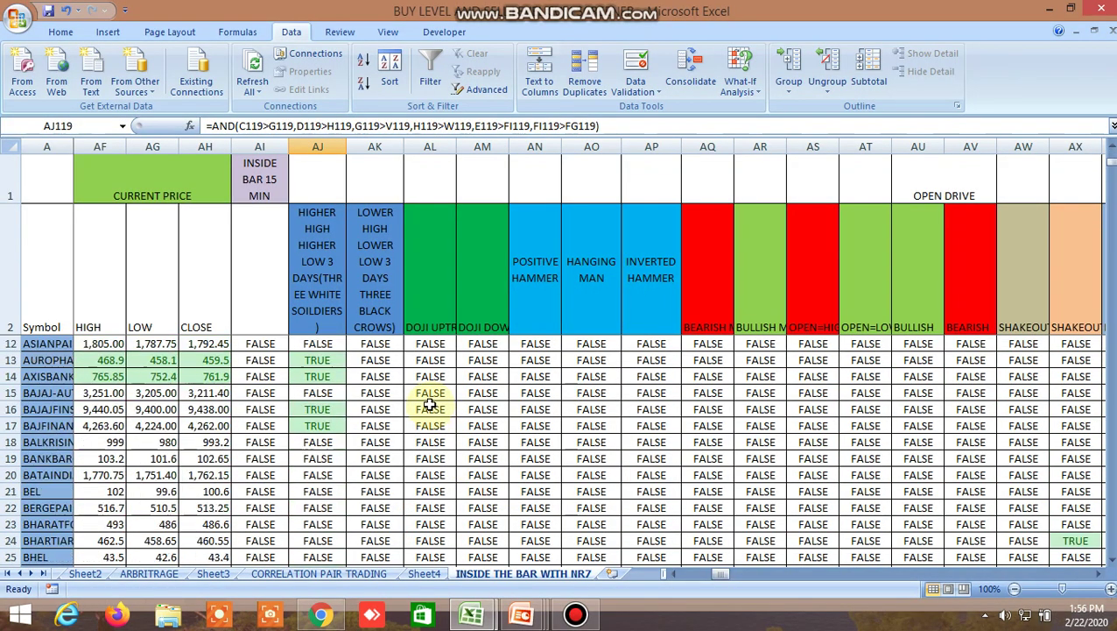
scroll(430, 404, "down", 12)
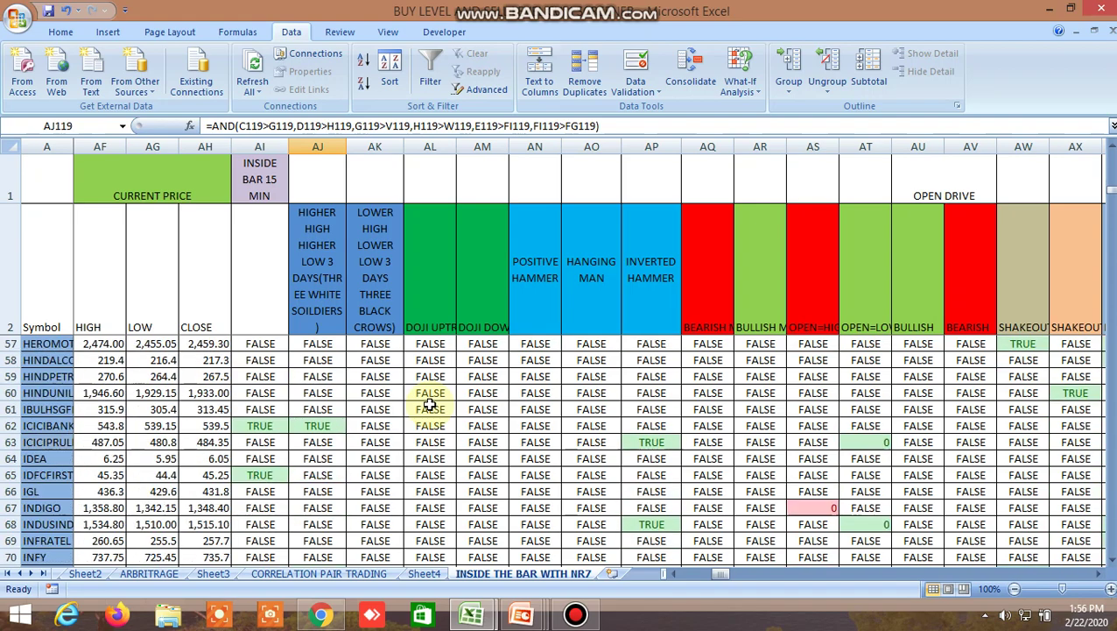
scroll(430, 404, "down", 20)
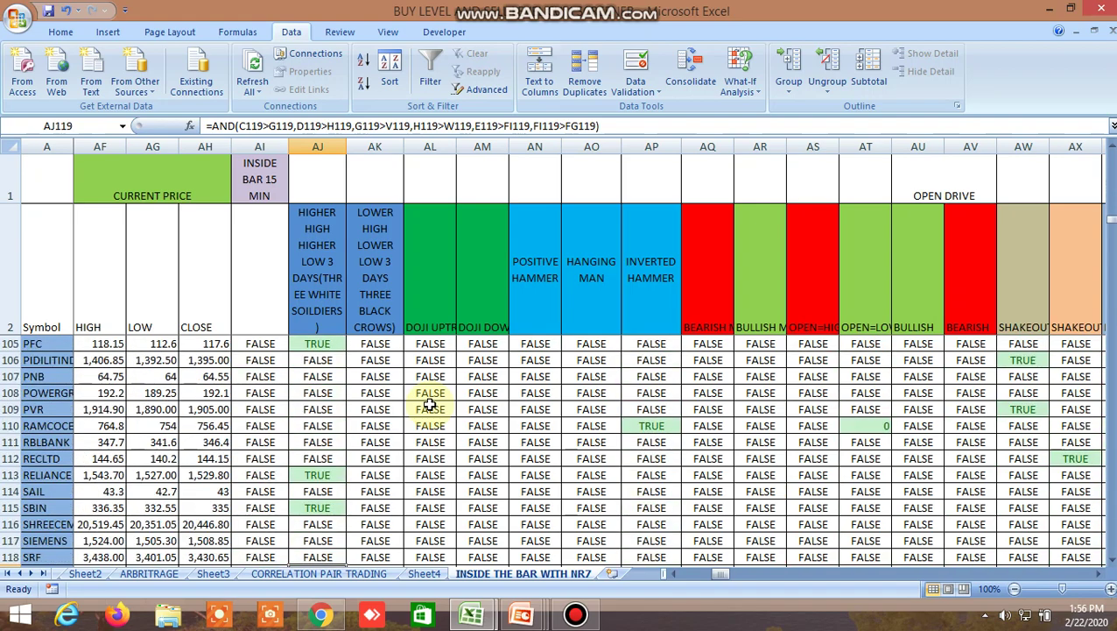
scroll(430, 404, "down", 2)
scroll(430, 404, "up", 20)
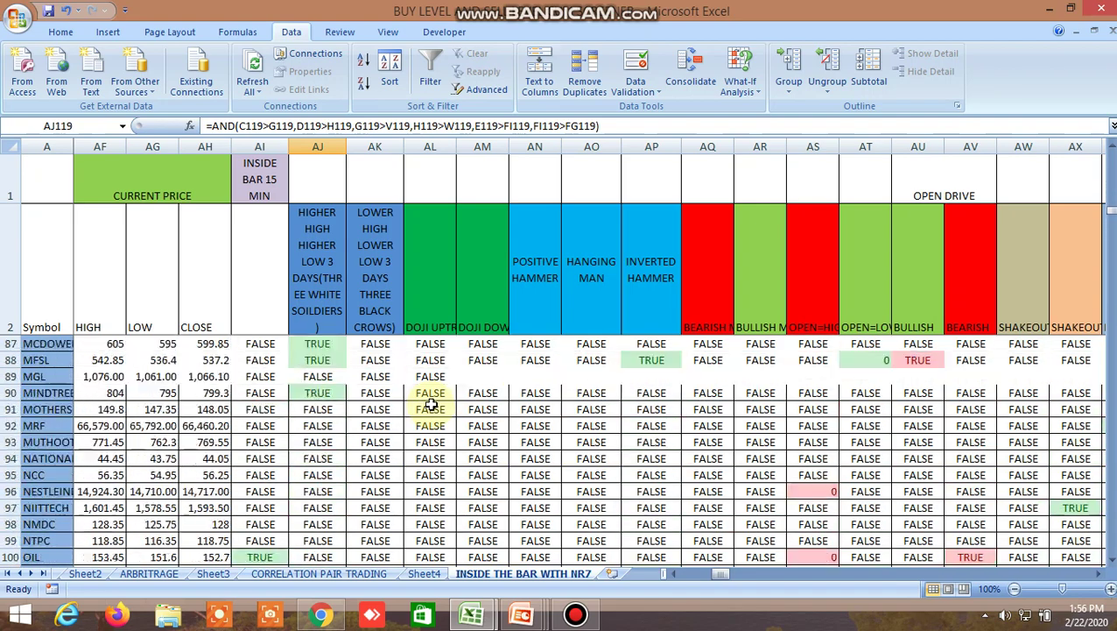
scroll(433, 403, "up", 20)
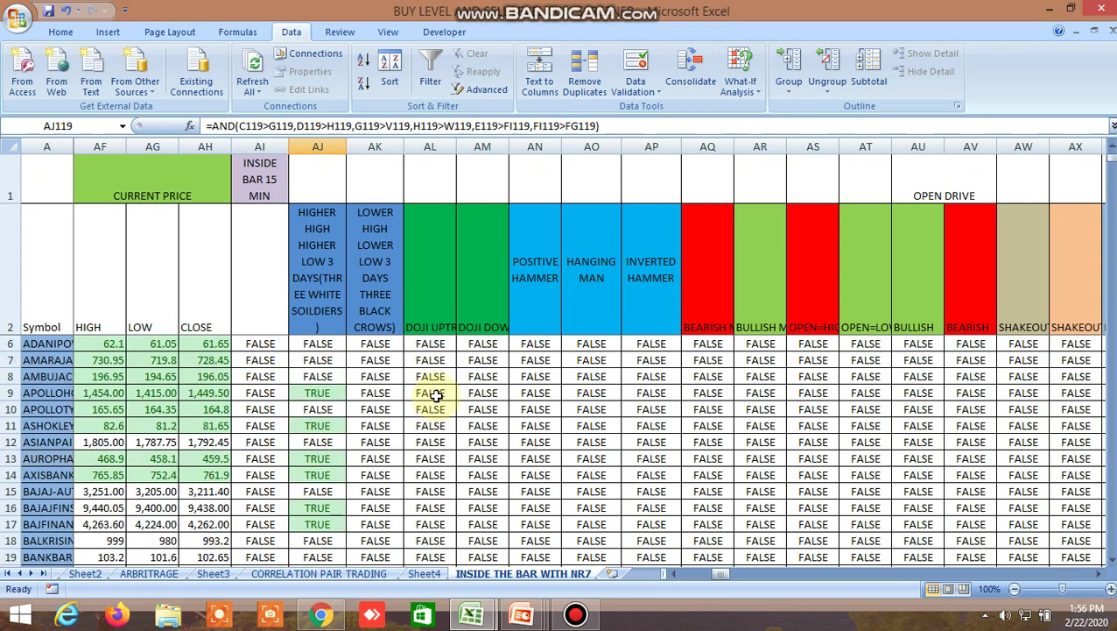
scroll(656, 429, "down", 10)
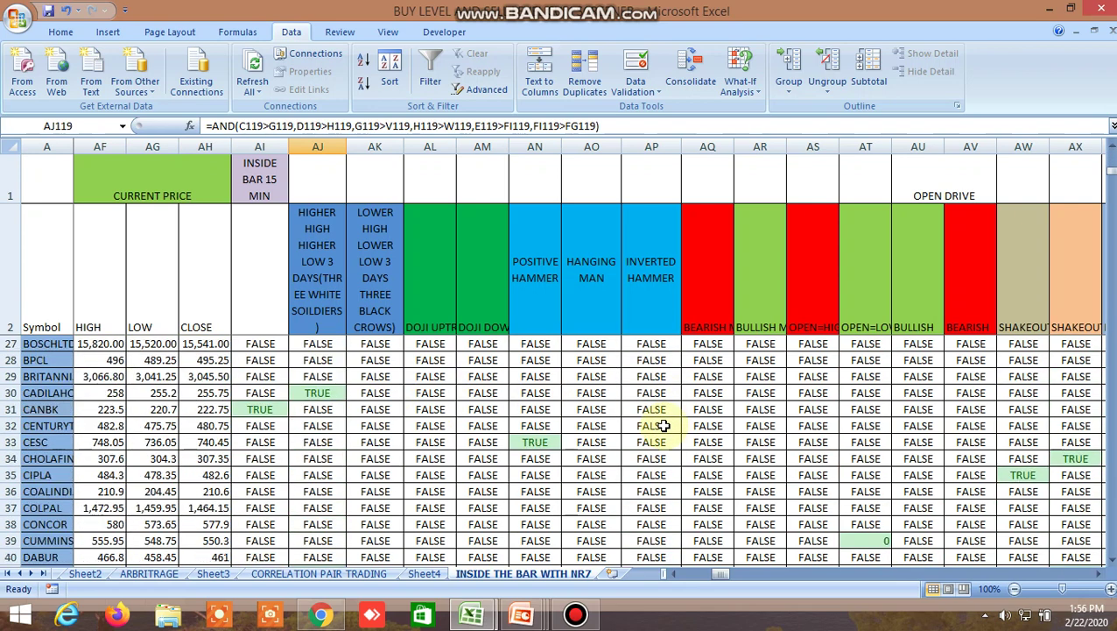
scroll(663, 426, "up", 2)
Compare the POSITIVE HAMMER formula for CESC with the stock's NSE chart in Kite and return to the Excel workbook.
left_click(535, 443)
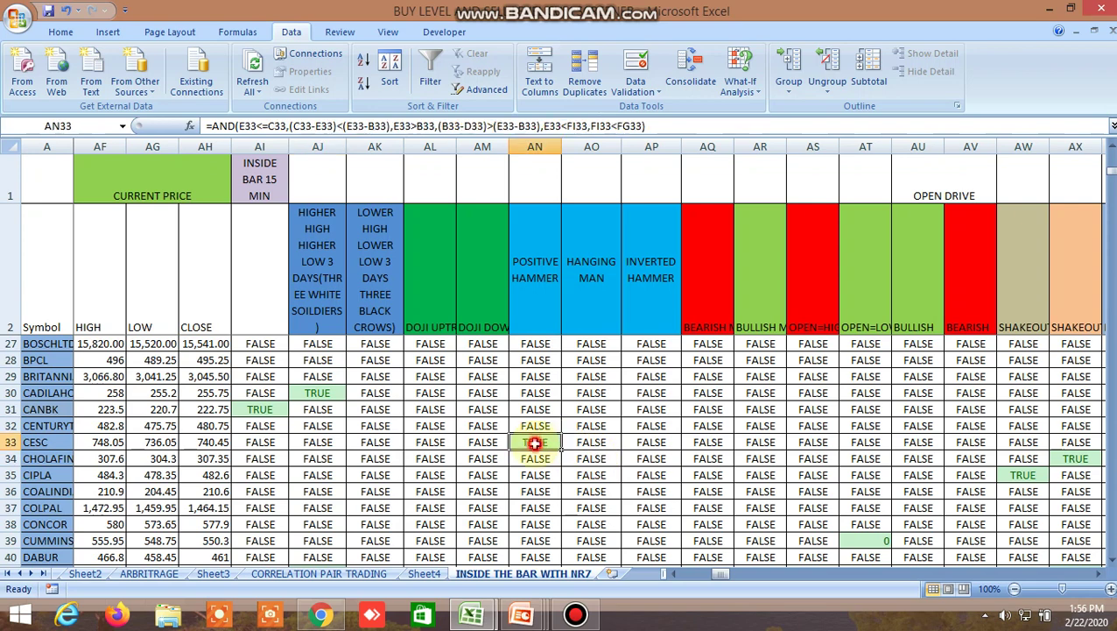
left_click(321, 615)
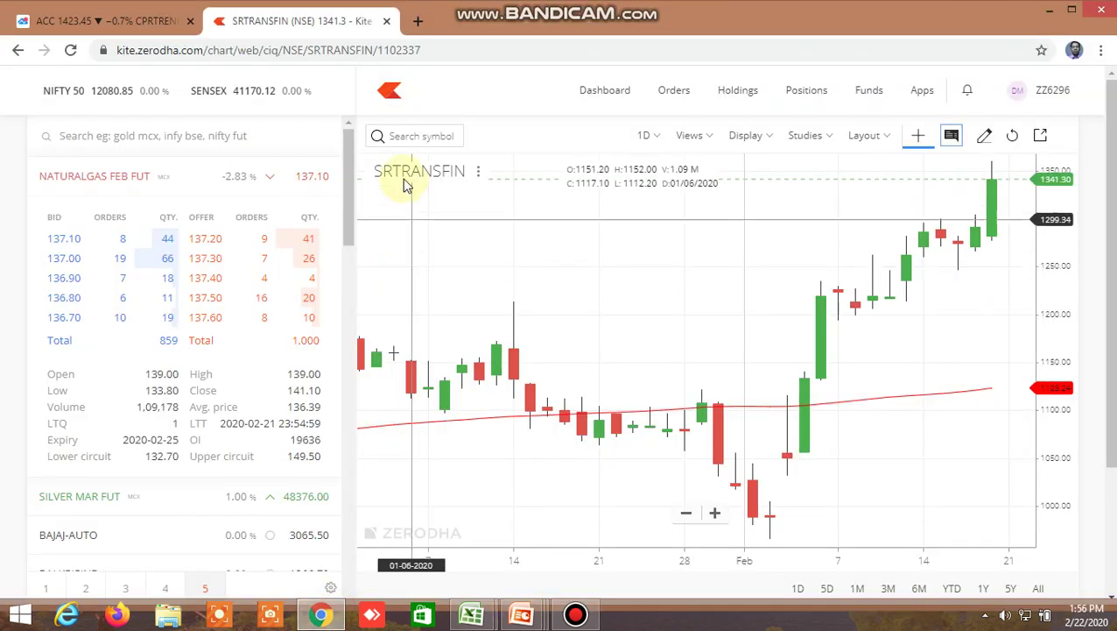
left_click(422, 133)
type("cesc")
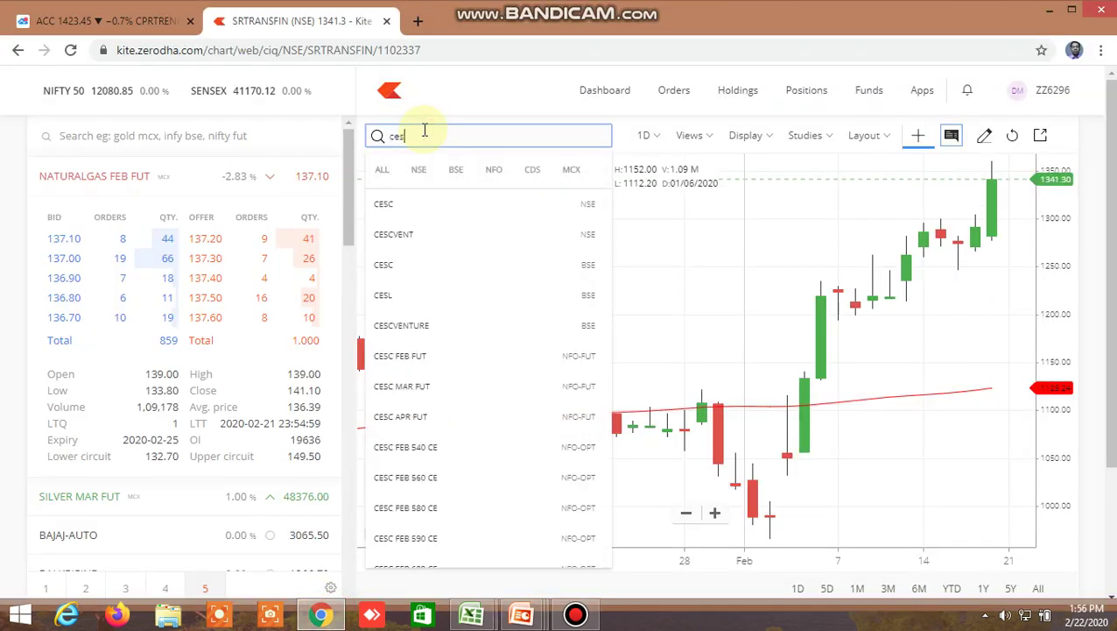
left_click(429, 205)
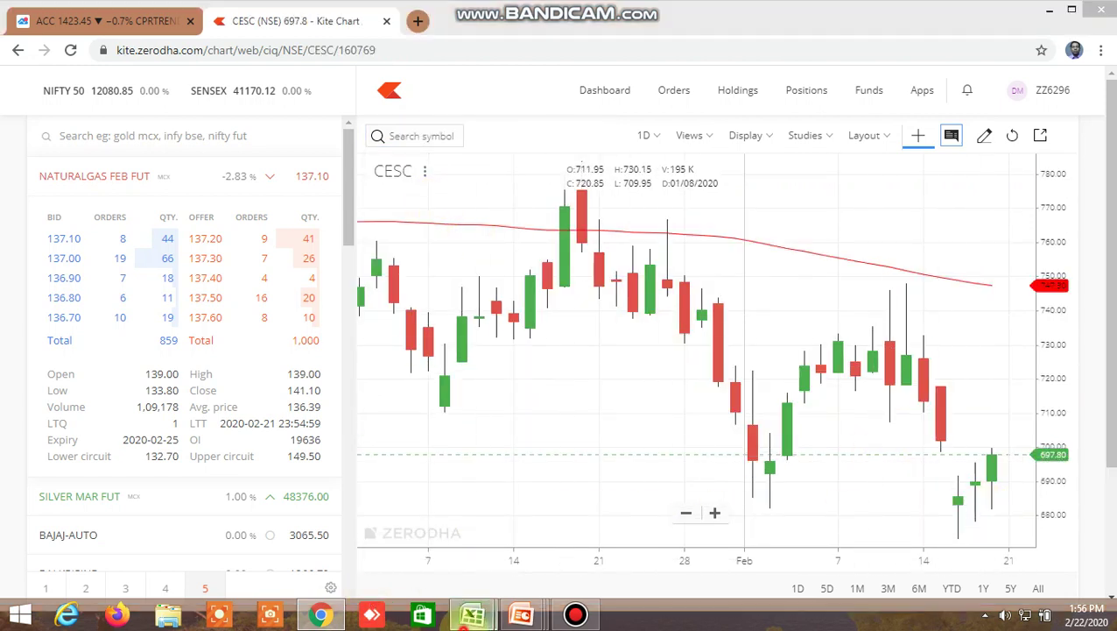
mouse_move(471, 615)
left_click(408, 552)
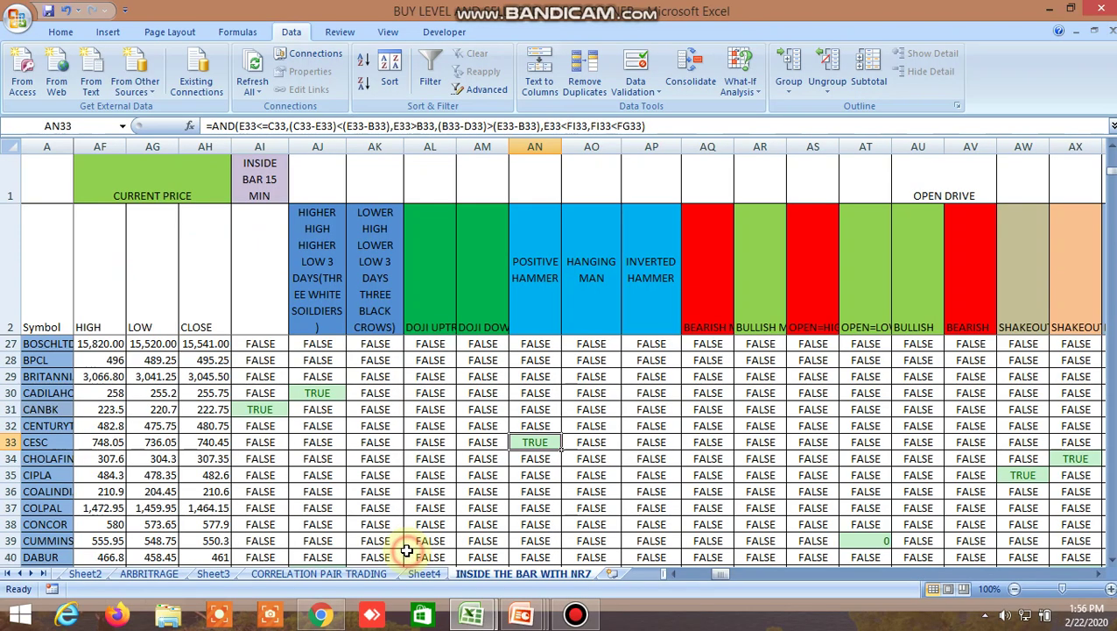